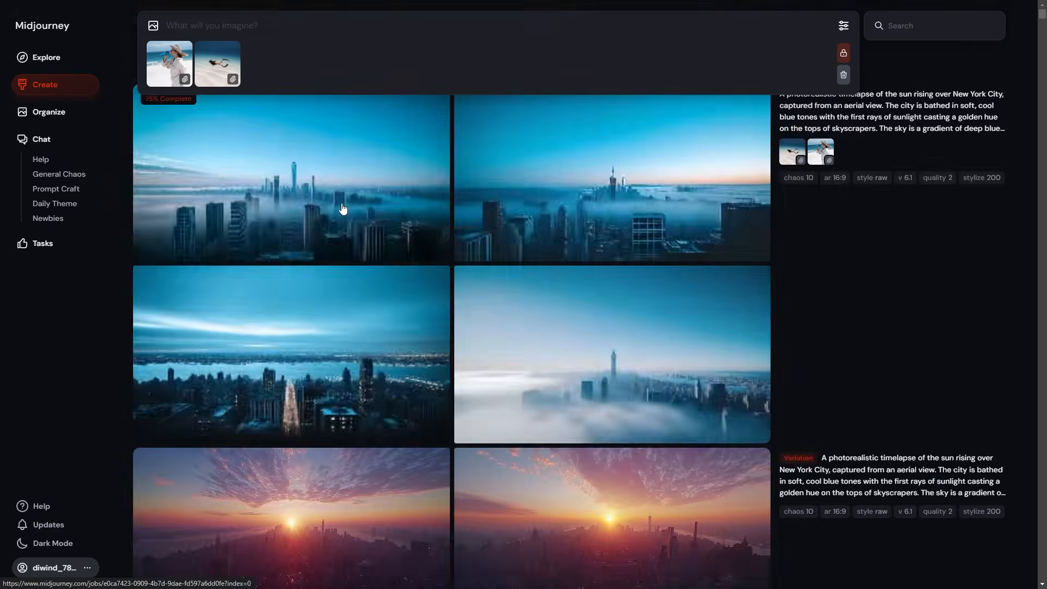
Look through the blue New York skyline variations and open one with fog between the towers
{"action": "left_click", "coordinate": [826, 432]}
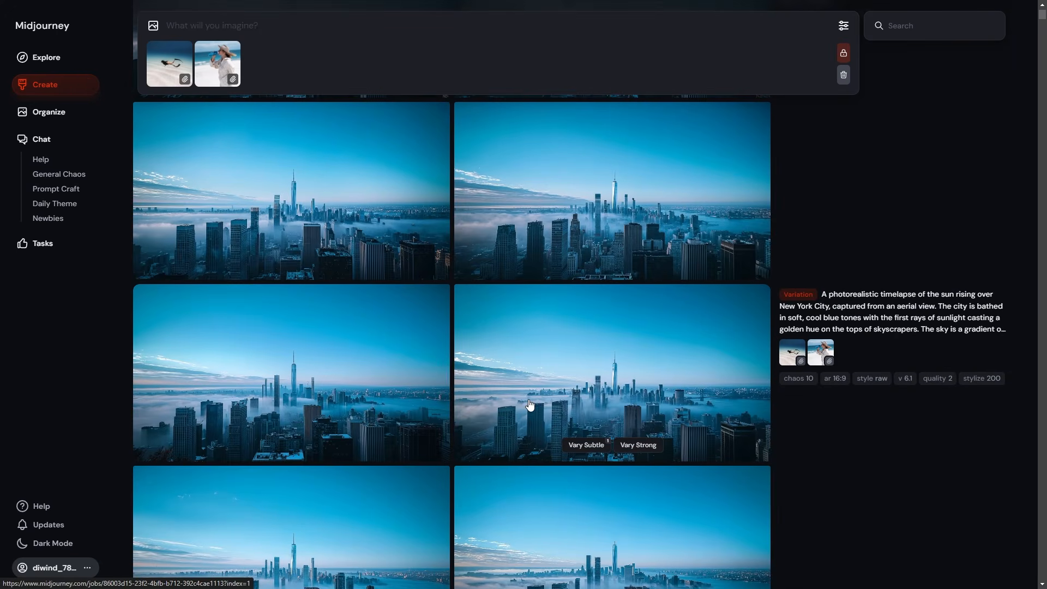
{"action": "left_click", "coordinate": [531, 404]}
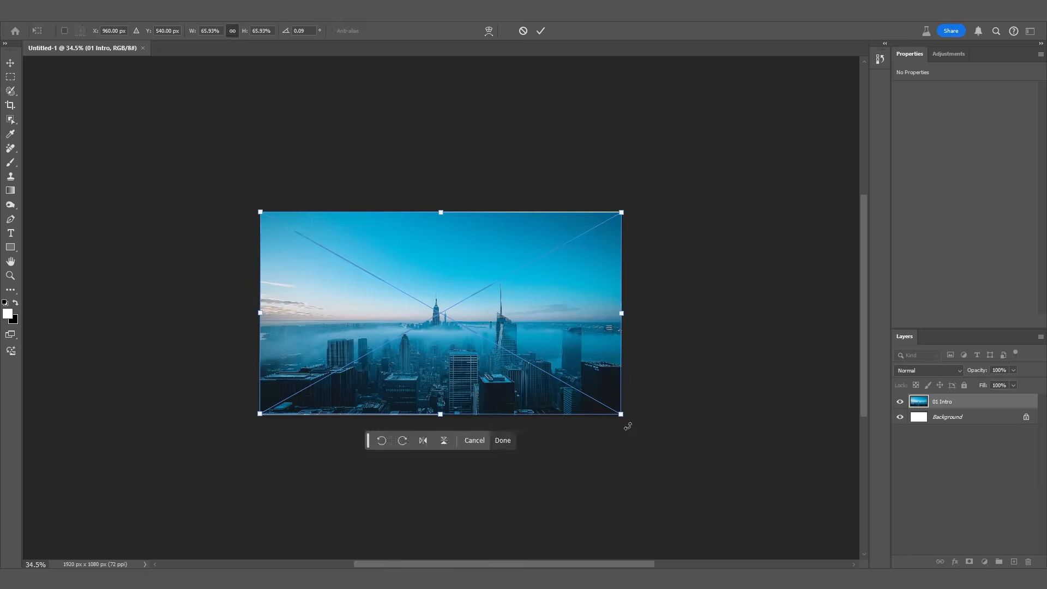
Switch to Photoshop and scale the 01 Intro skyline layer to fit the 1920 x 1080 px canvas
{"action": "scroll", "coordinate": [449, 306], "scroll_direction": "up", "scroll_amount": 2}
{"action": "left_click_drag", "start_coordinate": [440, 191], "coordinate": [440, 188]}
{"action": "left_click_drag", "start_coordinate": [548, 313], "coordinate": [545, 314]}
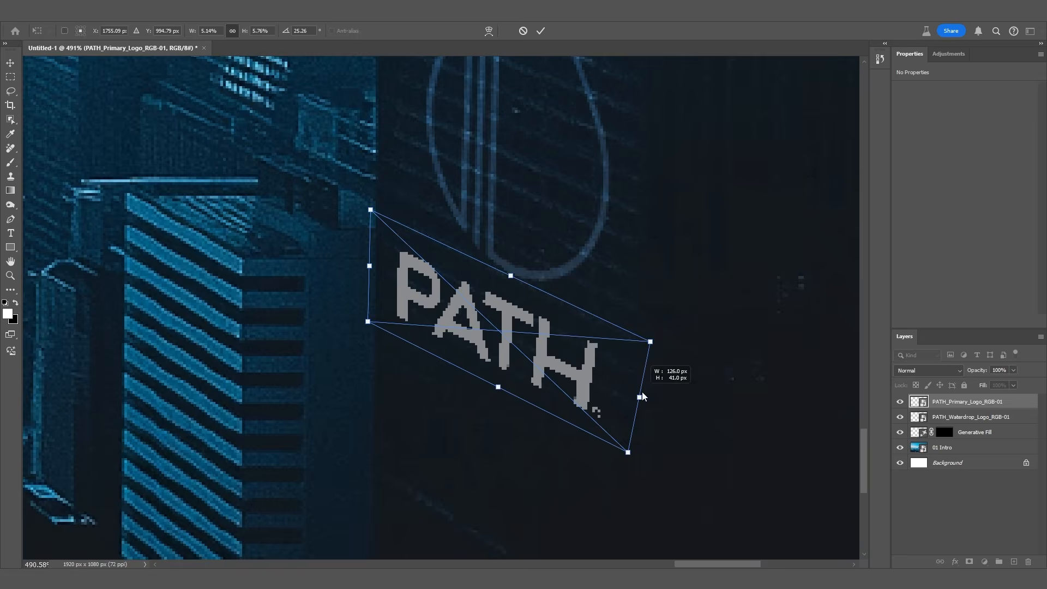
Skew the PATH wordmark onto the dark building below the waterdrop logo and set its blend mode to Color Dodge
{"action": "left_click_drag", "start_coordinate": [632, 385], "coordinate": [653, 337]}
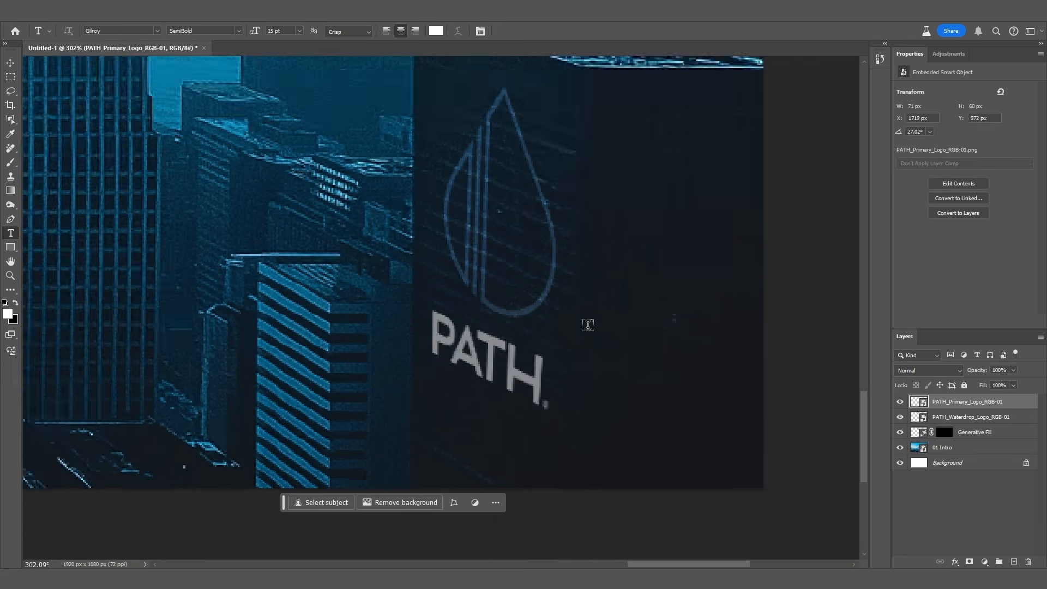
{"action": "left_click", "coordinate": [927, 371]}
{"action": "left_click", "coordinate": [927, 480]}
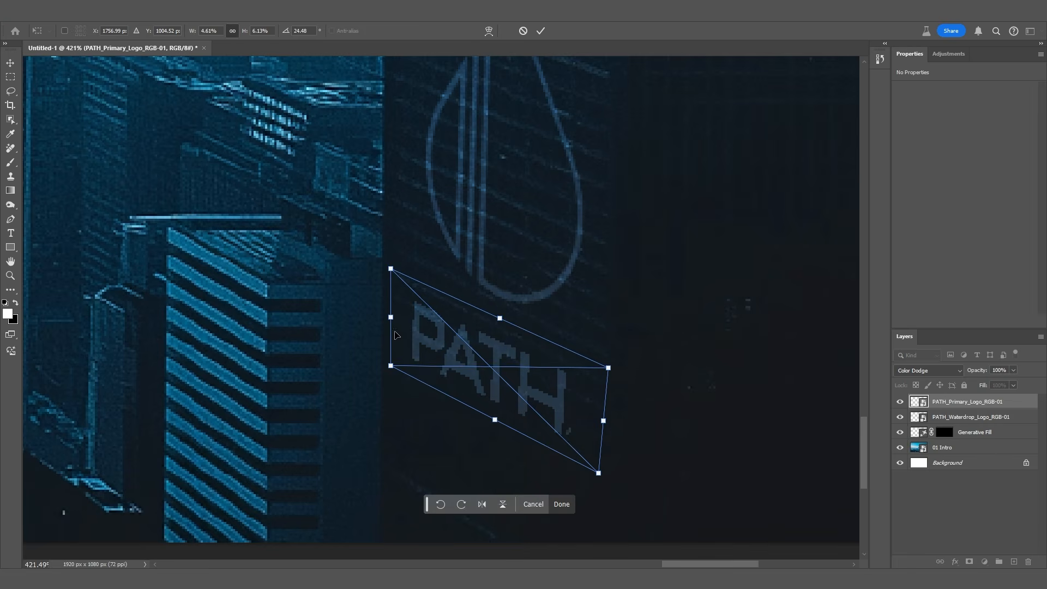
Refine the perspective of the PATH wordmark's left edge and reapply the Color Dodge blend mode
{"action": "left_click_drag", "start_coordinate": [396, 334], "coordinate": [397, 279]}
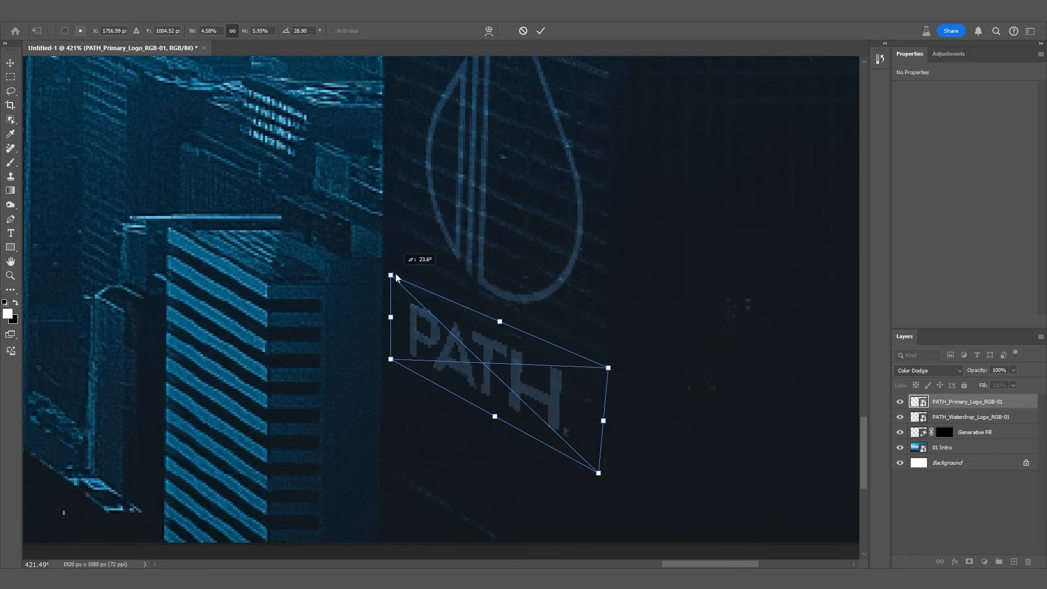
{"action": "left_click", "coordinate": [933, 371]}
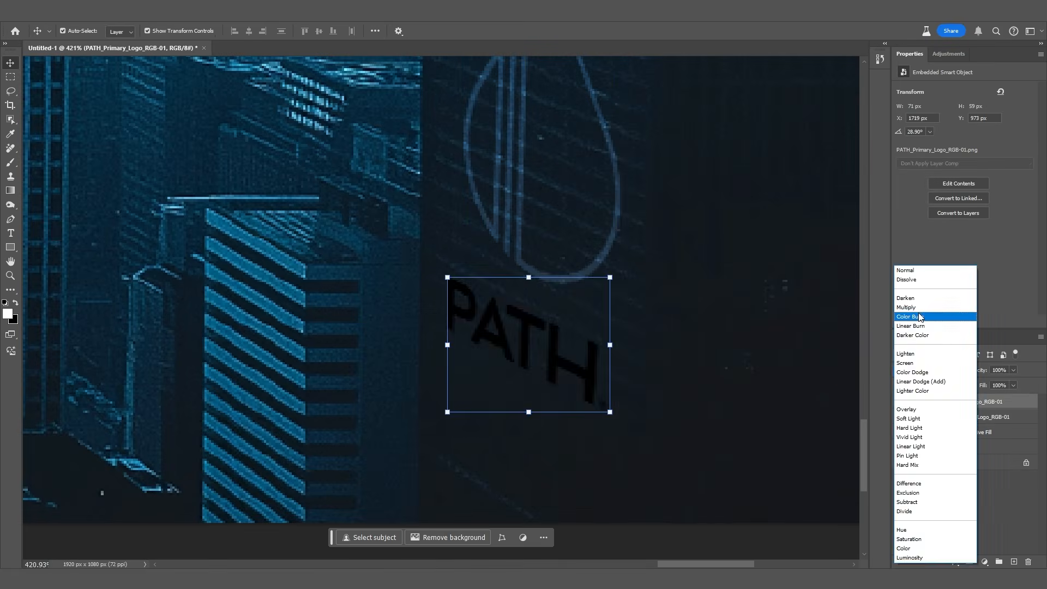
{"action": "left_click", "coordinate": [913, 372]}
{"action": "left_click", "coordinate": [939, 417]}
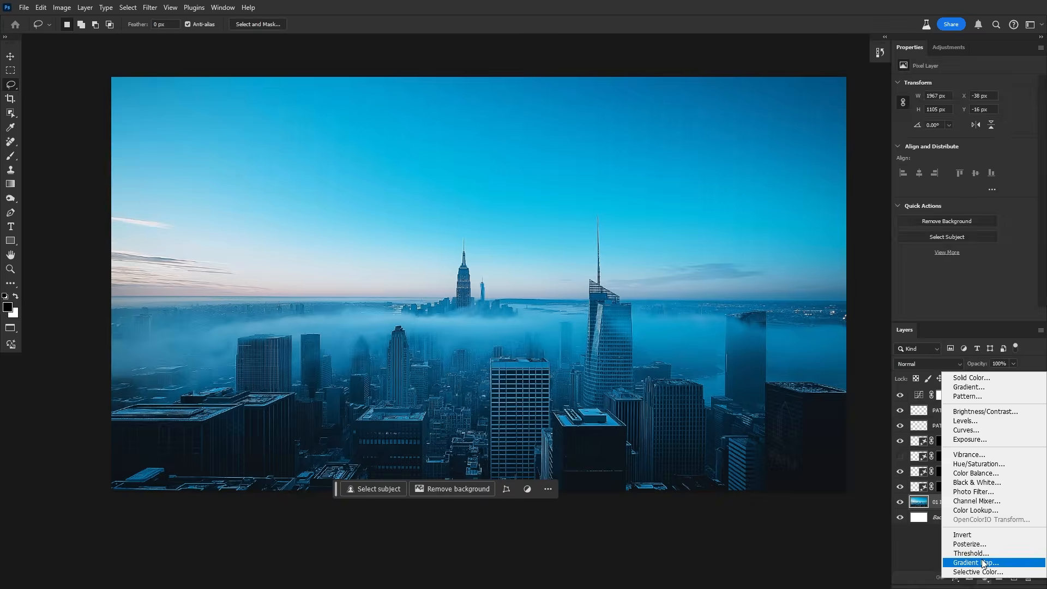
Add a Selective Color layer above Generative Fill 4 with Blues at Cyan -35, Magenta -5, Yellow -5, Black -11, and compare it on and off
{"action": "left_click", "coordinate": [968, 561]}
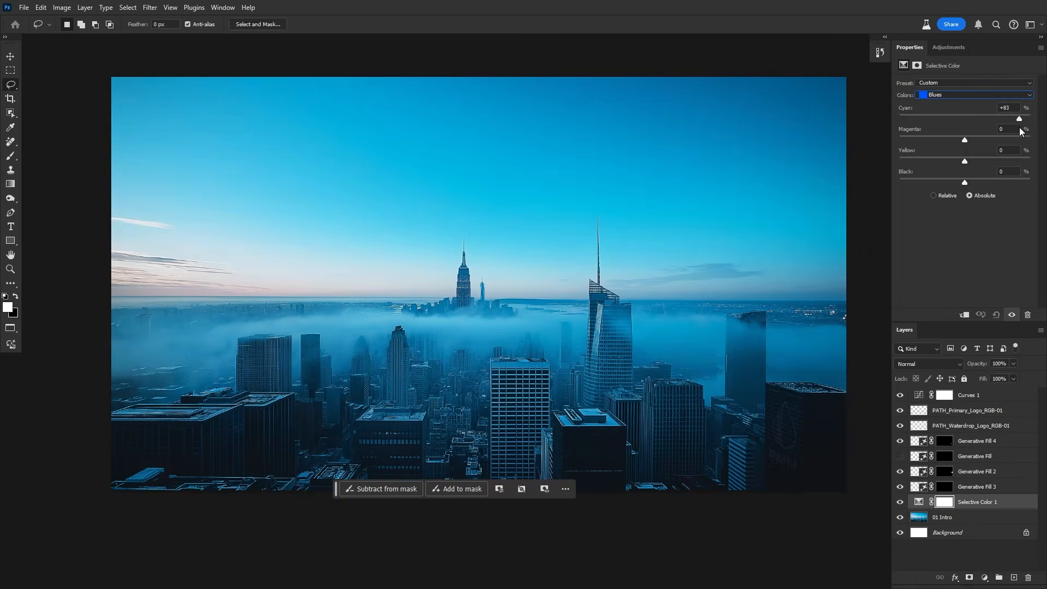
{"action": "left_click_drag", "start_coordinate": [943, 502], "coordinate": [931, 434]}
{"action": "left_click_drag", "start_coordinate": [932, 433], "coordinate": [931, 434]}
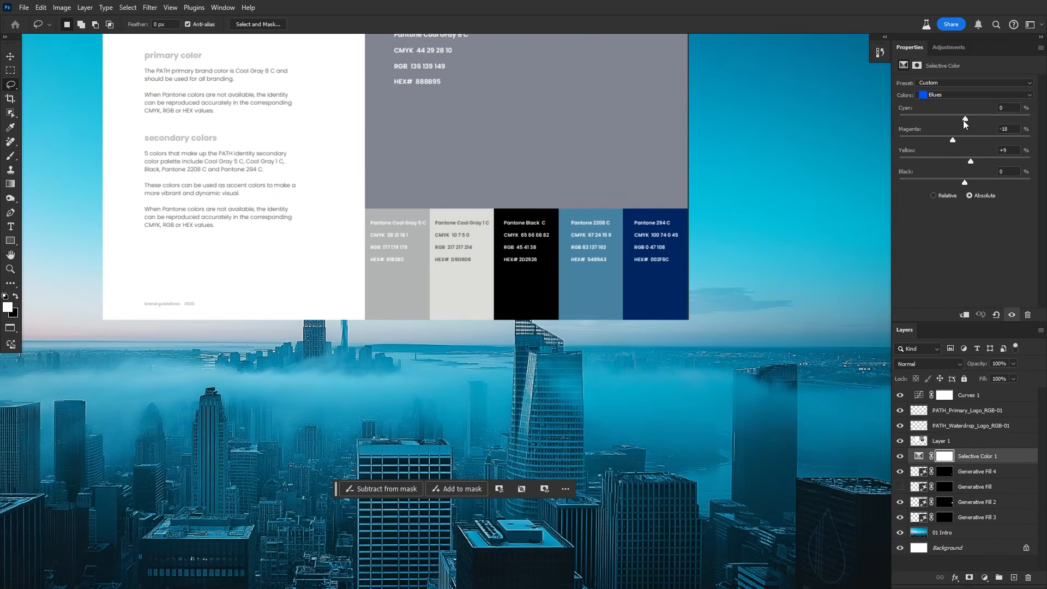
{"action": "left_click", "coordinate": [900, 456]}
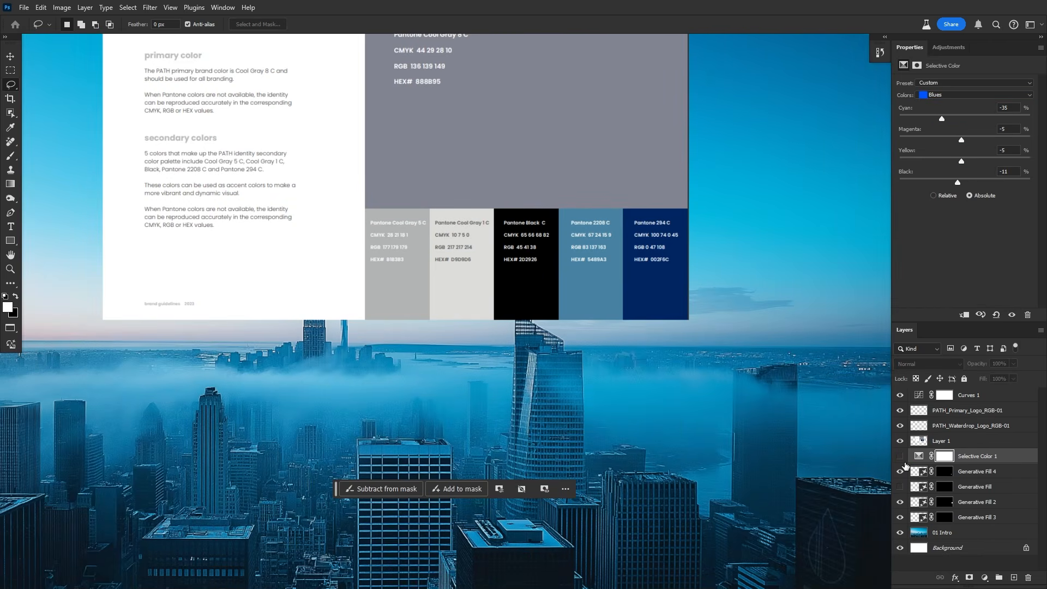
{"action": "left_click", "coordinate": [900, 456]}
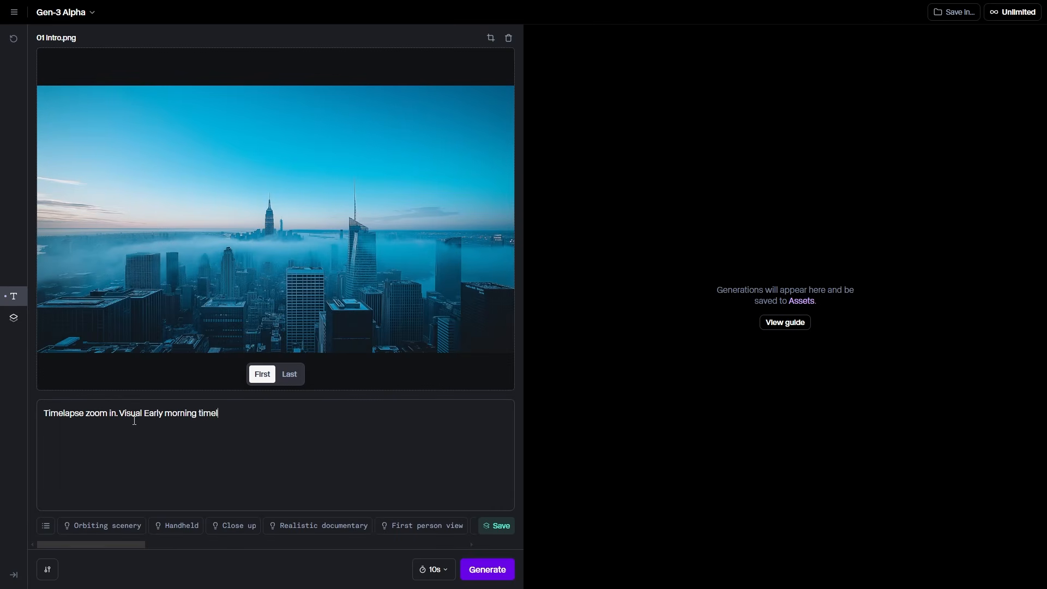
In Runway Gen-3 Alpha, generate a 10-second early-morning timelapse from 01 Intro.png and review the result full screen
{"action": "left_click", "coordinate": [488, 570]}
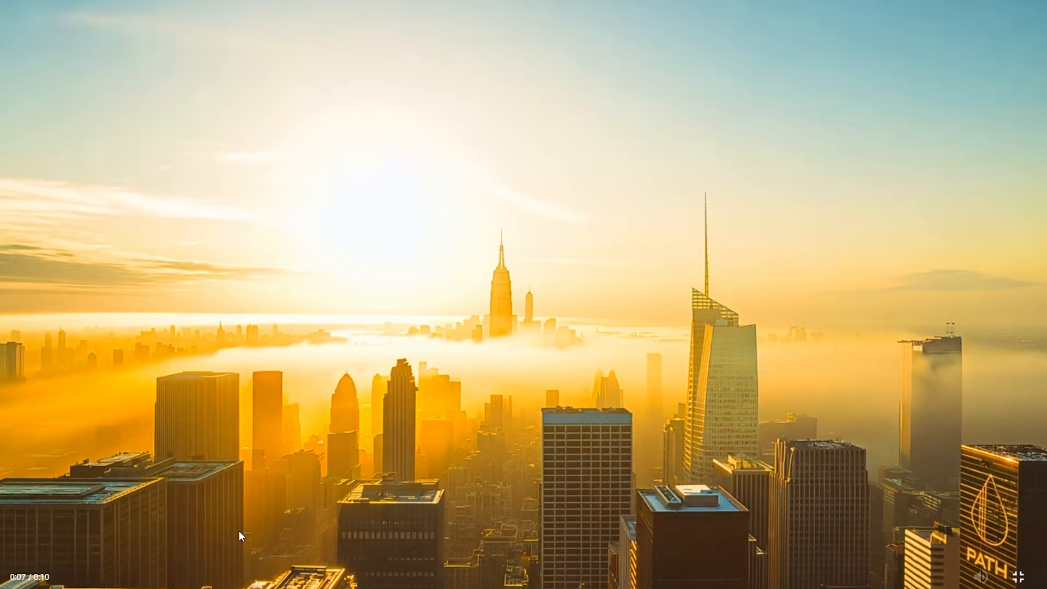
{"action": "left_click", "coordinate": [105, 583]}
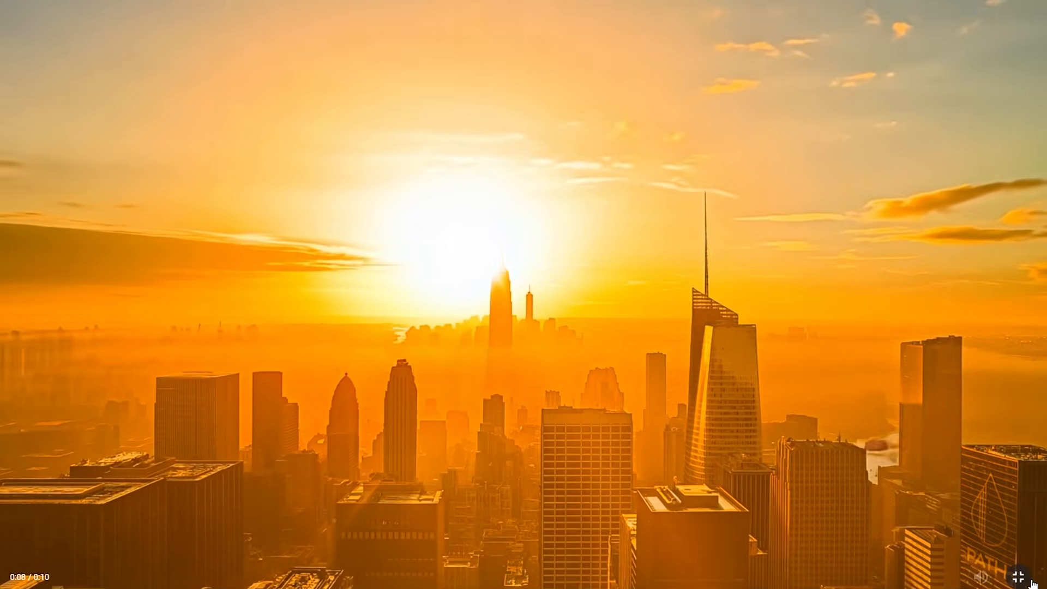
{"action": "key", "text": "Escape"}
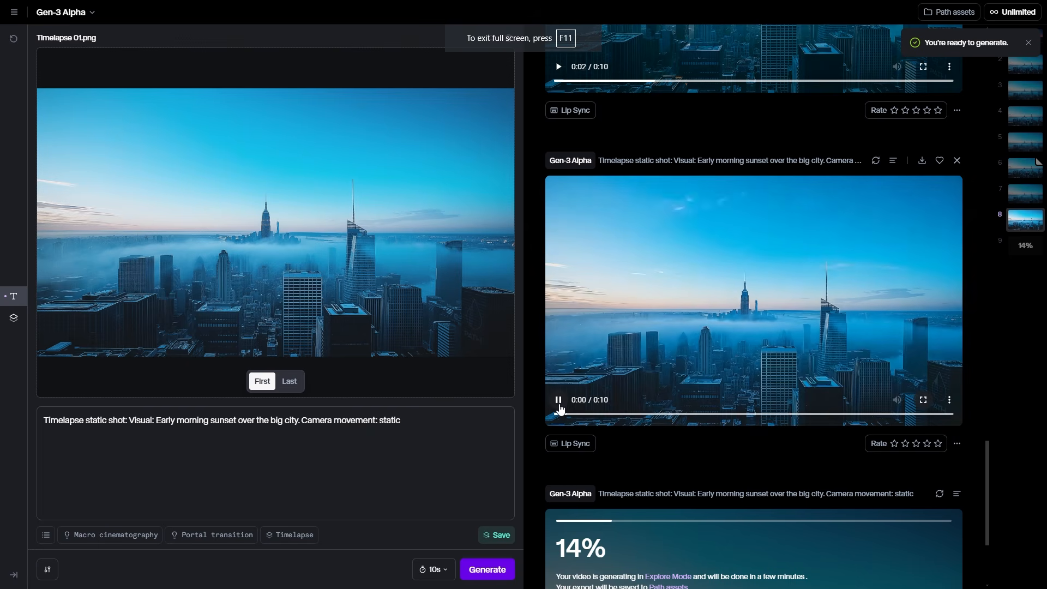
Mark the static-camera sunset timelapse as a favorite and review the newer generations
{"action": "left_click", "coordinate": [939, 160]}
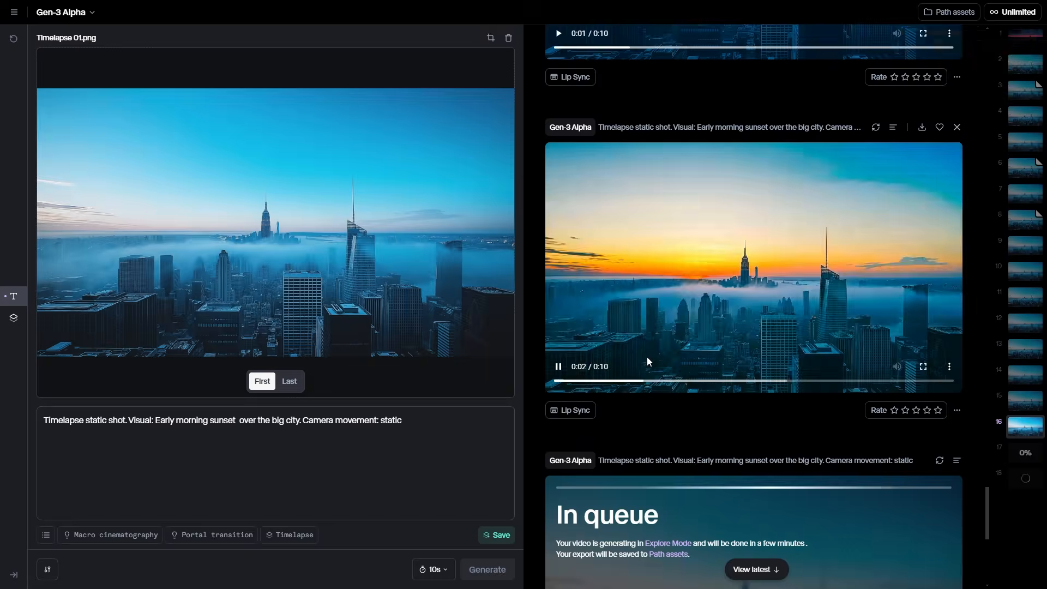
{"action": "left_click", "coordinate": [558, 367]}
{"action": "scroll", "coordinate": [555, 406], "scroll_direction": "down", "scroll_amount": 6}
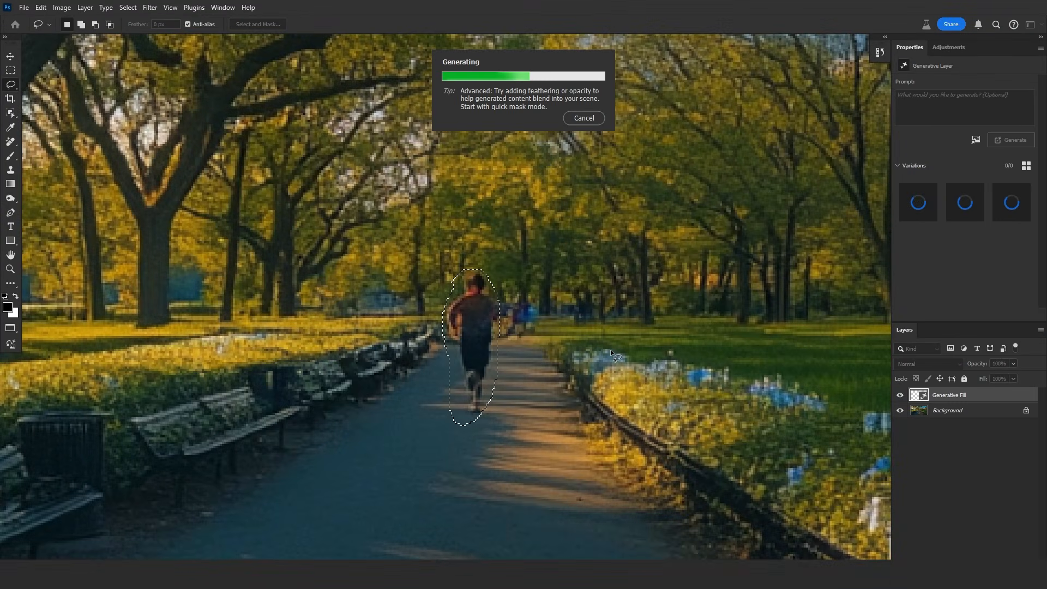
Switch to Photoshop, remove the distant people at the end of the park path with Generative Fill, and merge the layers into the background
{"action": "left_click_drag", "start_coordinate": [473, 177], "coordinate": [481, 219]}
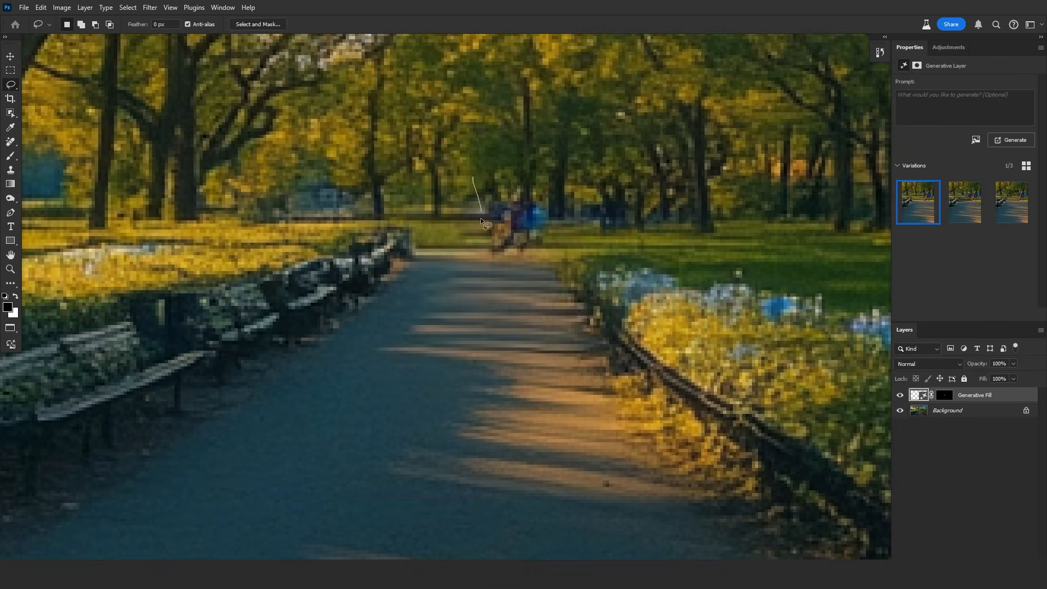
{"action": "left_click_drag", "start_coordinate": [481, 219], "coordinate": [473, 179]}
{"action": "left_click", "coordinate": [604, 369]}
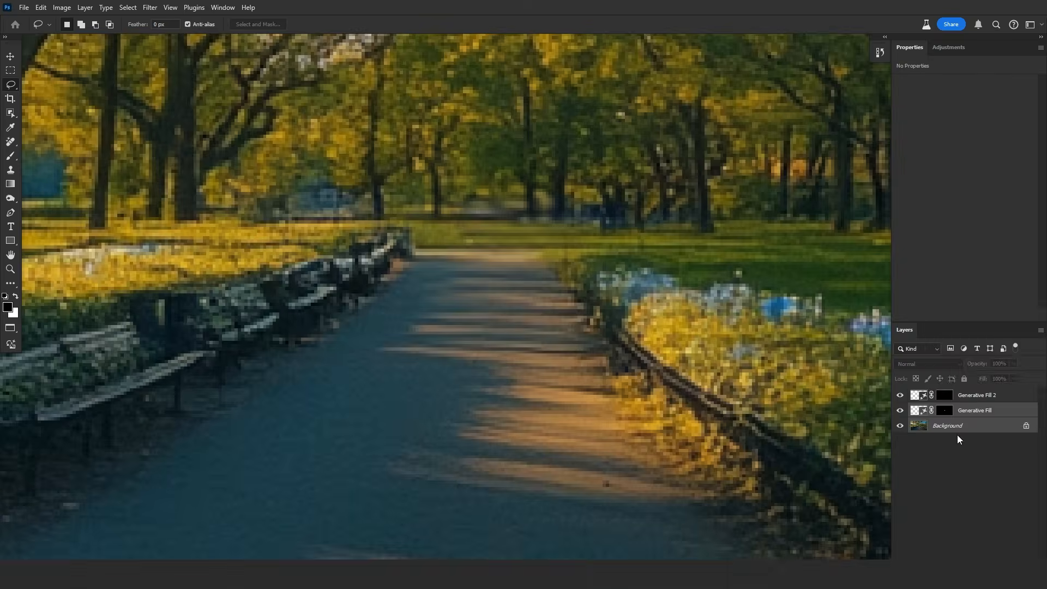
{"action": "left_click", "coordinate": [919, 398]}
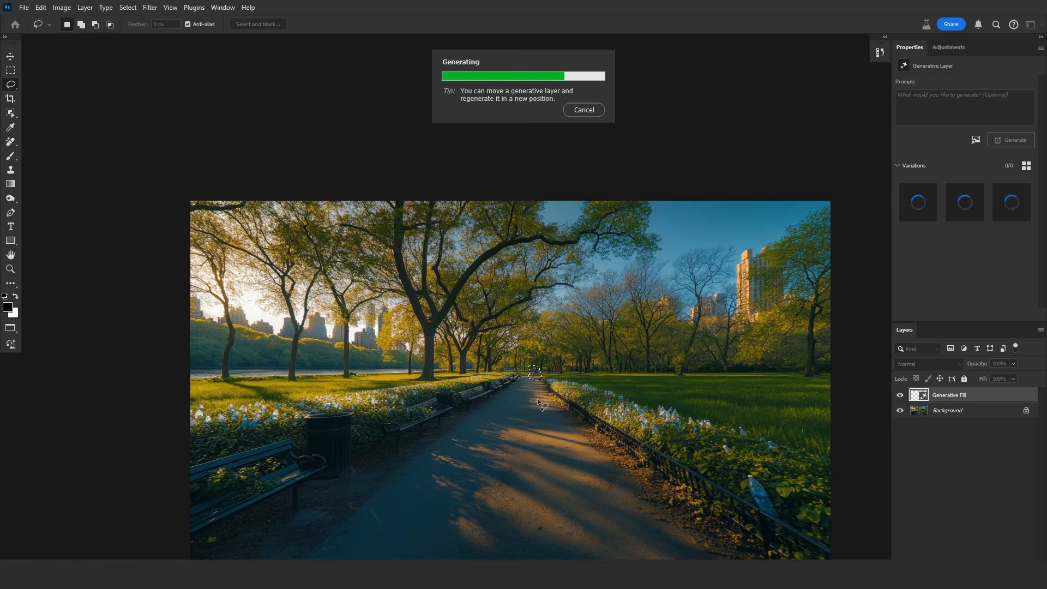
Choose the third variation for the path's far end and regenerate the lawn beside the flower bed with the prompt "grass"
{"action": "left_click", "coordinate": [1021, 204]}
{"action": "left_click", "coordinate": [947, 410]}
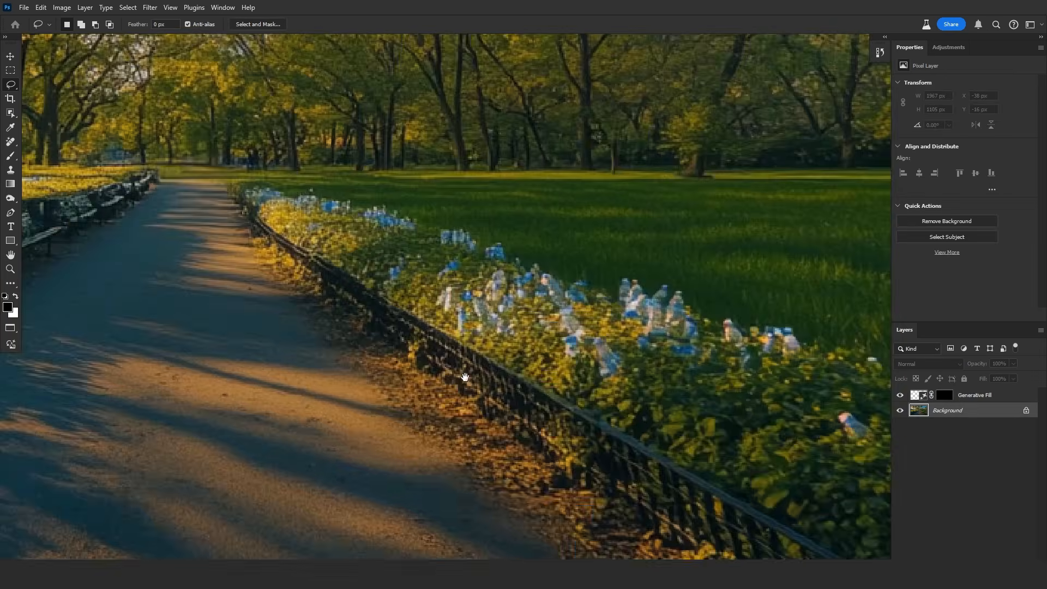
{"action": "scroll", "coordinate": [465, 377], "scroll_direction": "down", "scroll_amount": 5}
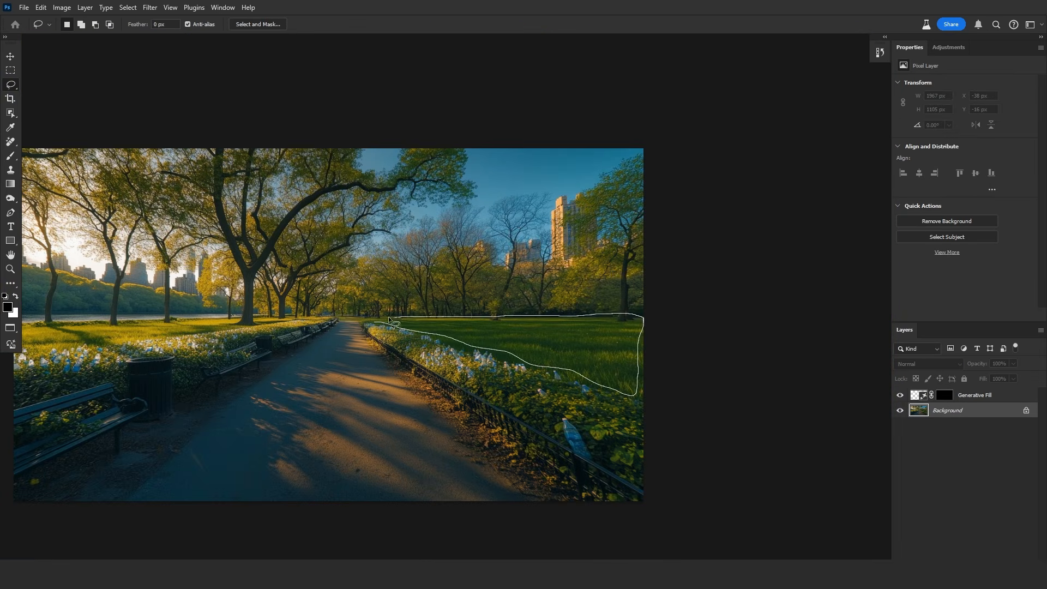
{"action": "type", "text": "rass"}
{"action": "key", "text": "Return"}
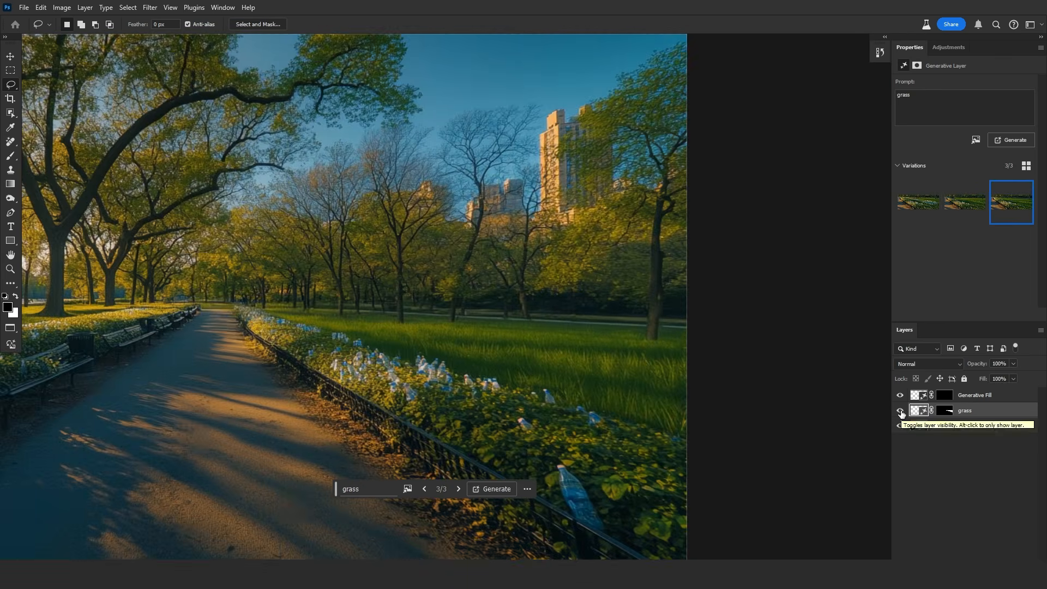
{"action": "left_click", "coordinate": [951, 427]}
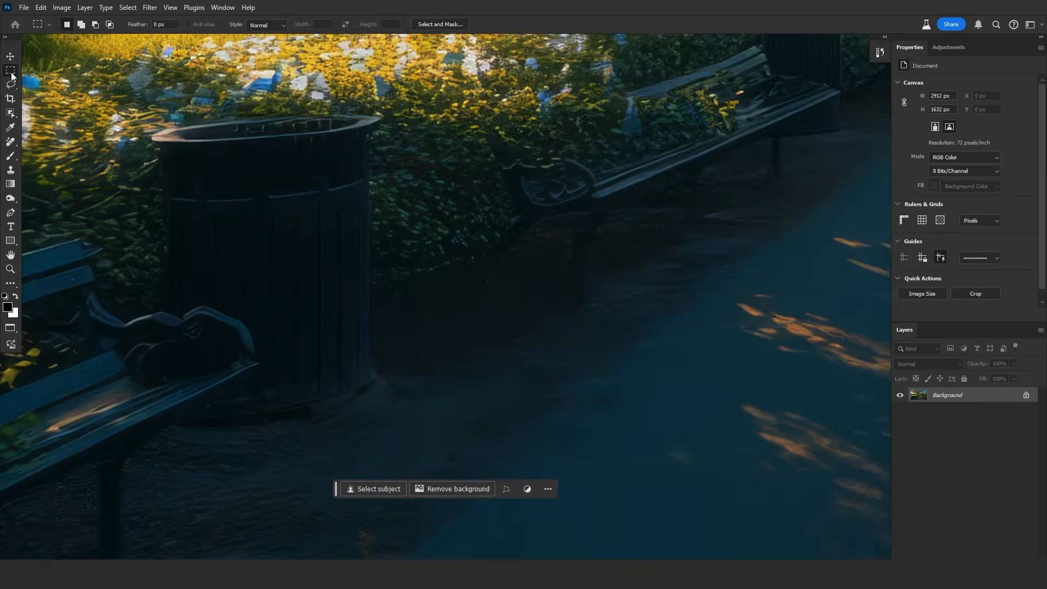
Lasso the ground beside the trash bin and generate "Empty Plasctic Bottles from water, garbage" there
{"action": "left_click_drag", "start_coordinate": [392, 232], "coordinate": [577, 299]}
{"action": "key", "text": "BackSpace"}
{"action": "key", "text": "BackSpace"}
{"action": "key", "text": "BackSpace"}
{"action": "key", "text": "BackSpace"}
{"action": "key", "text": "BackSpace"}
{"action": "key", "text": "BackSpace"}
{"action": "key", "text": "BackSpace"}
{"action": "key", "text": "BackSpace"}
{"action": "key", "text": "BackSpace"}
{"action": "key", "text": "BackSpace"}
{"action": "key", "text": "BackSpace"}
{"action": "key", "text": "BackSpace"}
{"action": "key", "text": "BackSpace"}
{"action": "key", "text": "BackSpace"}
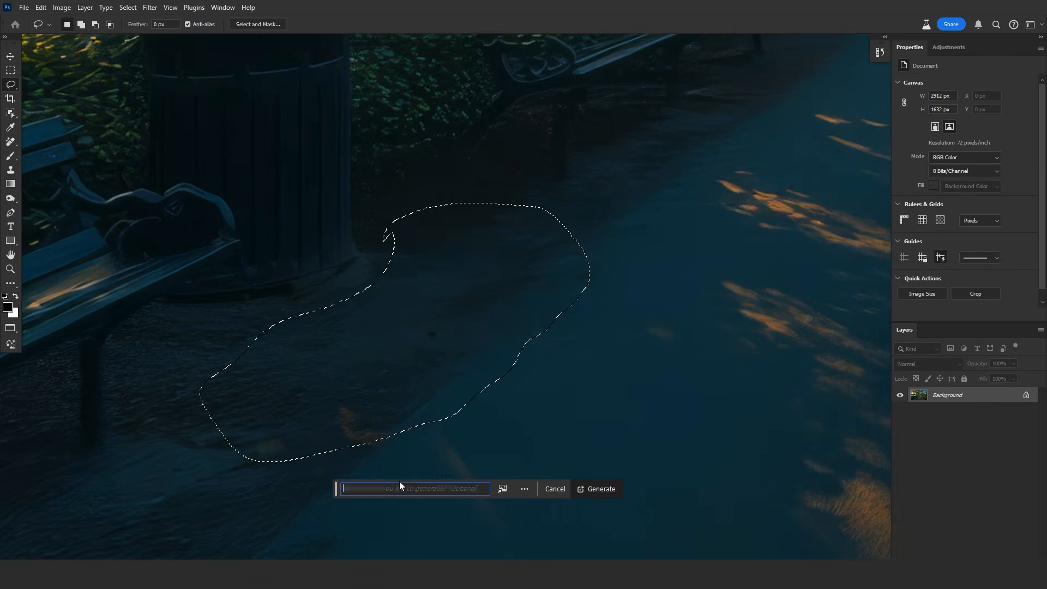
{"action": "type", "text": "Empty Plasctic Bottles from water, garbage"}
{"action": "key", "text": "Return"}
{"action": "scroll", "coordinate": [574, 394], "scroll_direction": "down", "scroll_amount": 5}
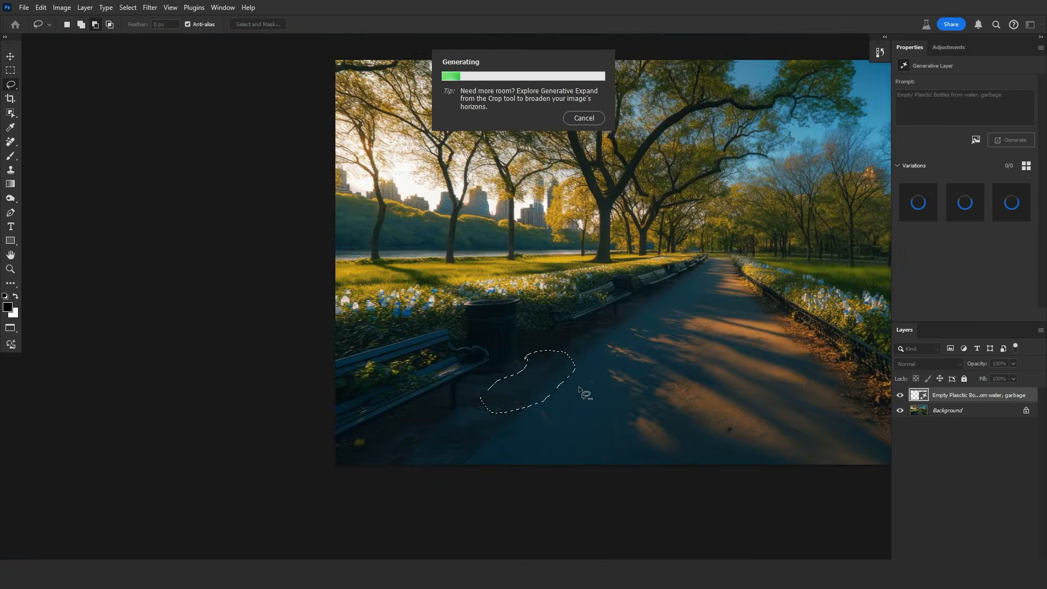
{"action": "scroll", "coordinate": [554, 375], "scroll_direction": "up", "scroll_amount": 2}
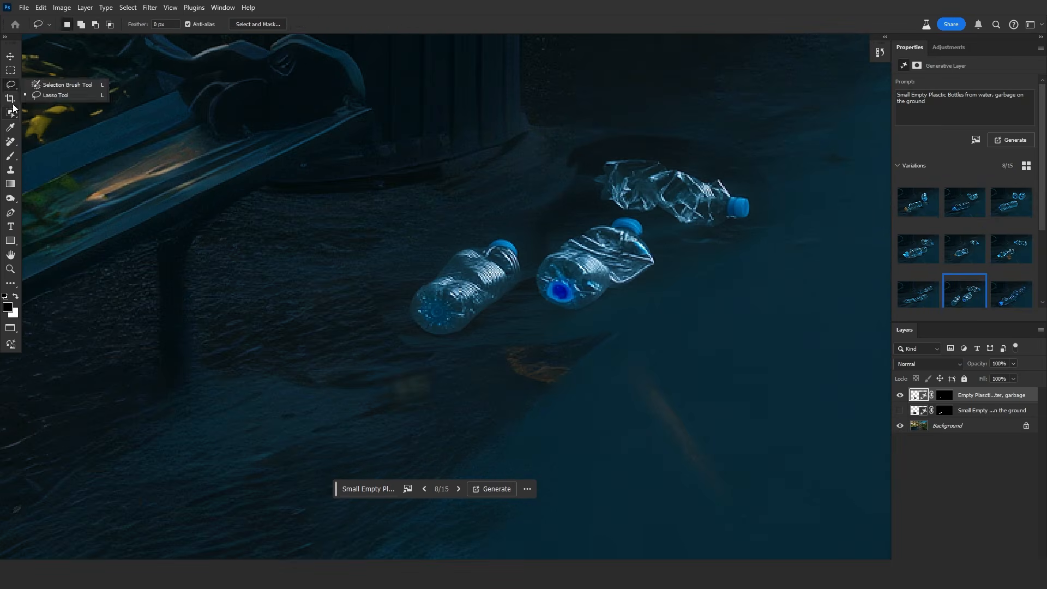
Merge the chosen bottles into the background and outline the ground around the three bottles with the Lasso tool
{"action": "left_click", "coordinate": [519, 323]}
{"action": "left_click", "coordinate": [11, 284]}
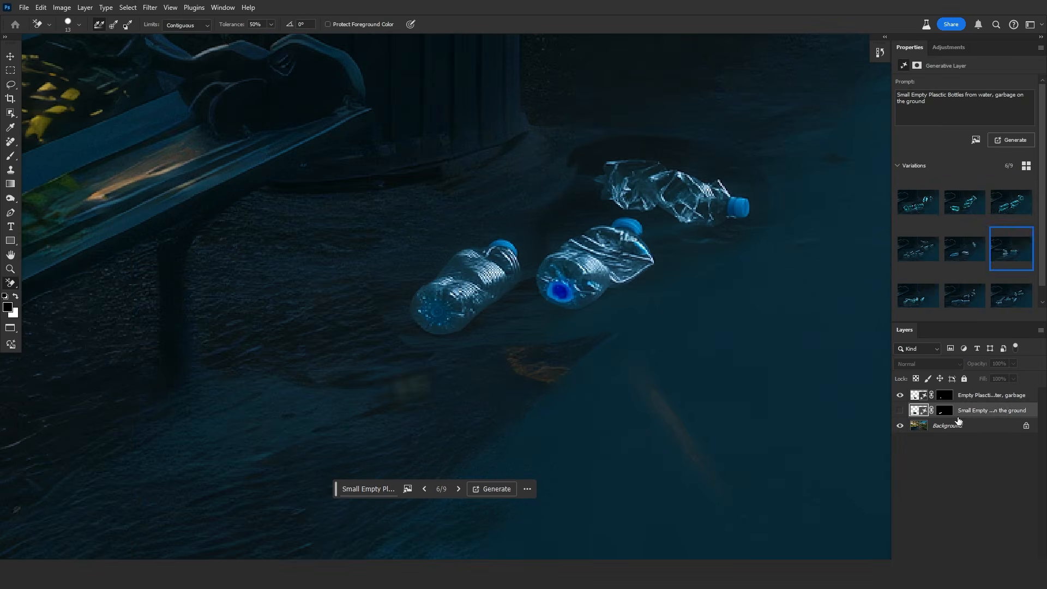
{"action": "left_click_drag", "start_coordinate": [423, 257], "coordinate": [593, 164]}
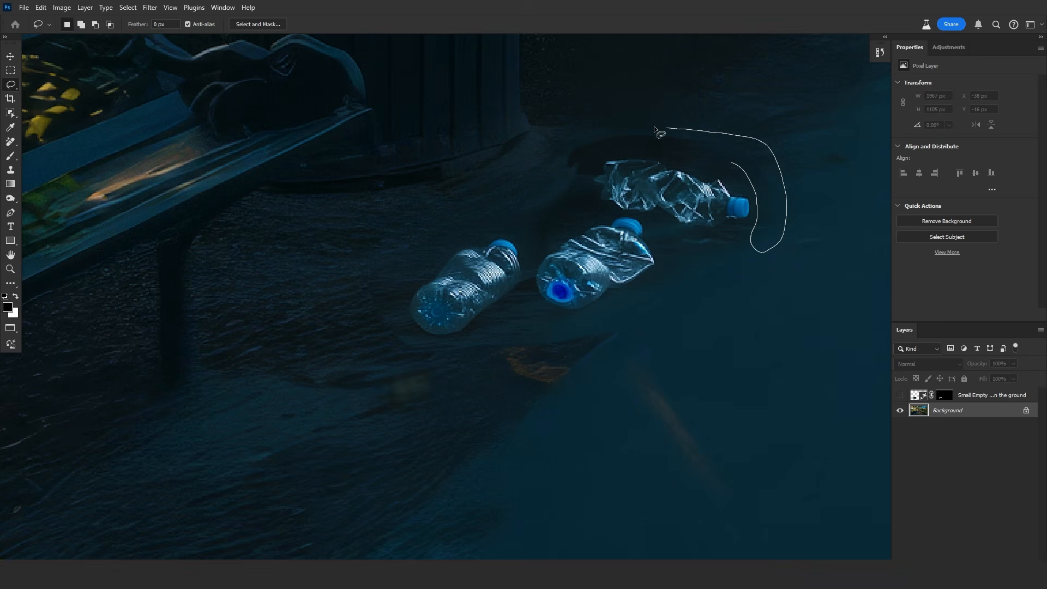
{"action": "mouse_move", "coordinate": [666, 129]}
{"action": "left_mouse_down"}
{"action": "mouse_move", "coordinate": [428, 358]}
{"action": "mouse_move", "coordinate": [424, 337]}
{"action": "mouse_move", "coordinate": [673, 152]}
{"action": "mouse_move", "coordinate": [760, 269]}
{"action": "left_mouse_up"}
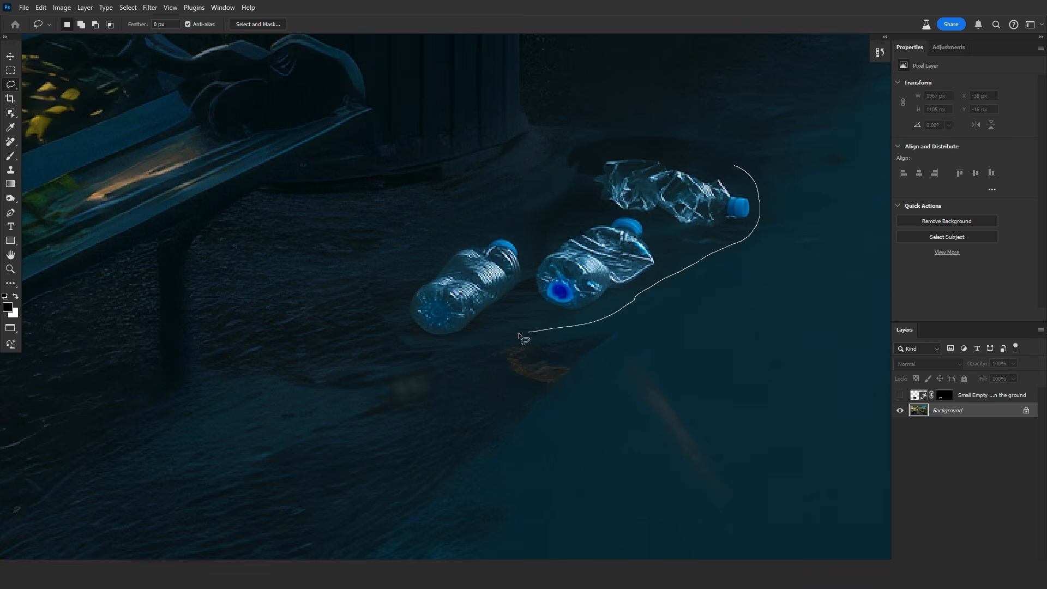
{"action": "mouse_move", "coordinate": [526, 338]}
{"action": "left_mouse_down"}
{"action": "mouse_move", "coordinate": [716, 141]}
{"action": "mouse_move", "coordinate": [785, 173]}
{"action": "left_mouse_up"}
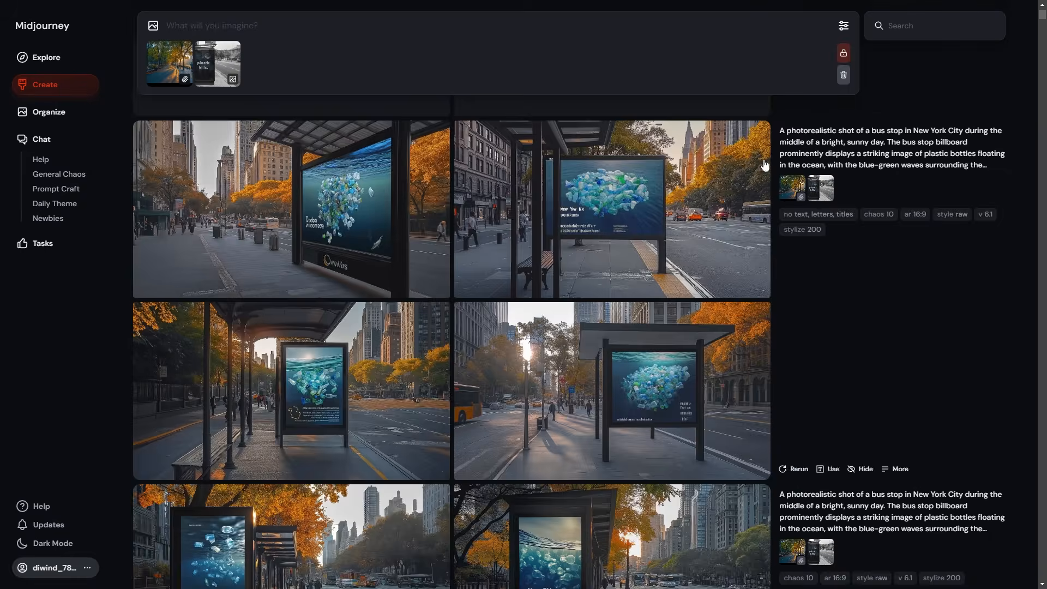
Switch to Midjourney and examine the bus stop billboard generations, opening the one with bottles floating on a large ocean poster
{"action": "scroll", "coordinate": [633, 391], "scroll_direction": "down", "scroll_amount": 4}
{"action": "left_click", "coordinate": [580, 407]}
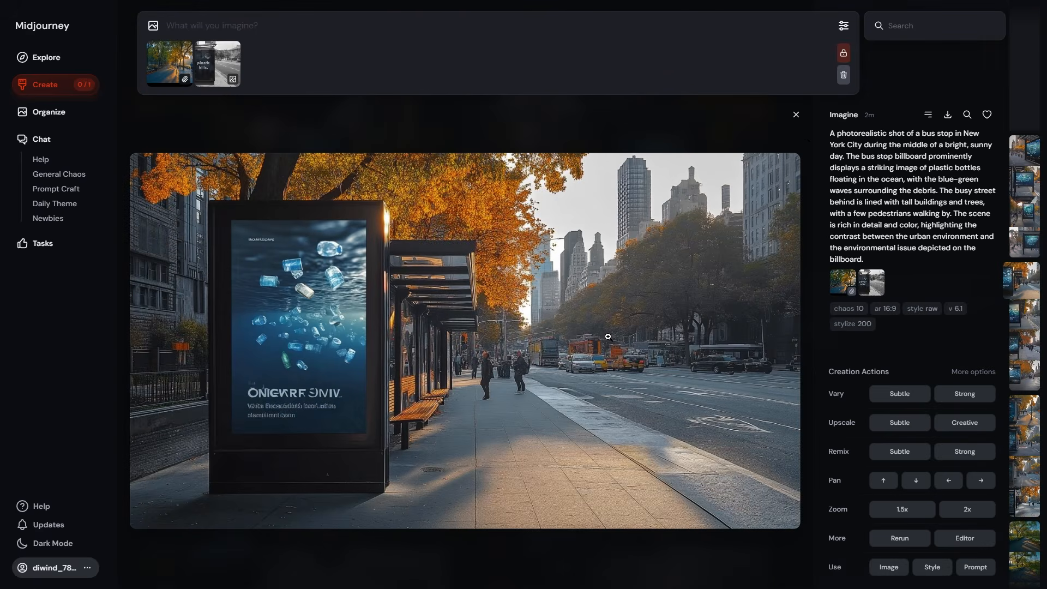
{"action": "left_click", "coordinate": [812, 138]}
{"action": "scroll", "coordinate": [626, 374], "scroll_direction": "up", "scroll_amount": 6}
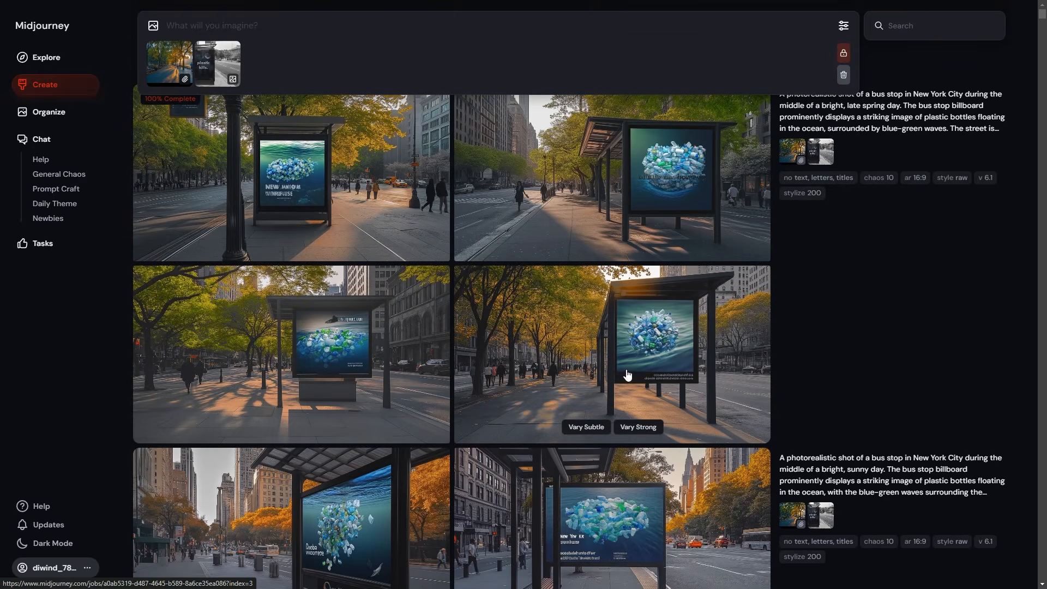
{"action": "scroll", "coordinate": [897, 405], "scroll_direction": "down", "scroll_amount": 12}
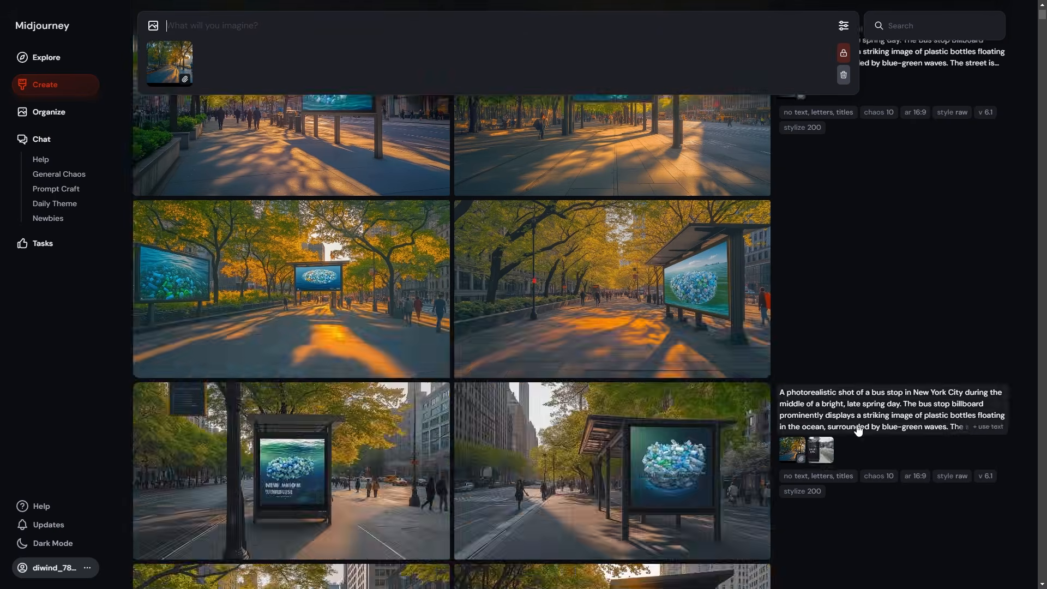
{"action": "scroll", "coordinate": [855, 424], "scroll_direction": "up", "scroll_amount": 20}
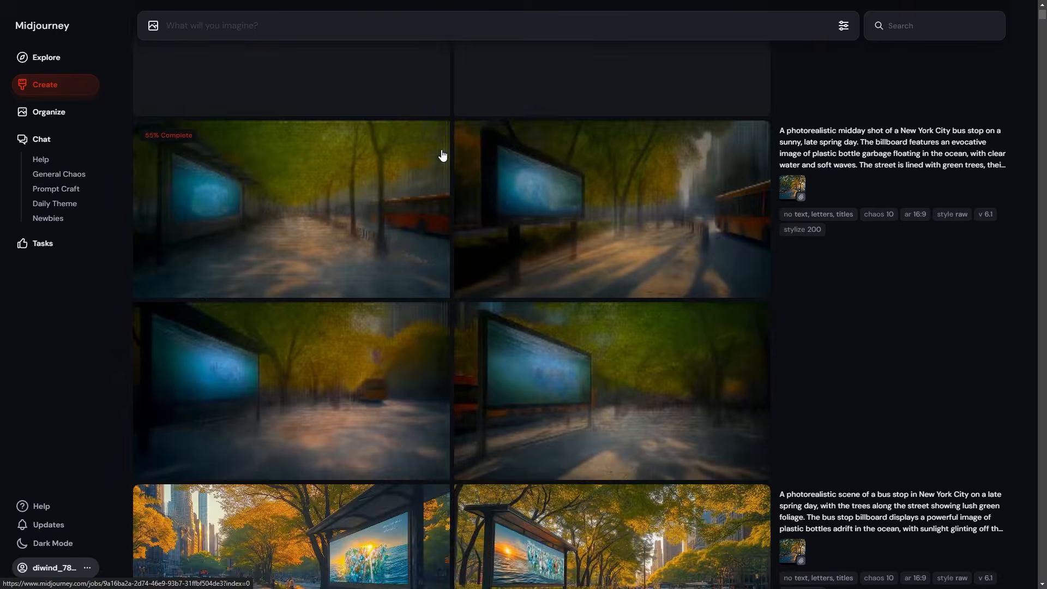
Add the city sunset photo as a reference and generate a photorealistic New York City bus stop whose billboard shows plastic bottles drifting in the ocean
{"action": "left_click", "coordinate": [154, 26]}
{"action": "left_click", "coordinate": [320, 141]}
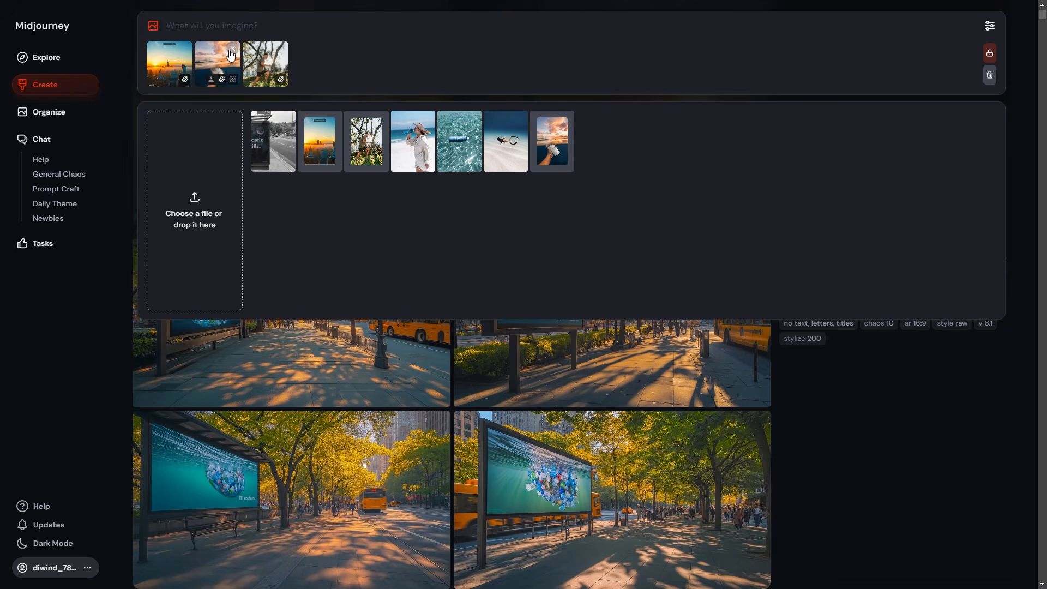
{"action": "type", "text": "A photorealistic view of a New York City bus stop during the middle of a late spring day. The bus stop billboard prominently shows a detailed image of plastic bottles drifting in the ocean, with the water's surface shimmering in the sunlight. Green trees line the street, their vibrant leaves adding life to the urban scene. The surrounding street is busy with cars and people, while the clear blue sky and warm sunlight create a peaceful yet active atmosphere. The contrast between the ocean pollution on the billboard and the fresh spring environment emphasizes the importance of the message. --no text, letters, titles"}
{"action": "key", "text": "Return"}
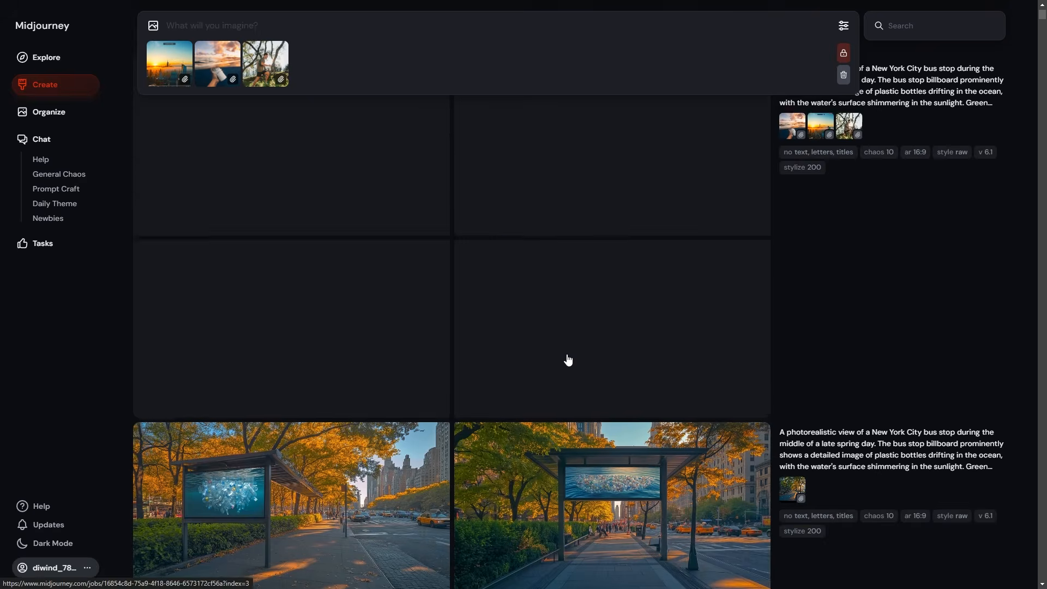
Browse the new bus stop billboard generations and enlarge individual images to compare their composition and lighting
{"action": "scroll", "coordinate": [568, 360], "scroll_direction": "down", "scroll_amount": 17}
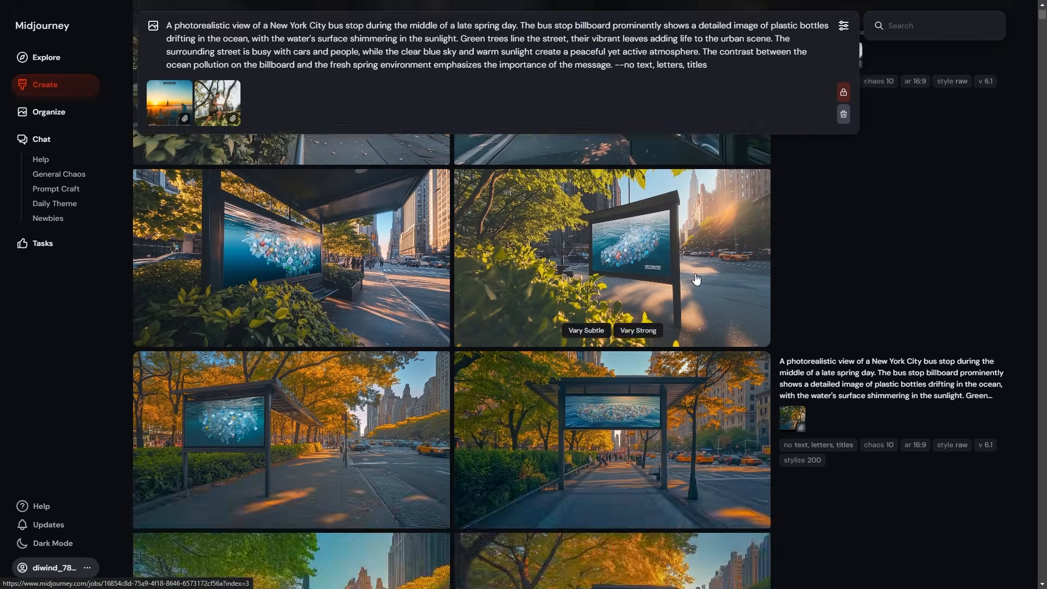
{"action": "left_click", "coordinate": [696, 279]}
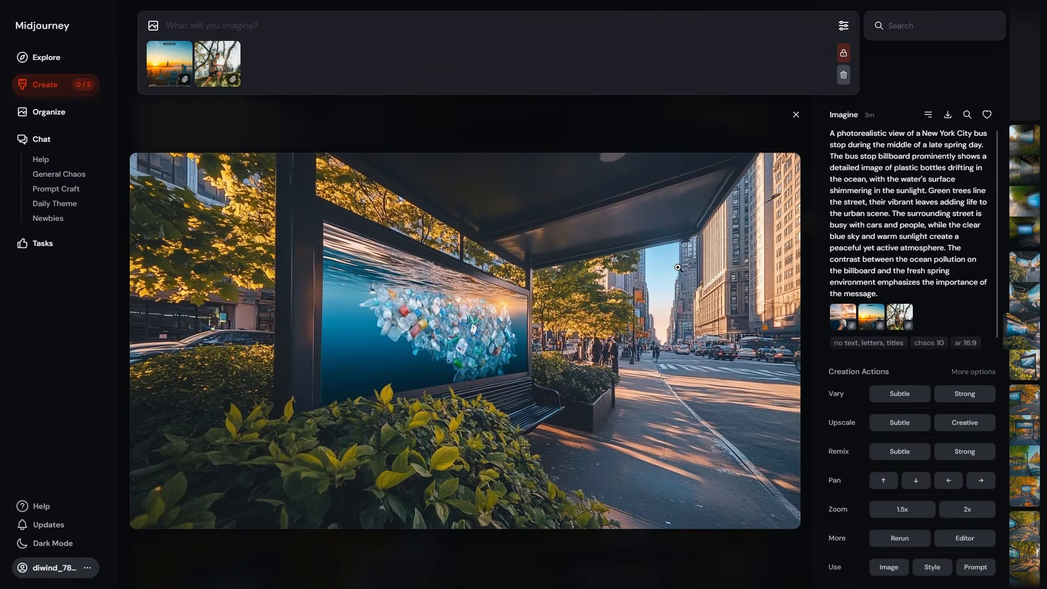
{"action": "scroll", "coordinate": [678, 268], "scroll_direction": "down", "scroll_amount": 1}
{"action": "scroll", "coordinate": [678, 268], "scroll_direction": "down", "scroll_amount": 4}
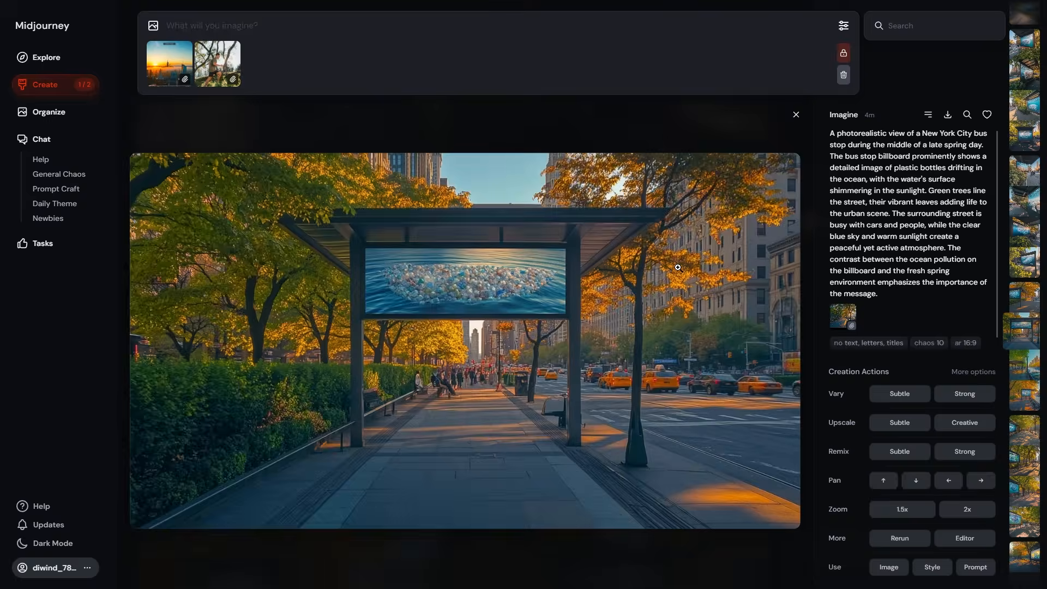
{"action": "scroll", "coordinate": [678, 268], "scroll_direction": "up", "scroll_amount": 4}
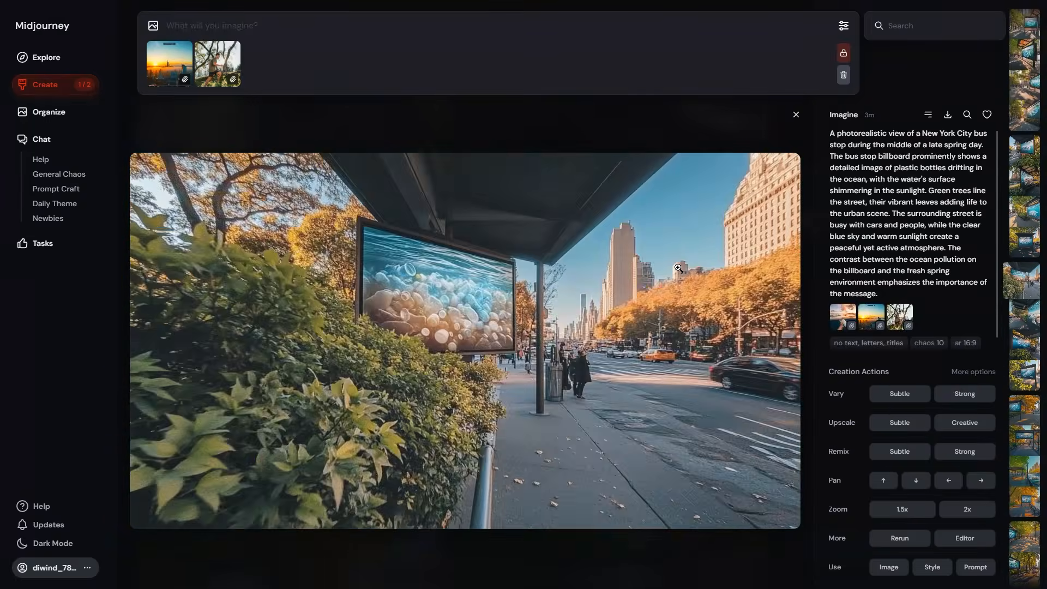
{"action": "scroll", "coordinate": [678, 268], "scroll_direction": "down", "scroll_amount": 2}
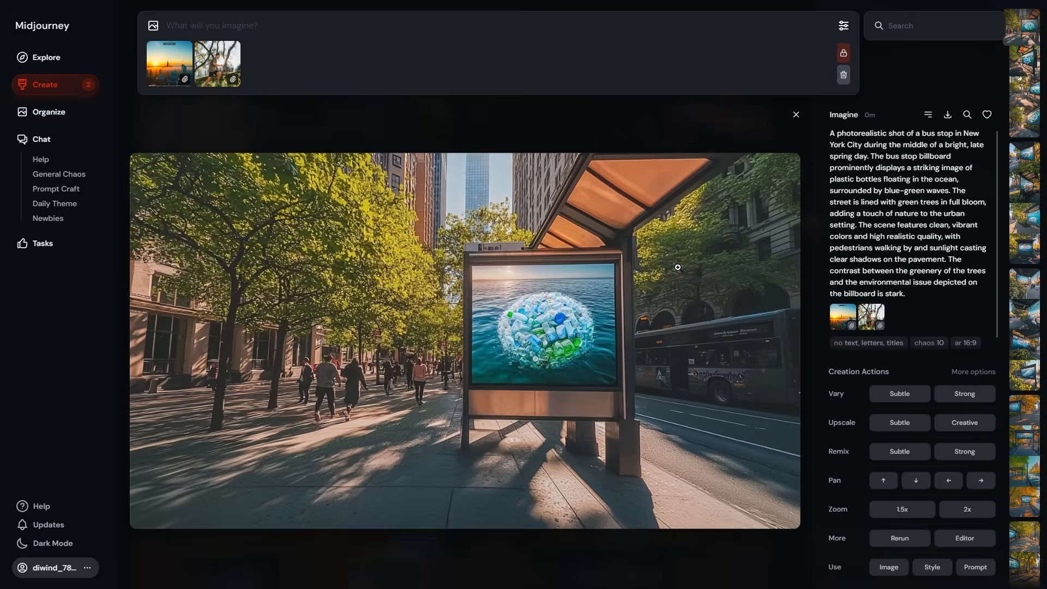
{"action": "scroll", "coordinate": [678, 268], "scroll_direction": "up", "scroll_amount": 1}
{"action": "key", "text": "Escape"}
{"action": "scroll", "coordinate": [518, 356], "scroll_direction": "up", "scroll_amount": 4}
{"action": "left_click", "coordinate": [256, 180]}
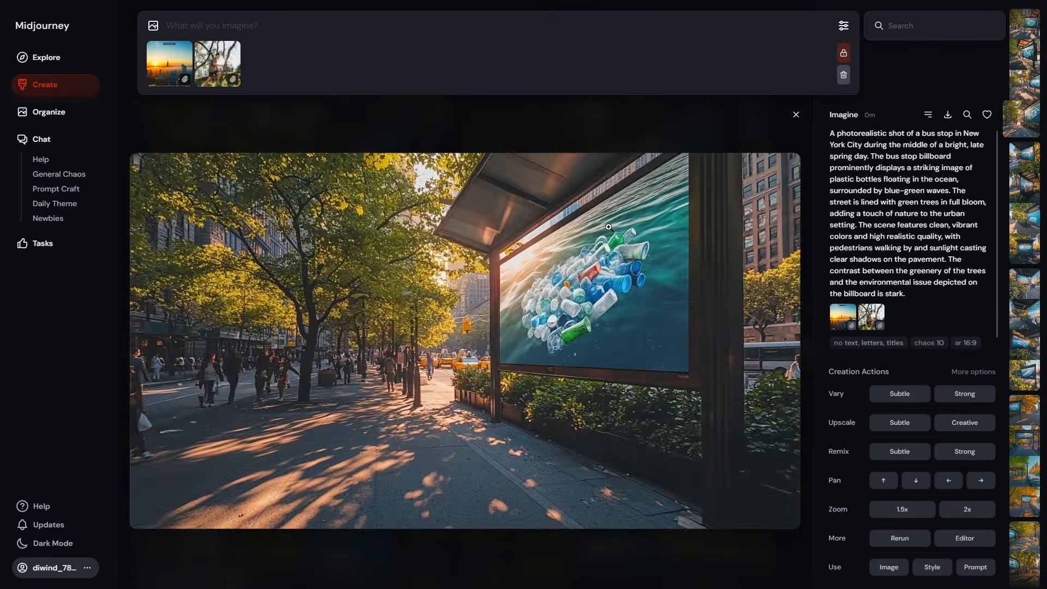
Add the photo of the woman in a hat on the beach as a reference and review the bus stop poster generations
{"action": "left_click", "coordinate": [154, 25]}
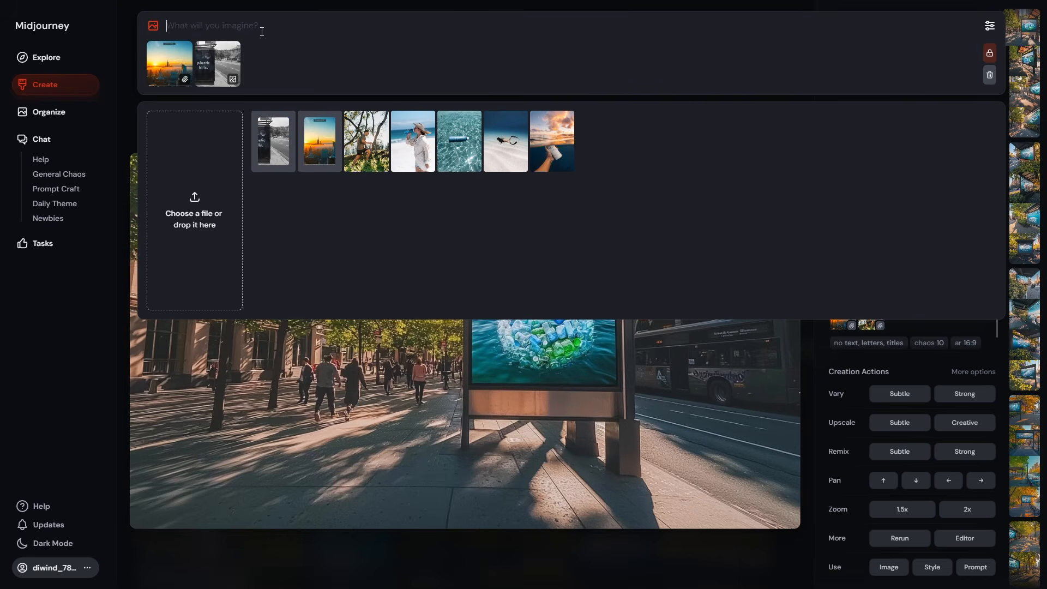
{"action": "left_click", "coordinate": [409, 141]}
{"action": "left_click", "coordinate": [477, 241]}
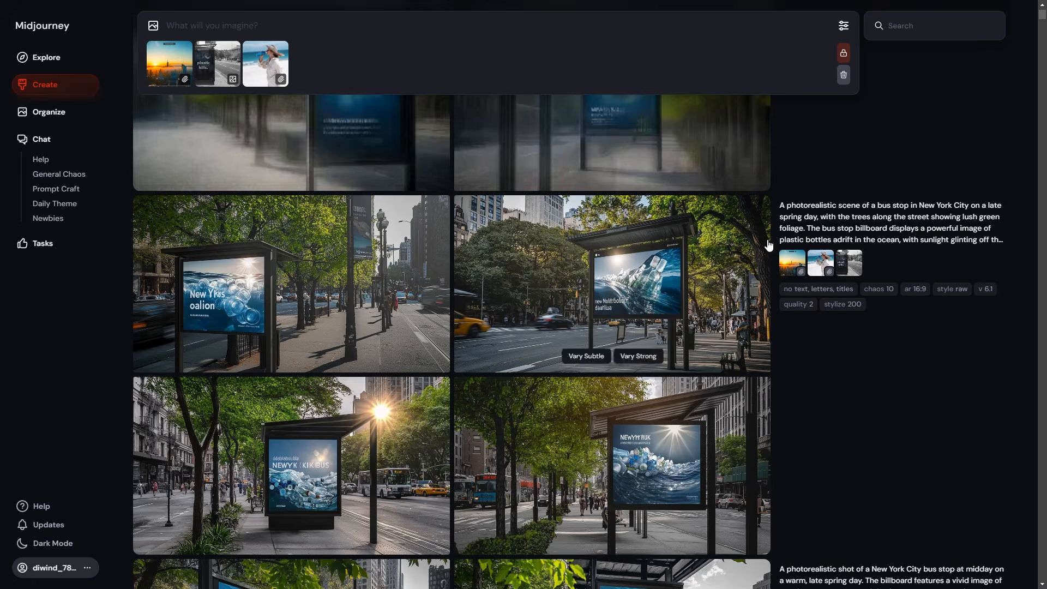
{"action": "left_click", "coordinate": [796, 115]}
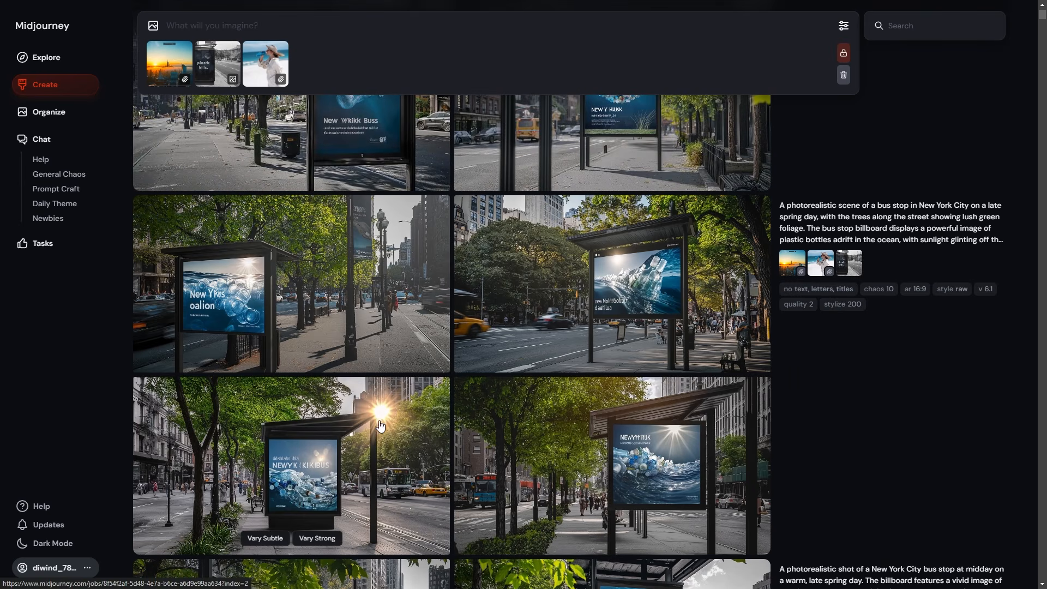
{"action": "scroll", "coordinate": [380, 426], "scroll_direction": "up", "scroll_amount": 10}
{"action": "scroll", "coordinate": [435, 393], "scroll_direction": "down", "scroll_amount": 10}
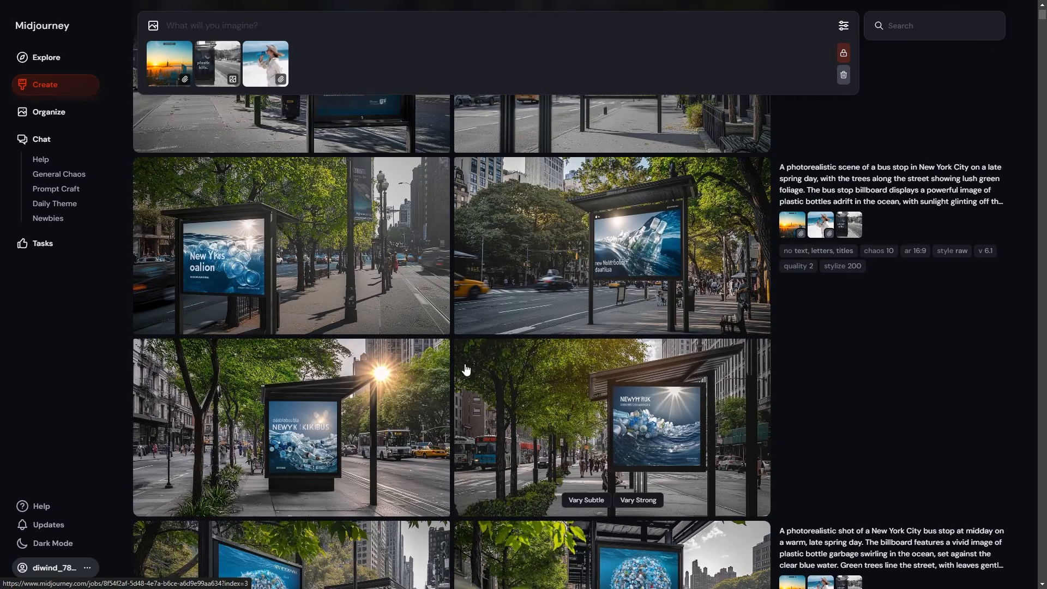
{"action": "scroll", "coordinate": [466, 370], "scroll_direction": "down", "scroll_amount": 8}
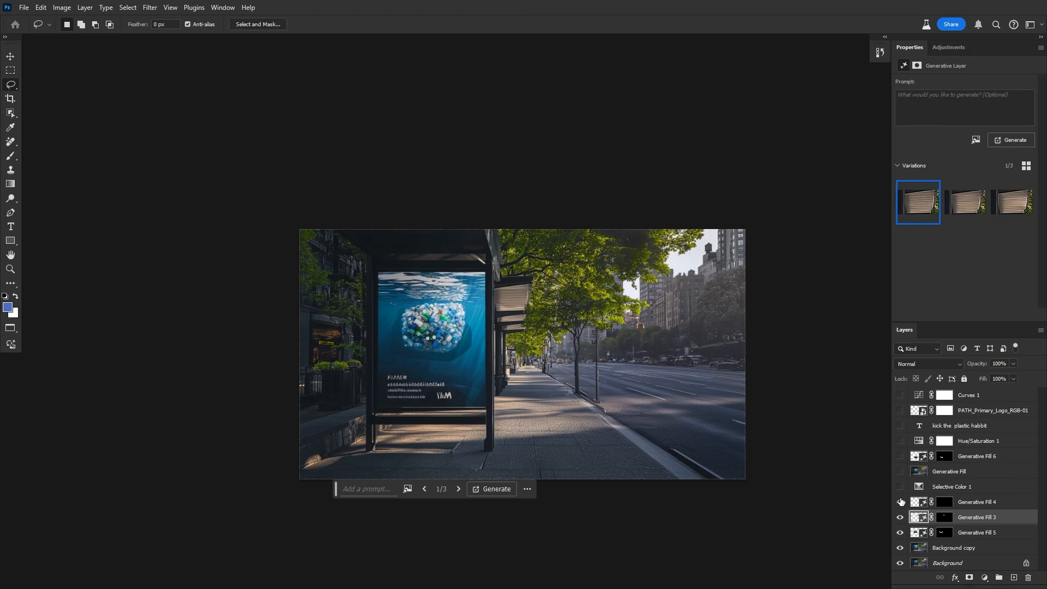
Switch to Photoshop and show the bus stop image's hidden retouching layers, including the poster text, PATH logo and Curves 1
{"action": "left_click", "coordinate": [900, 495]}
{"action": "left_click_drag", "start_coordinate": [900, 483], "coordinate": [901, 473]}
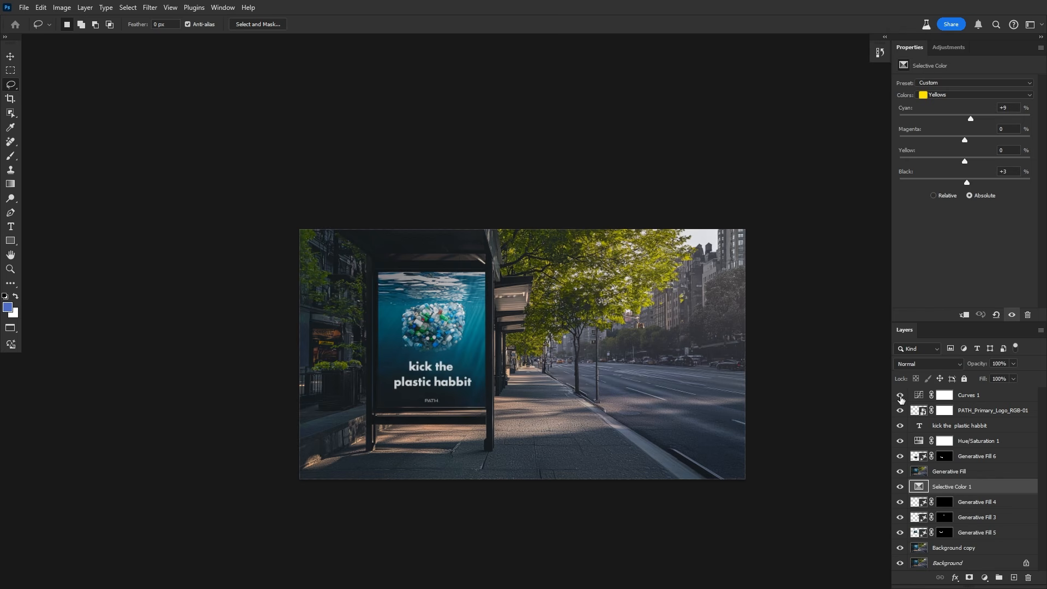
{"action": "left_click", "coordinate": [900, 397]}
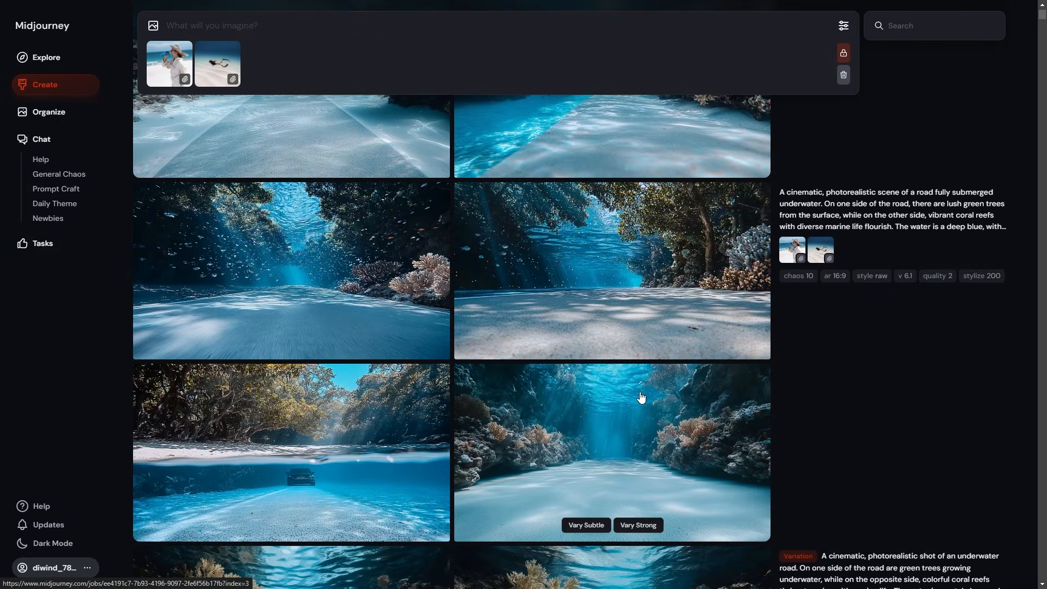
Switch to Midjourney and examine the submerged road generations one by one, comparing the trees and coral reefs along the road
{"action": "left_click", "coordinate": [641, 398]}
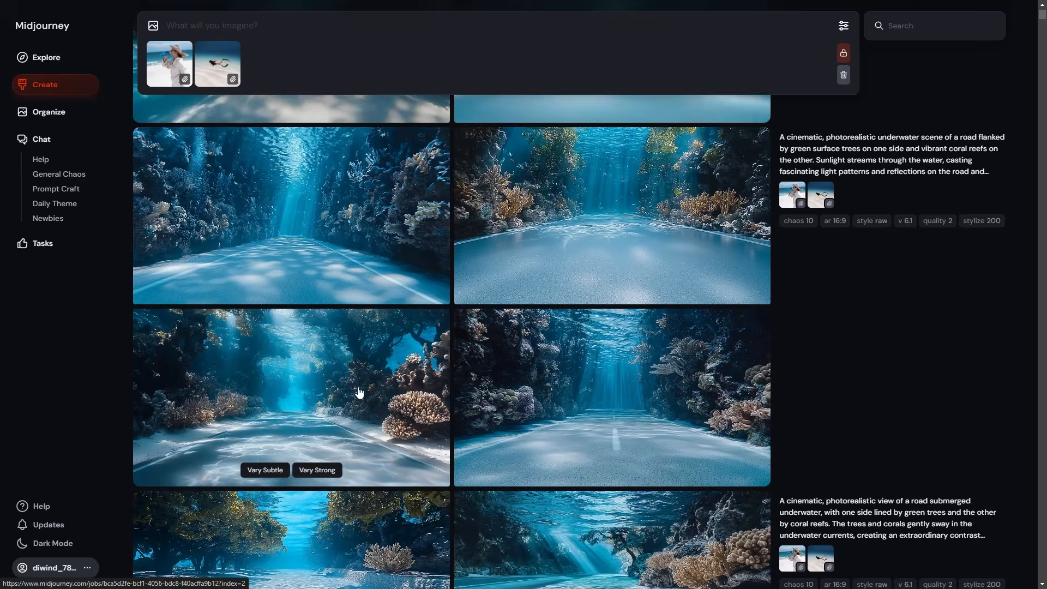
{"action": "scroll", "coordinate": [358, 392], "scroll_direction": "up", "scroll_amount": 5}
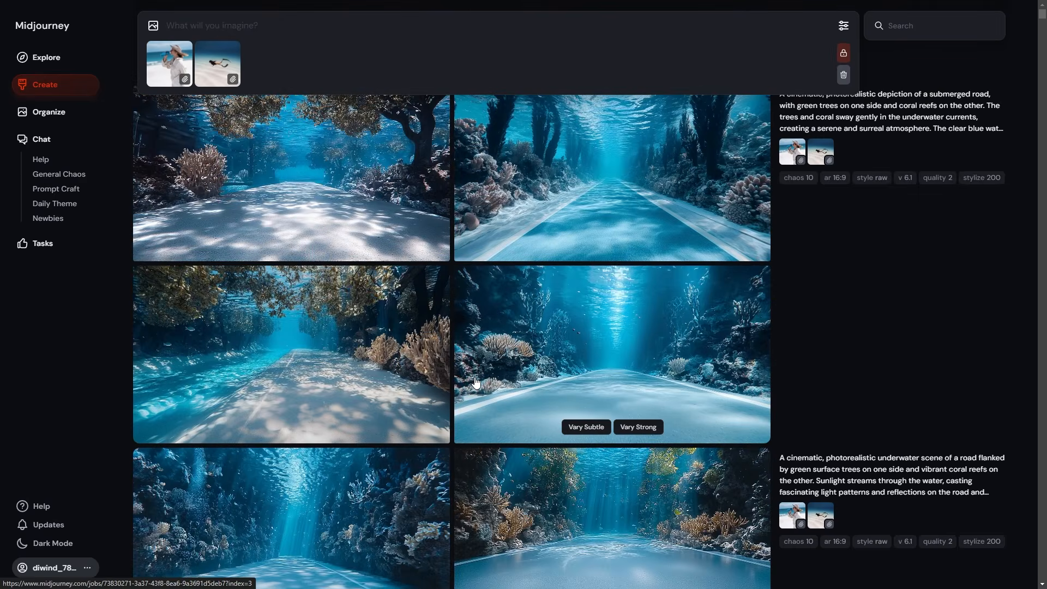
{"action": "left_click", "coordinate": [475, 383]}
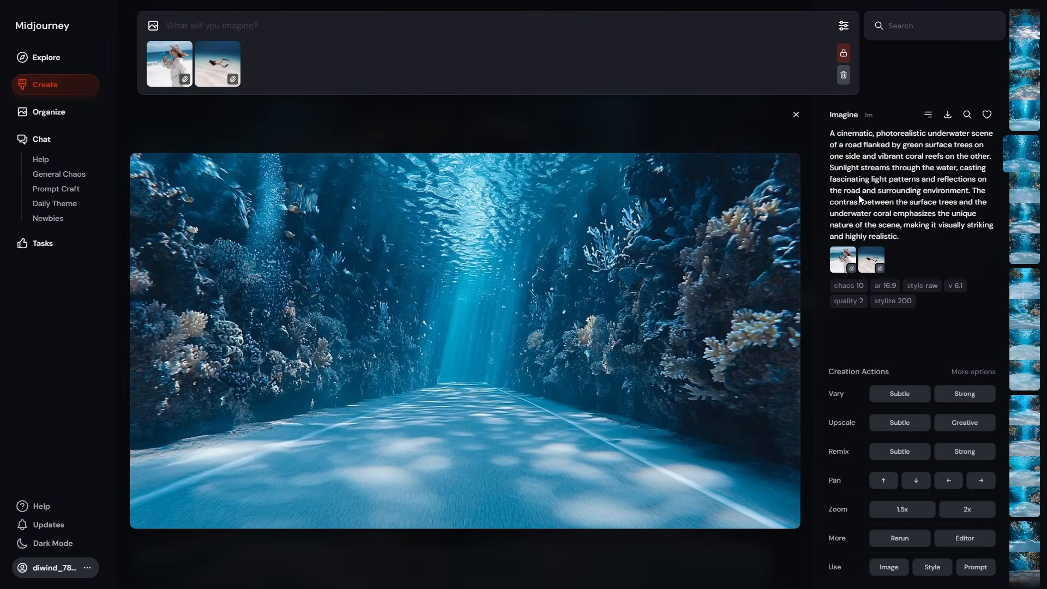
{"action": "key", "text": "Right"}
{"action": "key", "text": "Right"}
{"action": "key", "text": "Right"}
{"action": "key", "text": "Right"}
{"action": "key", "text": "Right"}
{"action": "key", "text": "Right"}
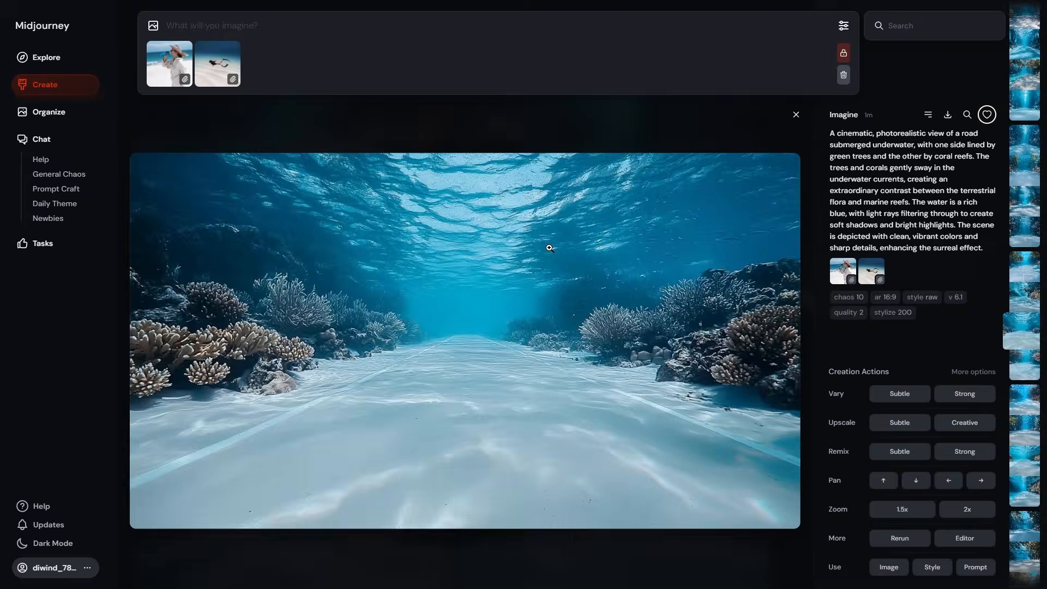
{"action": "key", "text": "Right"}
{"action": "key", "text": "Right"}
{"action": "key", "text": "Right"}
{"action": "key", "text": "Right"}
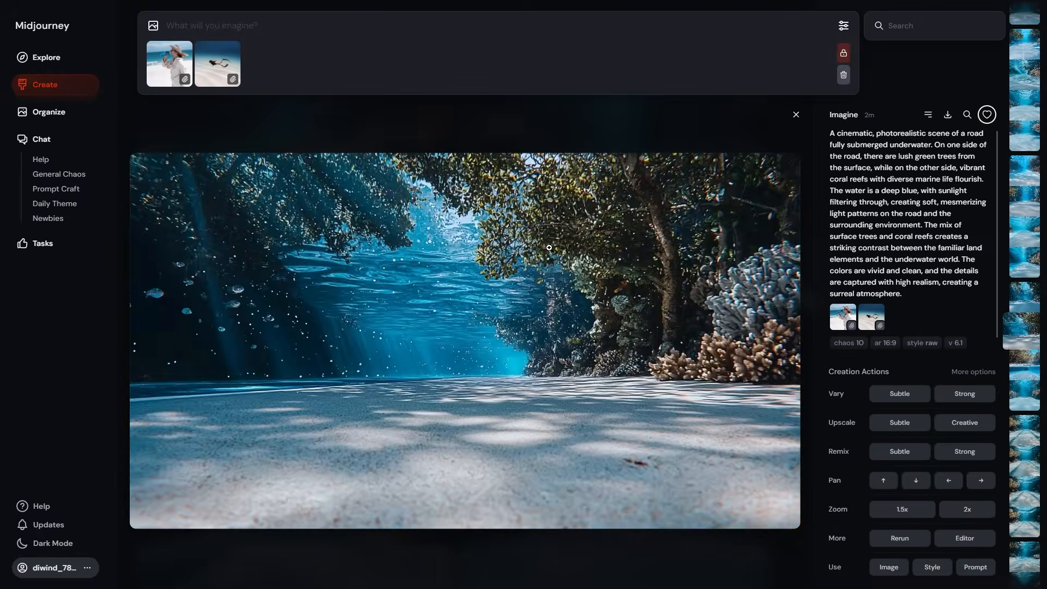
{"action": "key", "text": "Right"}
{"action": "key", "text": "Right"}
{"action": "key", "text": "Right"}
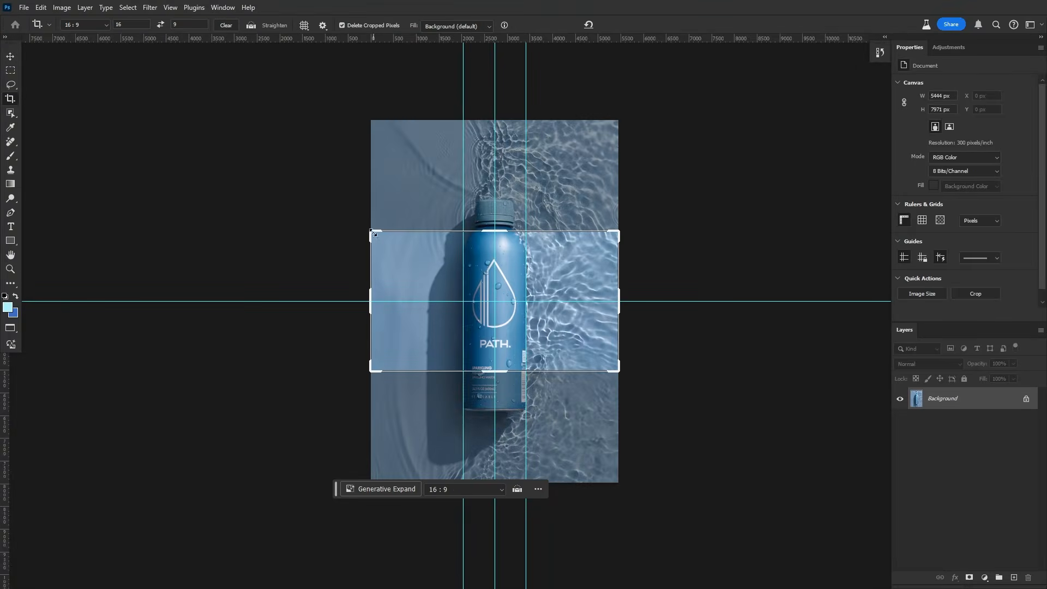
Switch to Photoshop, widen the PATH bottle image to 16:9 with Generative Expand and generate more variations of the extended water
{"action": "left_click_drag", "start_coordinate": [615, 484], "coordinate": [816, 484]}
{"action": "key", "text": "Return"}
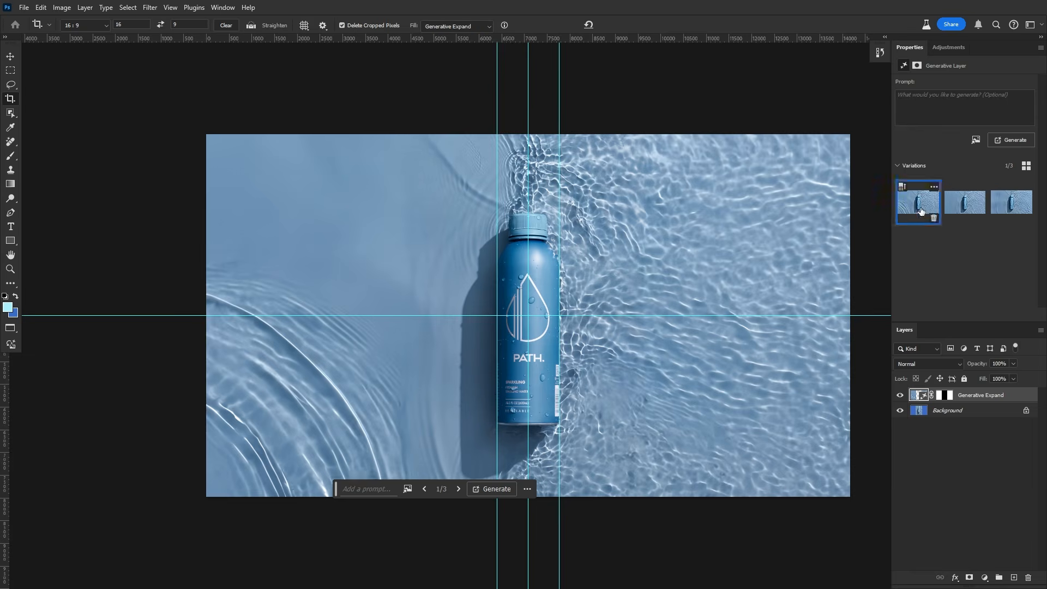
{"action": "left_click", "coordinate": [1013, 140]}
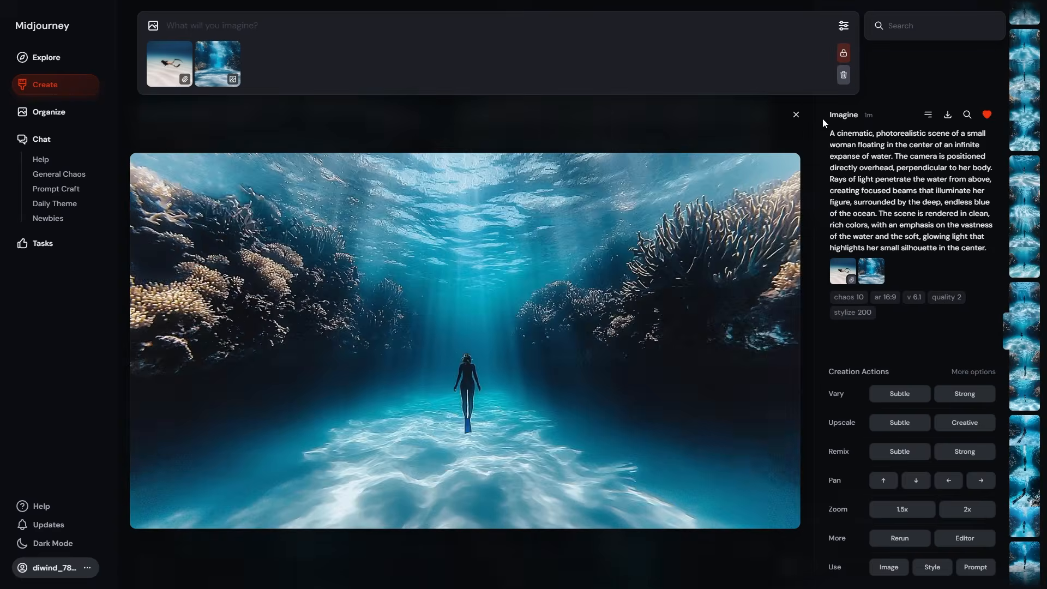
Switch to Midjourney, browse the generations of the woman floating underwater and open a diver image with rising bubbles
{"action": "scroll", "coordinate": [593, 290], "scroll_direction": "down", "scroll_amount": 5}
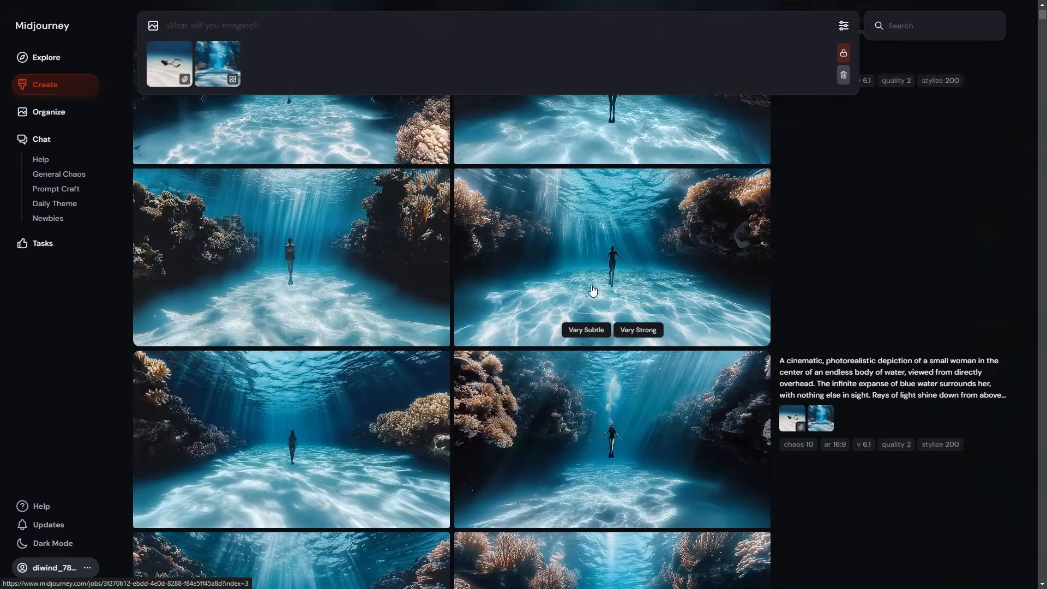
{"action": "scroll", "coordinate": [593, 290], "scroll_direction": "down", "scroll_amount": 3}
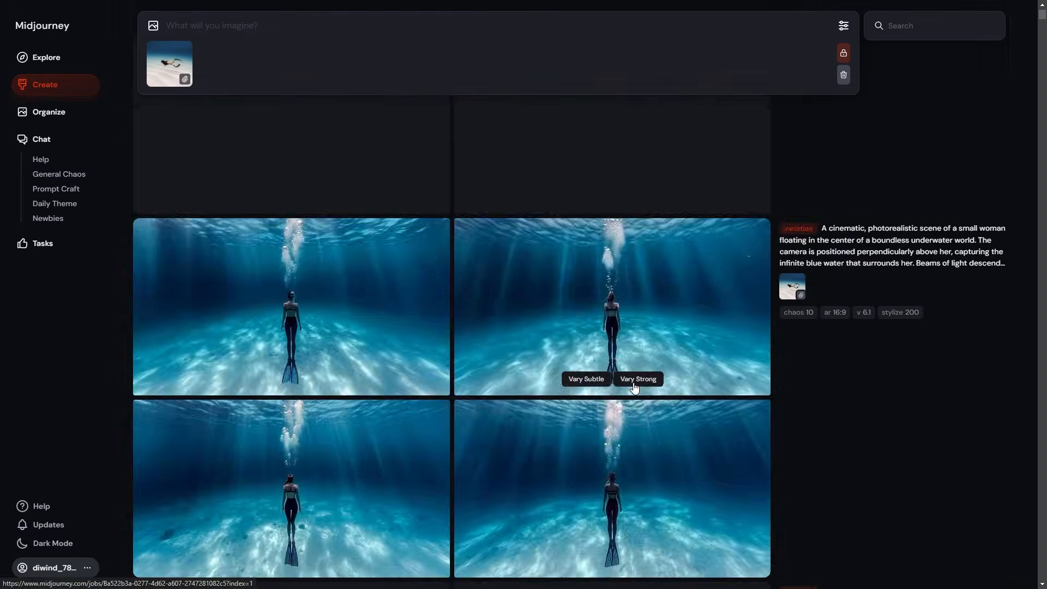
{"action": "left_click", "coordinate": [558, 338]}
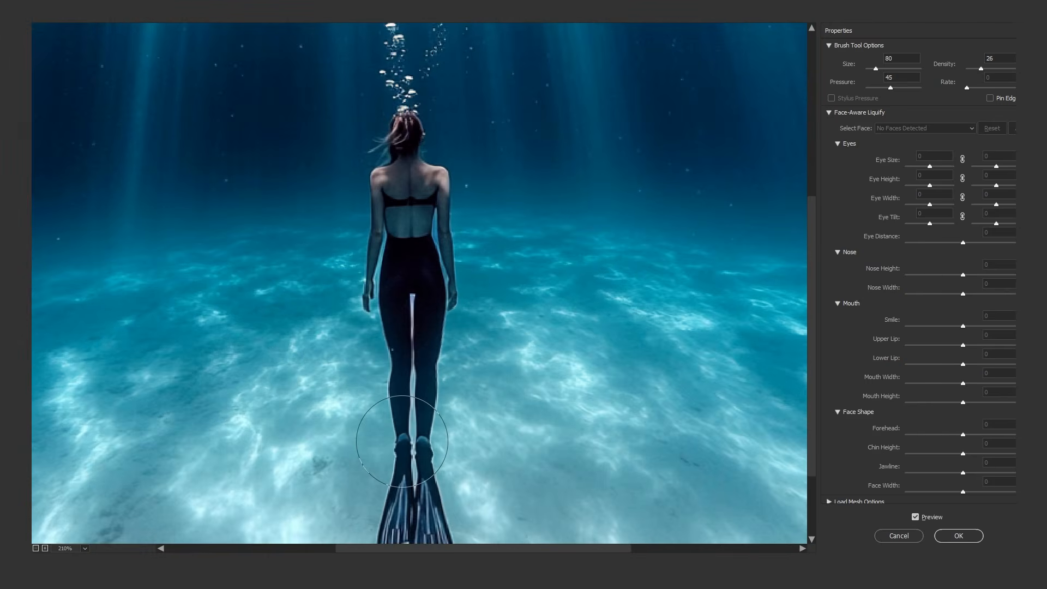
Switch to Photoshop's Liquify filter and set the brush size to 300 for reshaping the diver
{"action": "scroll", "coordinate": [402, 442], "scroll_direction": "down", "scroll_amount": 2}
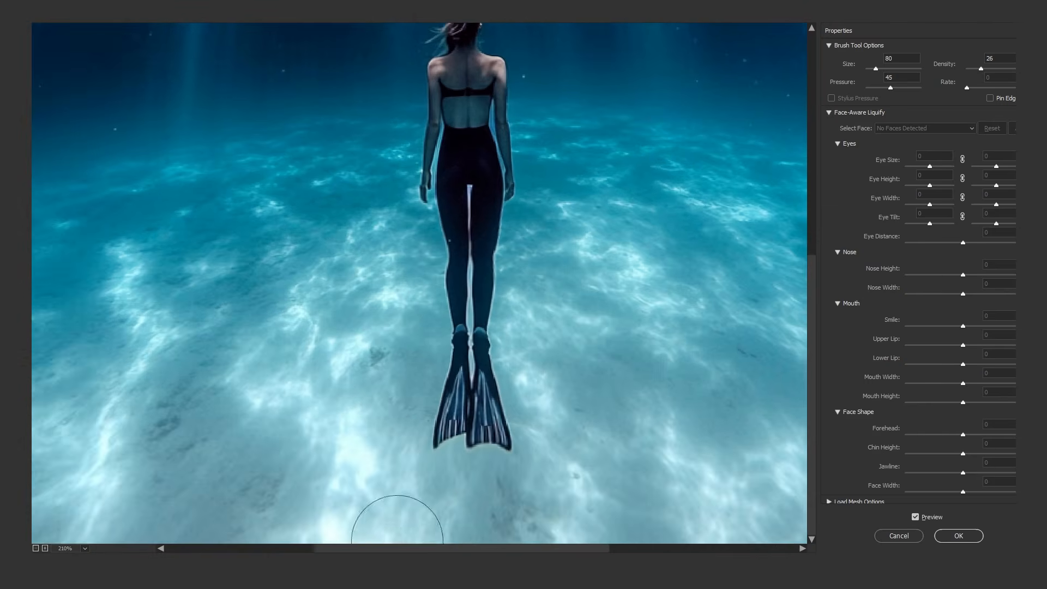
{"action": "key", "text": "bracketright"}
{"action": "key", "text": "bracketright"}
{"action": "key", "text": "bracketright"}
{"action": "key", "text": "bracketright"}
{"action": "scroll", "coordinate": [453, 315], "scroll_direction": "up", "scroll_amount": 1}
{"action": "scroll", "coordinate": [409, 334], "scroll_direction": "down", "scroll_amount": 3}
{"action": "key", "text": "bracketright"}
{"action": "key", "text": "bracketright"}
{"action": "key", "text": "bracketright"}
{"action": "key", "text": "bracketright"}
{"action": "scroll", "coordinate": [409, 334], "scroll_direction": "up", "scroll_amount": 2}
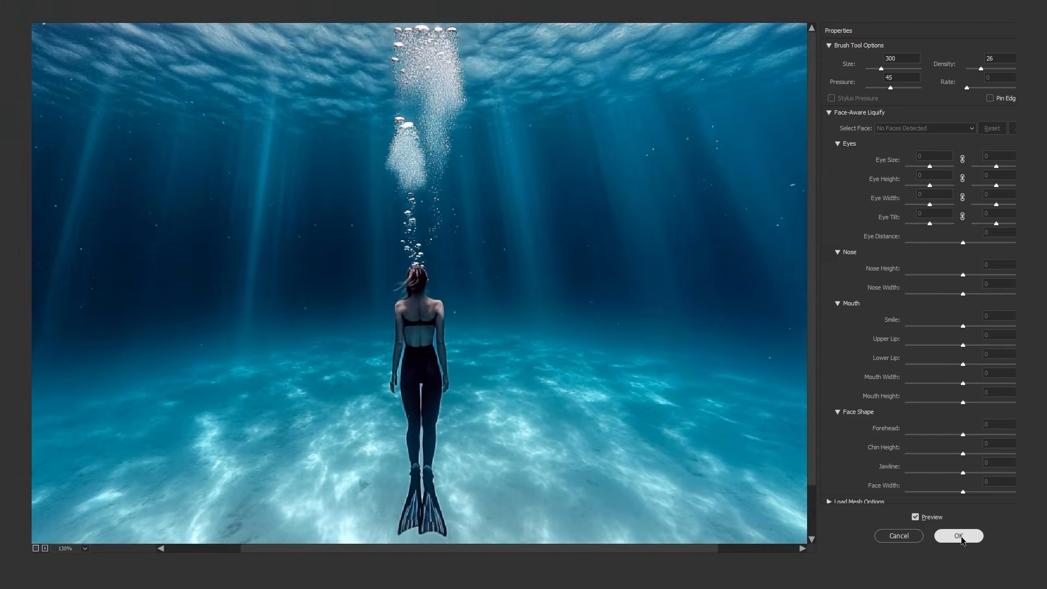
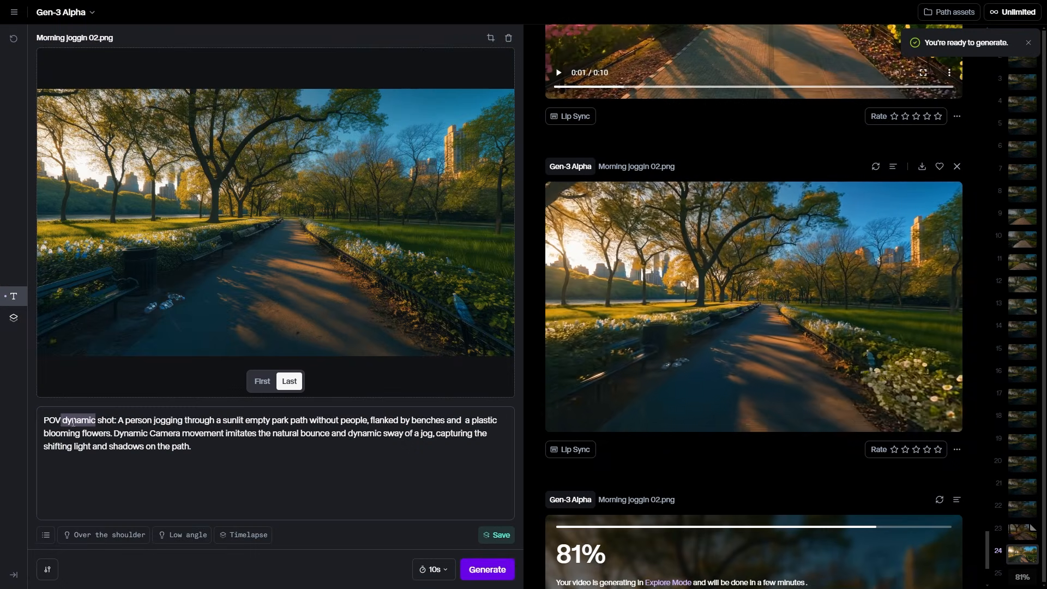
Switch to Runway, remove "dynamic" before "shot" and everything after "sway of a jog" from the jogging prompt, and generate the clip
{"action": "type", "text": "s"}
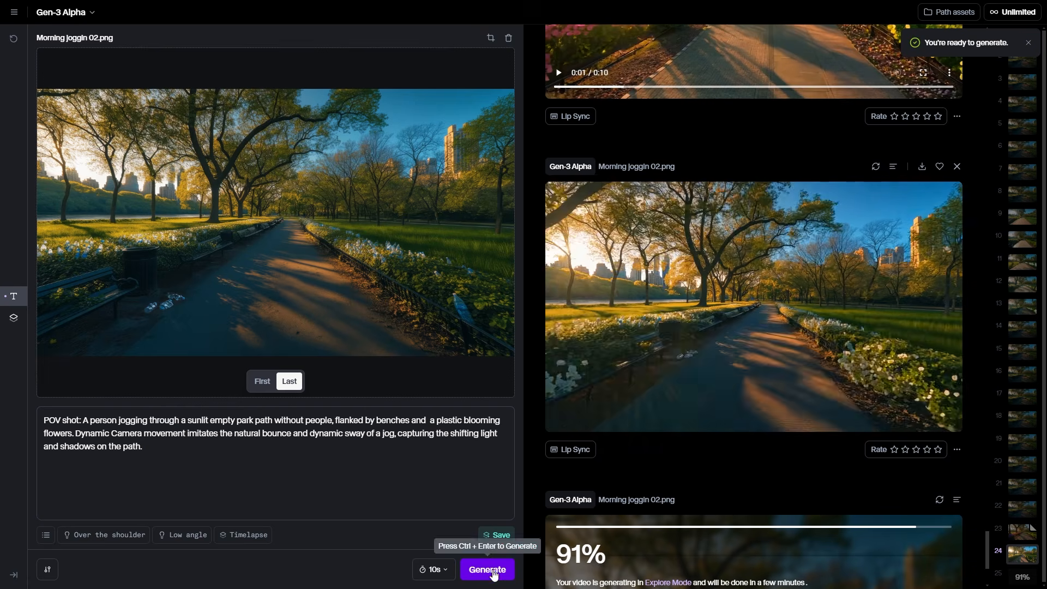
{"action": "left_click_drag", "start_coordinate": [400, 433], "coordinate": [416, 452]}
{"action": "left_click", "coordinate": [940, 166]}
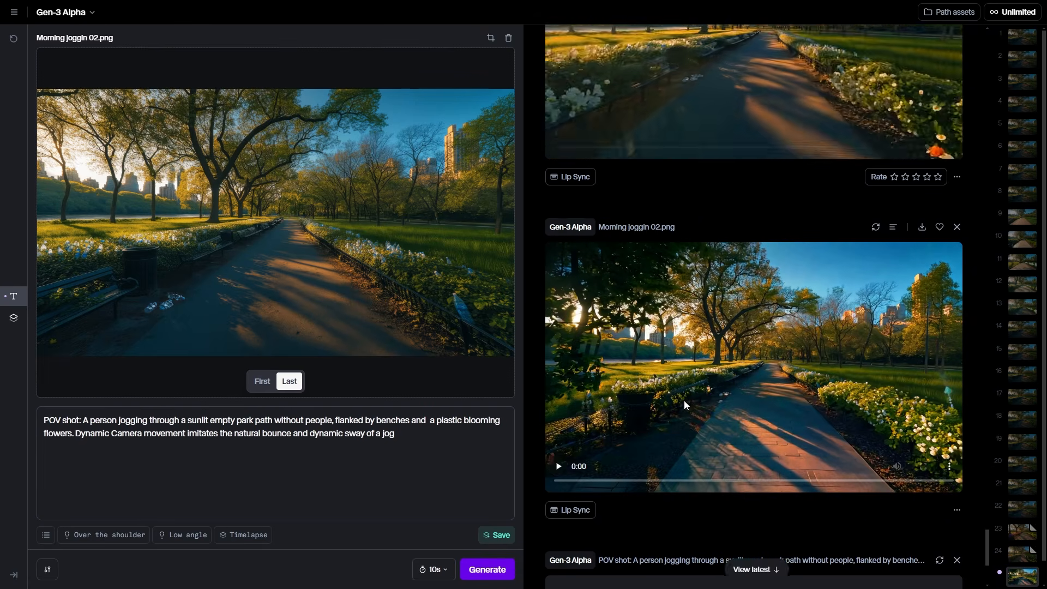
{"action": "scroll", "coordinate": [684, 401], "scroll_direction": "down", "scroll_amount": 1}
{"action": "left_click", "coordinate": [411, 435]}
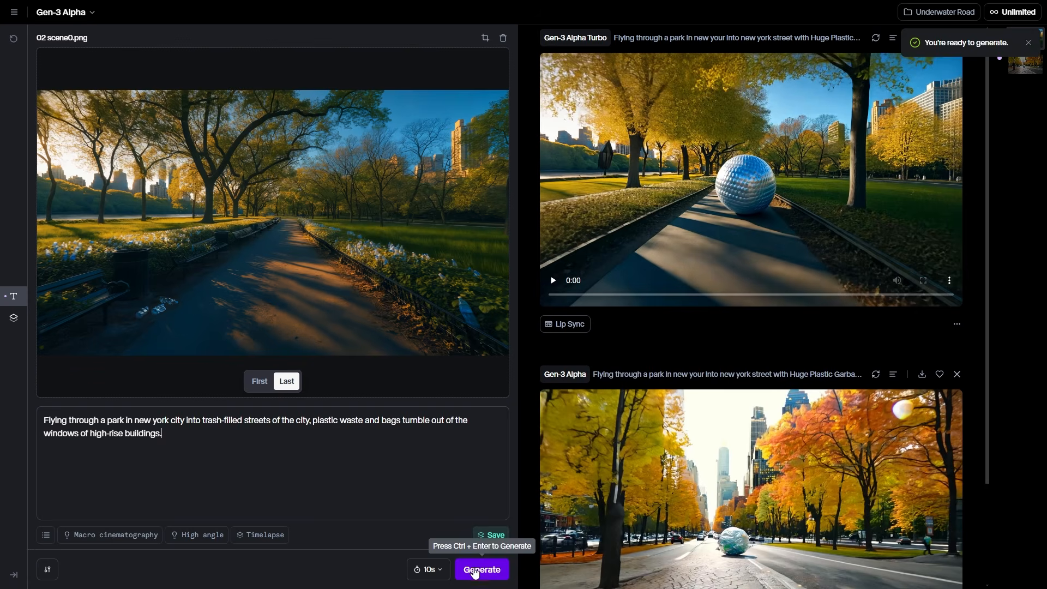
Review the generated clips of flying through a New York park into trash-filled city streets
{"action": "scroll", "coordinate": [608, 374], "scroll_direction": "down", "scroll_amount": 4}
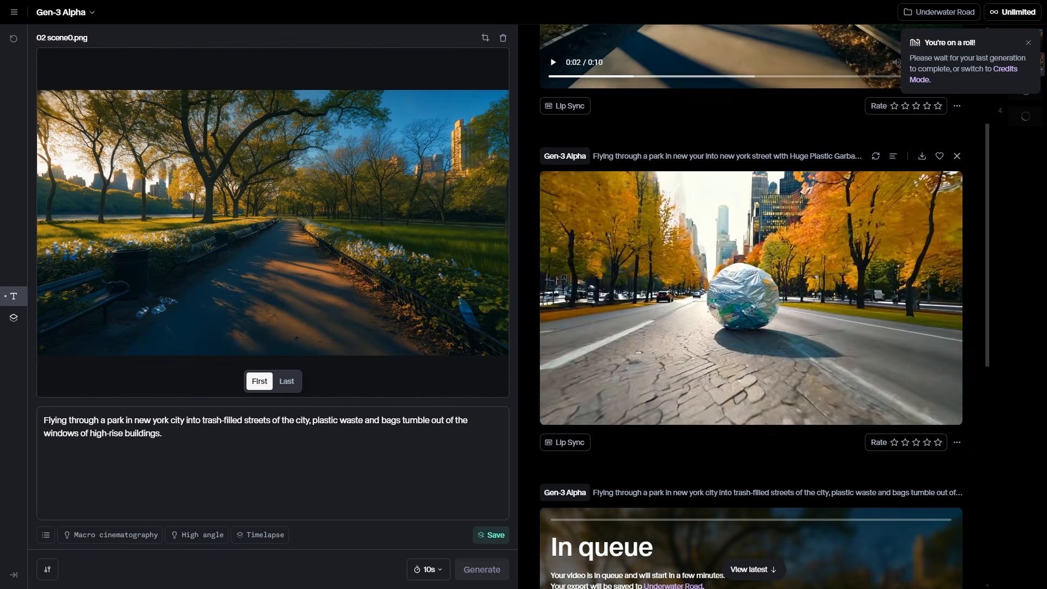
{"action": "scroll", "coordinate": [608, 404], "scroll_direction": "down", "scroll_amount": 9}
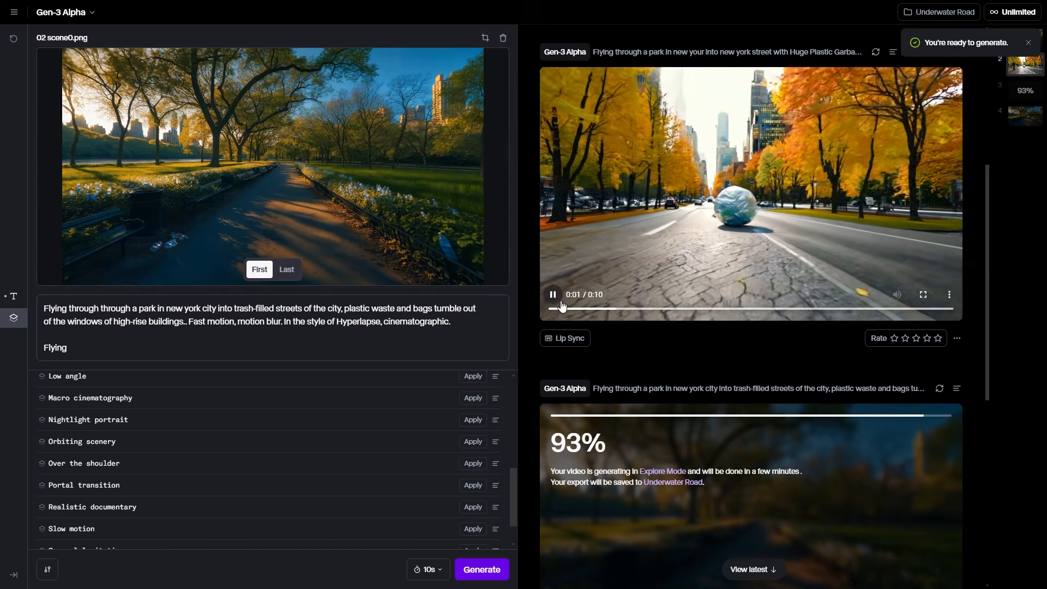
{"action": "scroll", "coordinate": [664, 503], "scroll_direction": "down", "scroll_amount": 8}
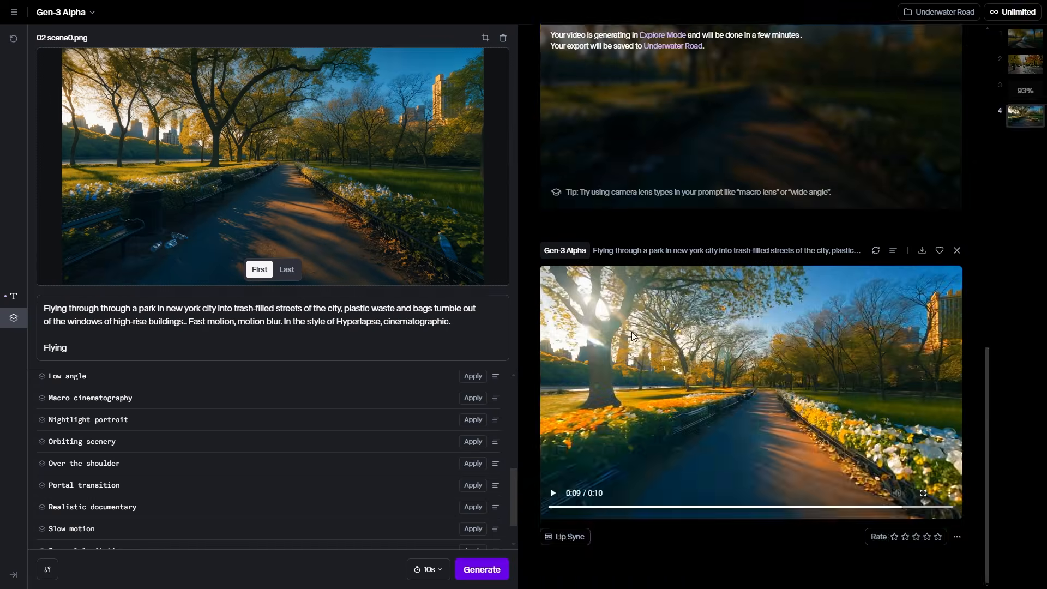
Generate another clip from the New York park prompt and play a result full screen
{"action": "left_click", "coordinate": [491, 577]}
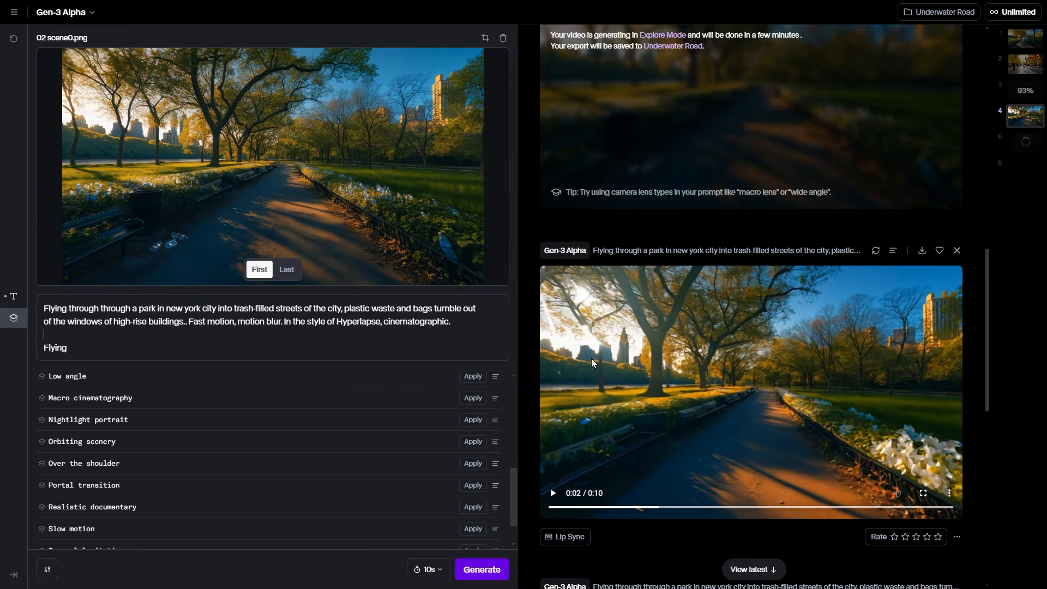
{"action": "scroll", "coordinate": [749, 408], "scroll_direction": "down", "scroll_amount": 5}
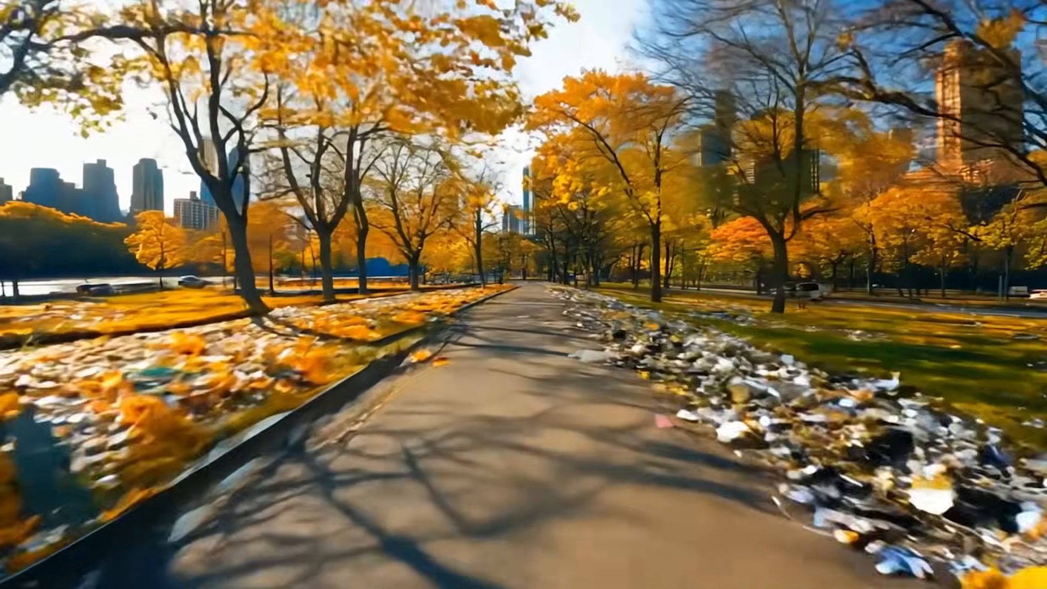
{"action": "key", "text": "Escape"}
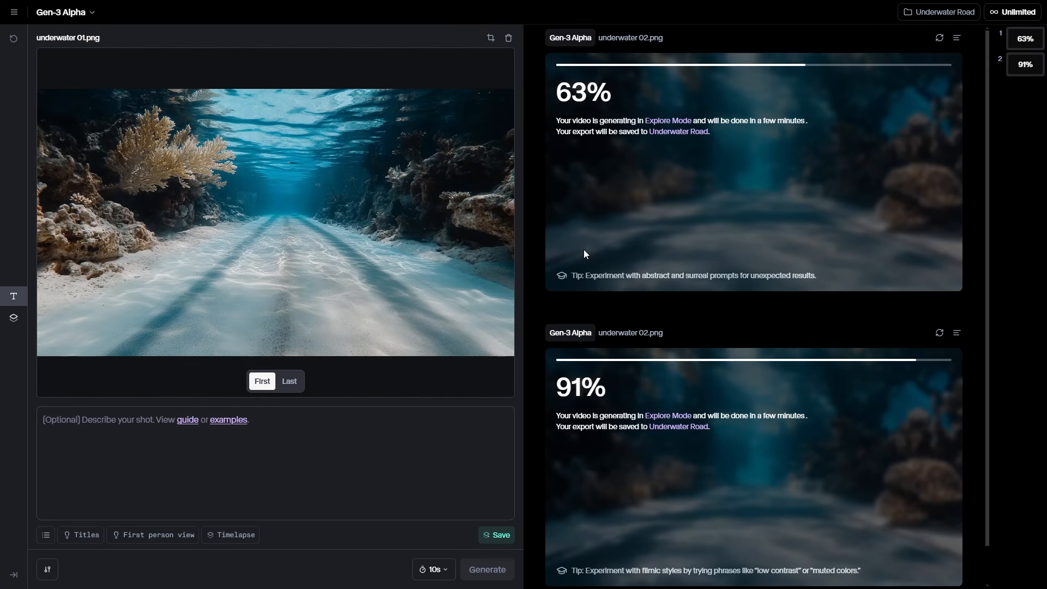
Play the generated underwater coral road clips, including the whale version, full screen
{"action": "left_click", "coordinate": [606, 480]}
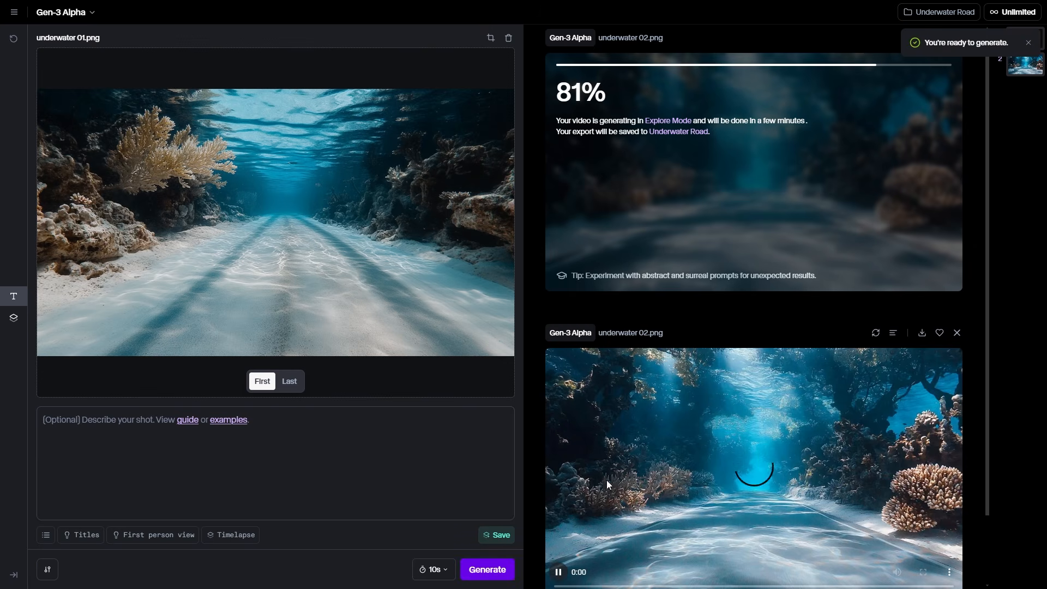
{"action": "left_click", "coordinate": [946, 570]}
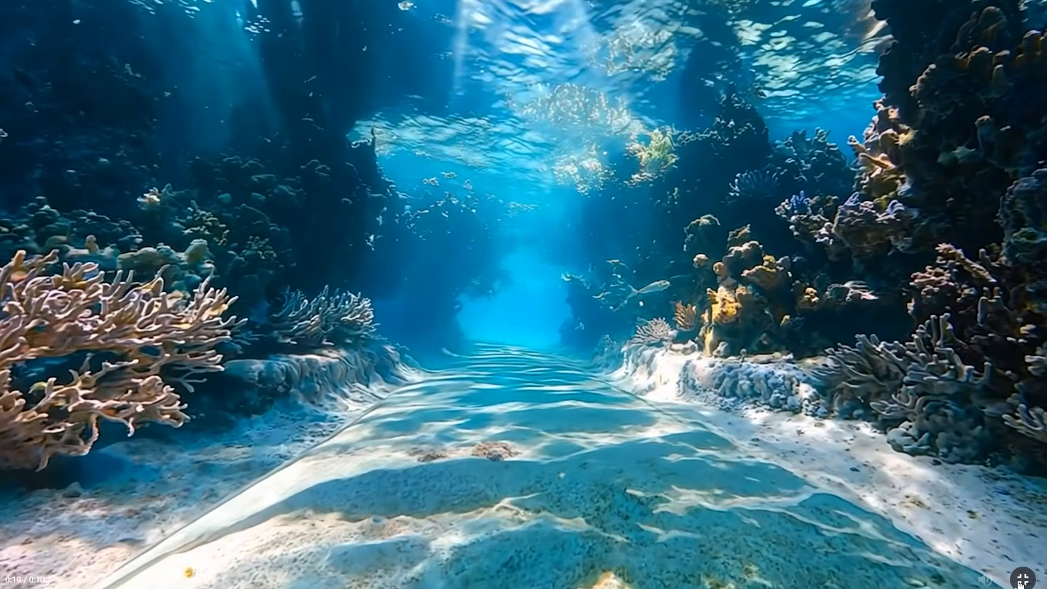
{"action": "left_click", "coordinate": [1021, 578]}
{"action": "left_click", "coordinate": [923, 328]}
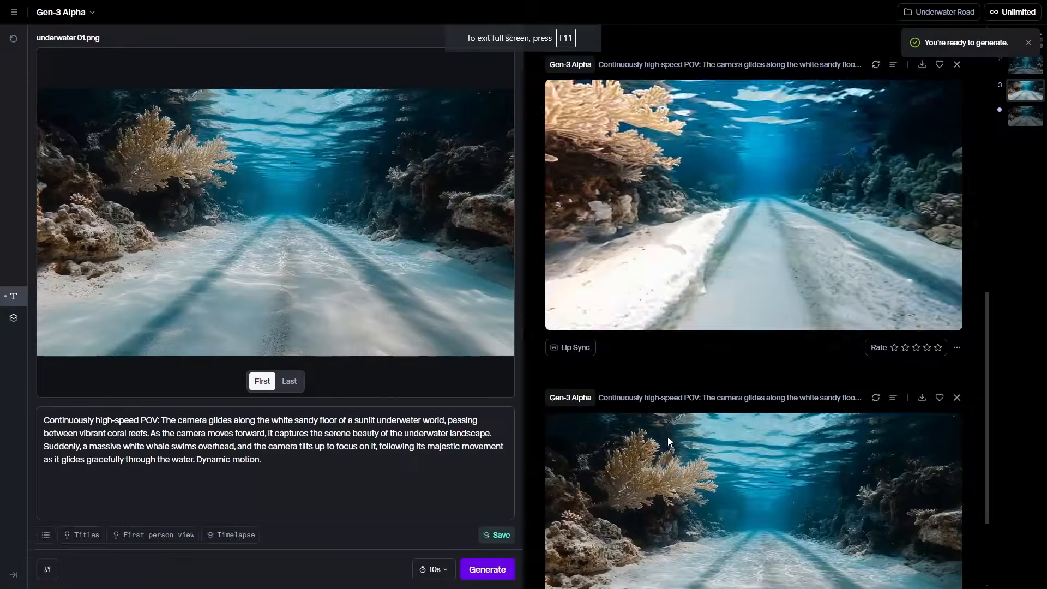
{"action": "scroll", "coordinate": [668, 436], "scroll_direction": "down", "scroll_amount": 3}
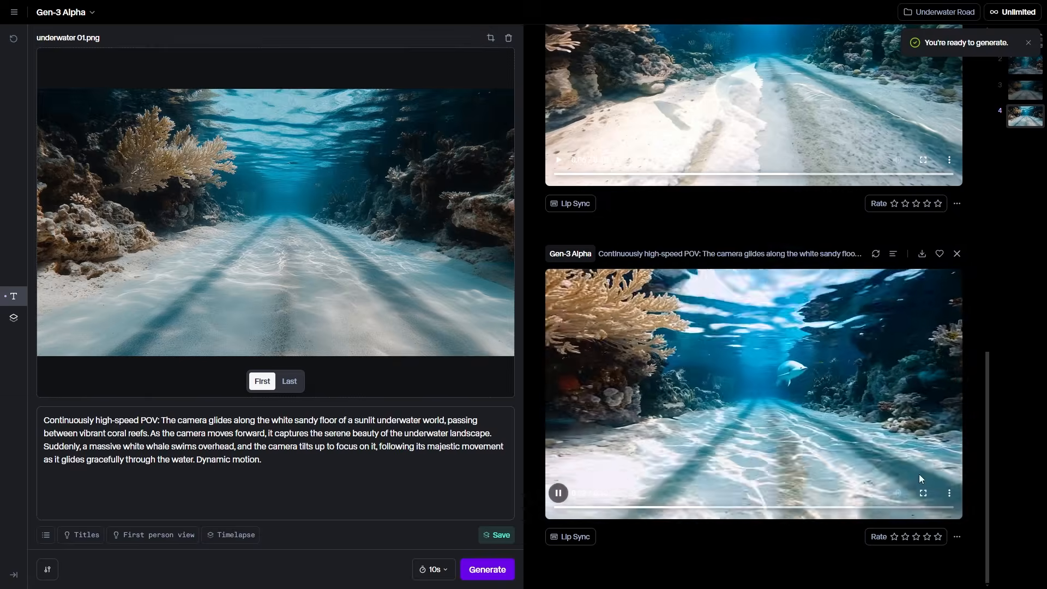
{"action": "left_click", "coordinate": [922, 495]}
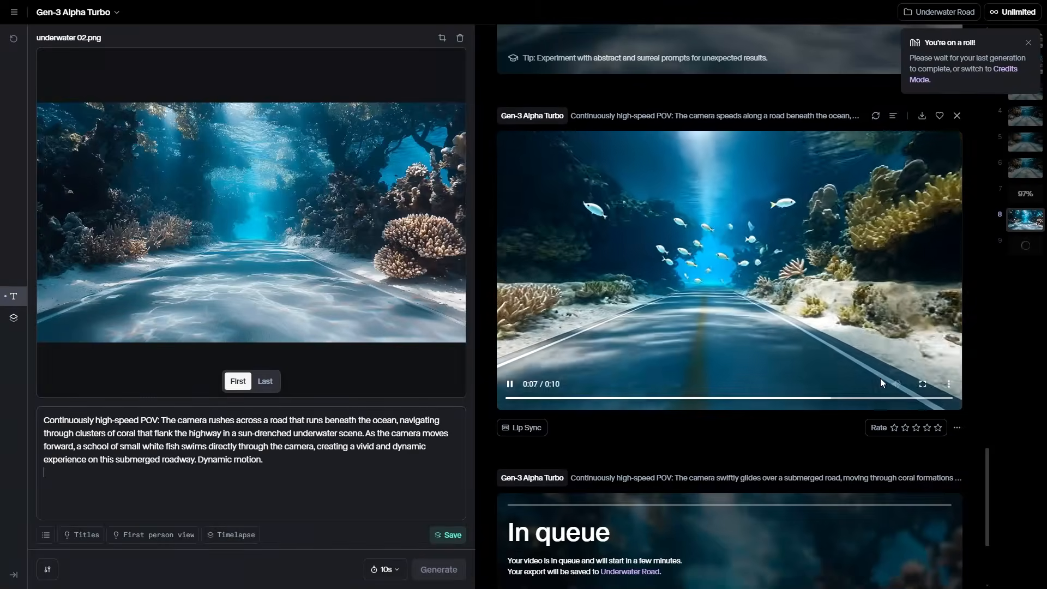
Play the clips of the fish on the submerged road and the flight through the icy canyon into the underwater world
{"action": "double_click", "coordinate": [881, 378]}
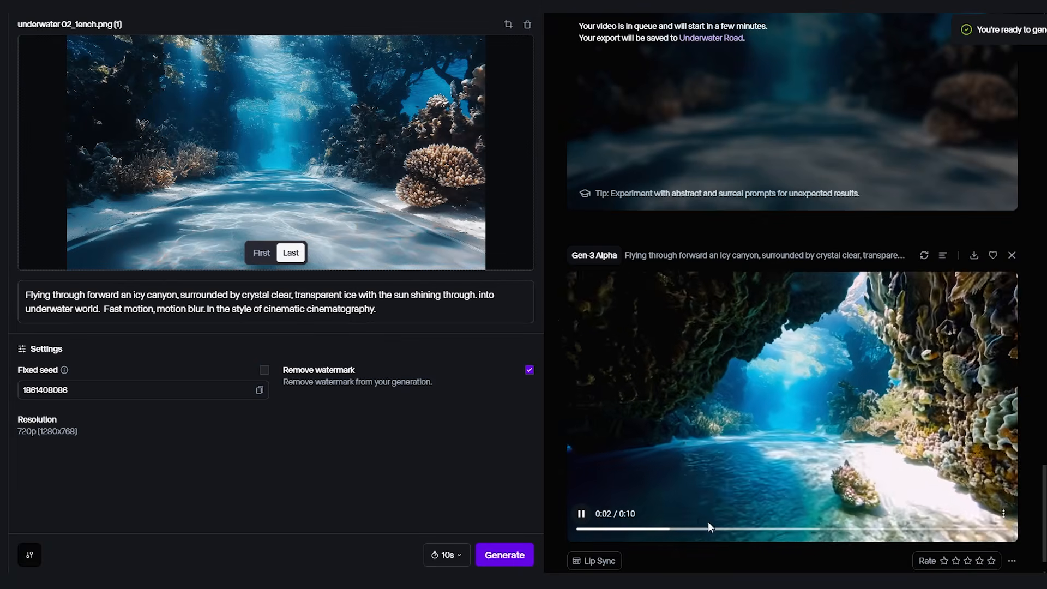
{"action": "double_click", "coordinate": [658, 444]}
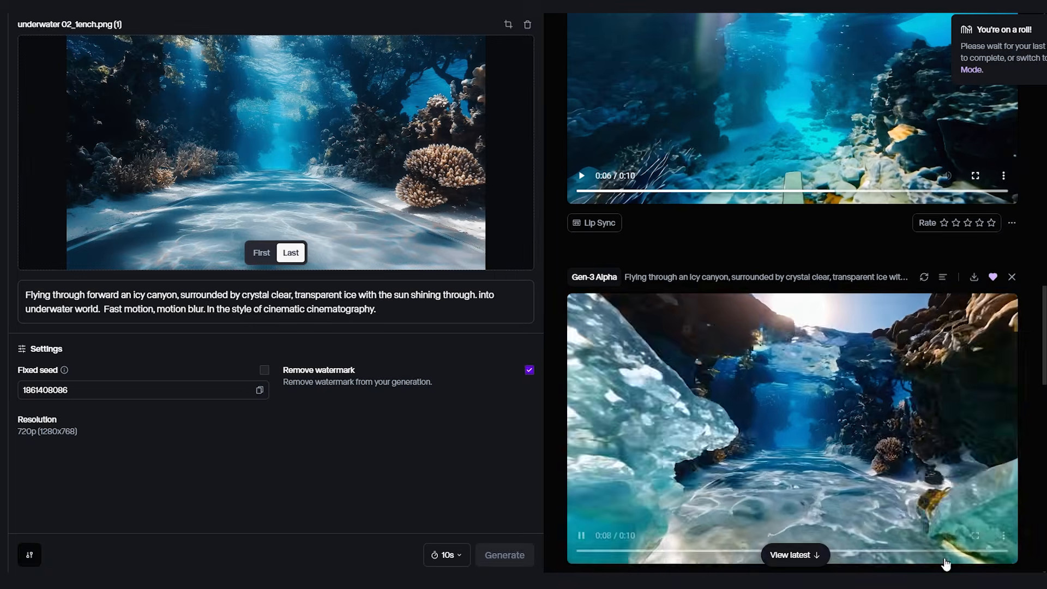
{"action": "left_click", "coordinate": [975, 536]}
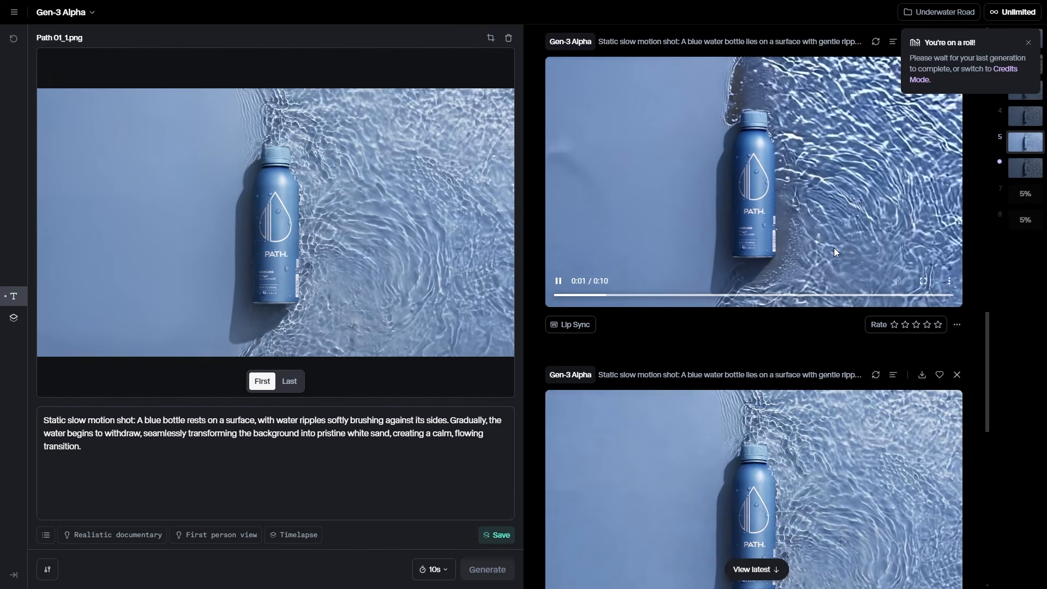
Review the generated clips of the PATH bottle with receding water and of the woman forming from white sand
{"action": "left_click", "coordinate": [922, 280]}
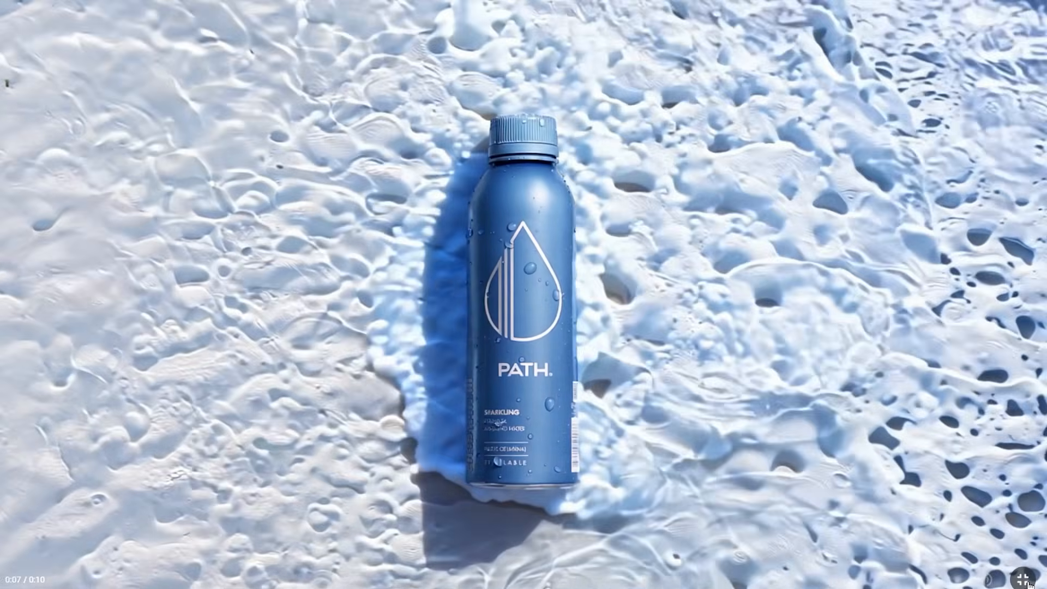
{"action": "left_click", "coordinate": [1026, 581]}
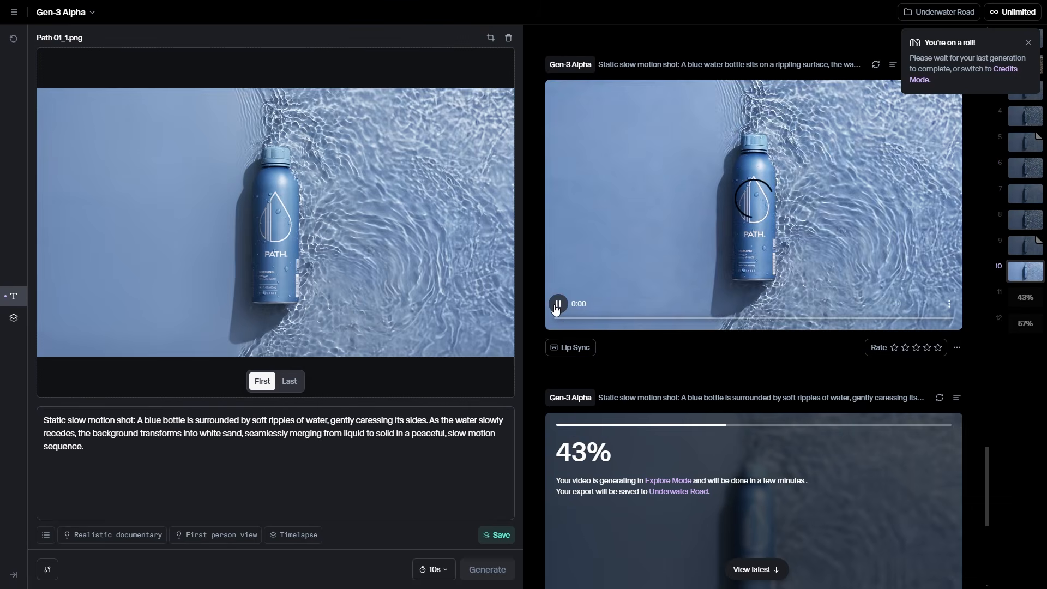
{"action": "scroll", "coordinate": [806, 426], "scroll_direction": "up", "scroll_amount": 2}
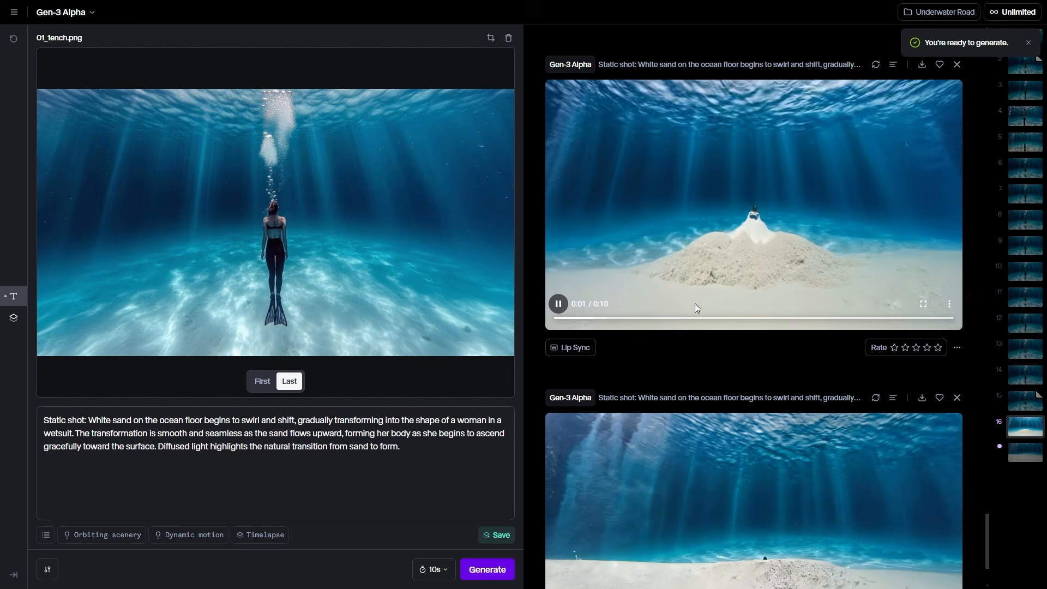
{"action": "scroll", "coordinate": [695, 304], "scroll_direction": "down", "scroll_amount": 3}
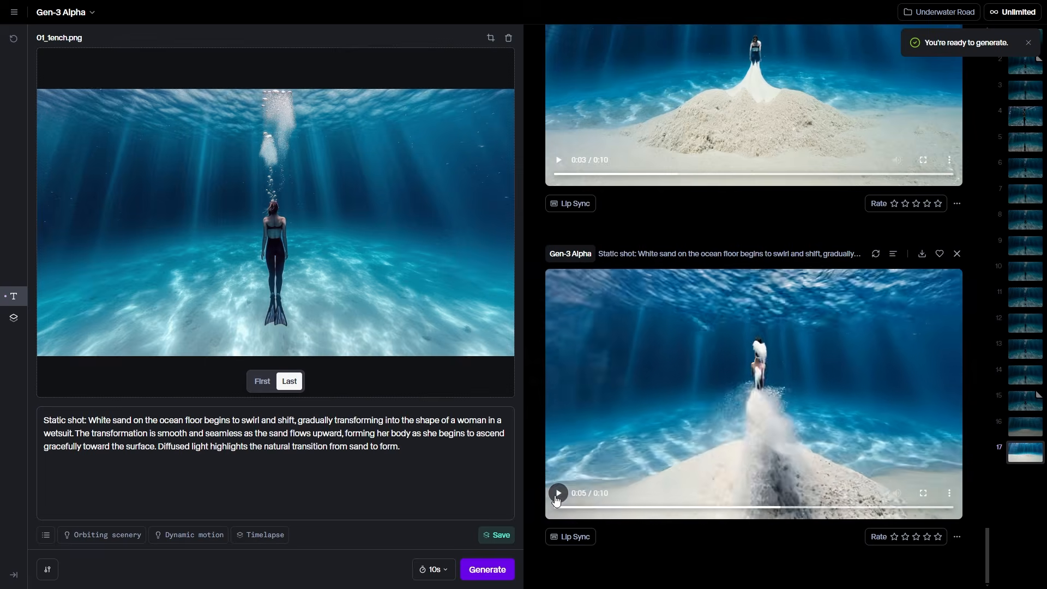
{"action": "left_click", "coordinate": [923, 493]}
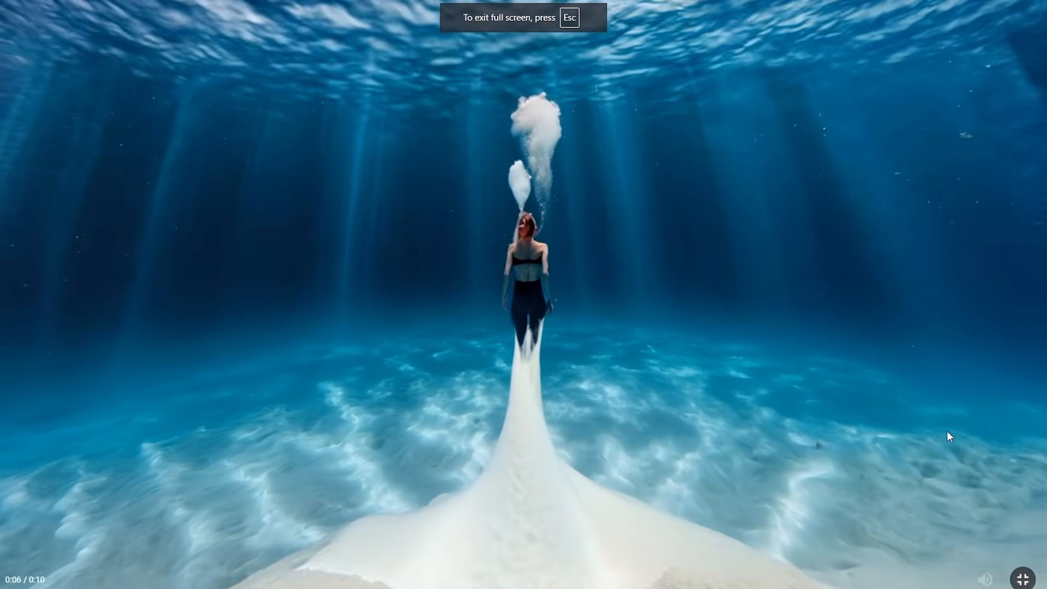
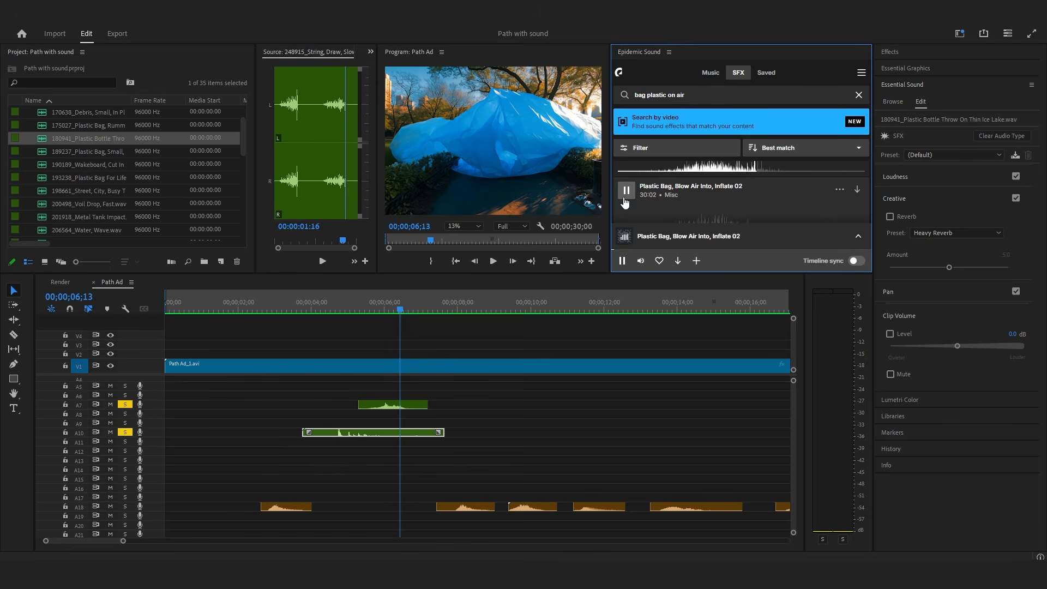
Switch to Premiere Pro and audition the Epidemic Sound effects found for "bag plastic on air"
{"action": "scroll", "coordinate": [624, 199], "scroll_direction": "down", "scroll_amount": 1}
{"action": "left_click", "coordinate": [623, 198]}
{"action": "scroll", "coordinate": [623, 199], "scroll_direction": "down", "scroll_amount": 1}
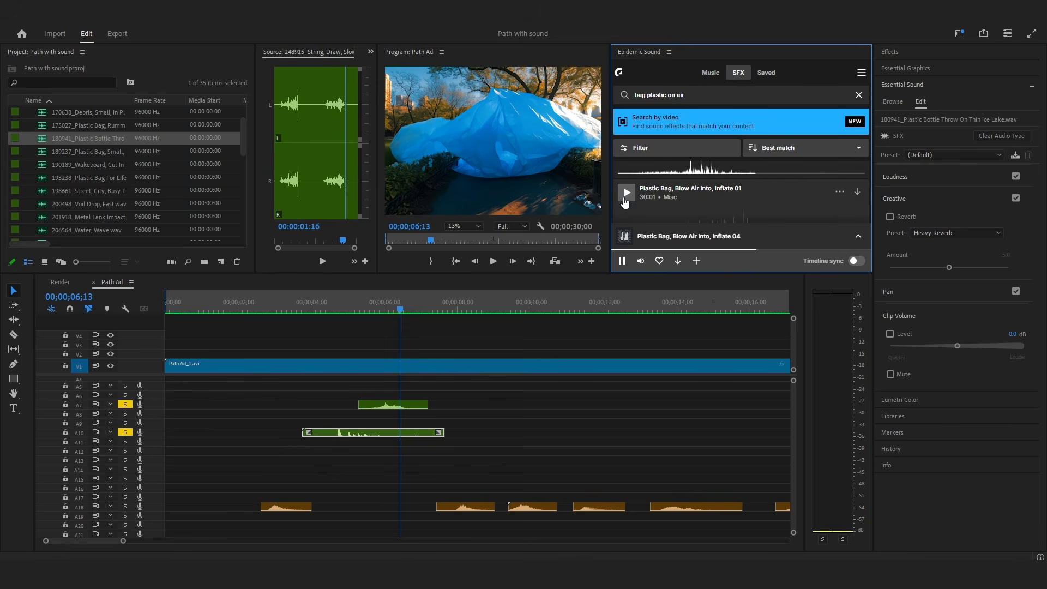
{"action": "left_click", "coordinate": [625, 199]}
{"action": "scroll", "coordinate": [625, 201], "scroll_direction": "down", "scroll_amount": 1}
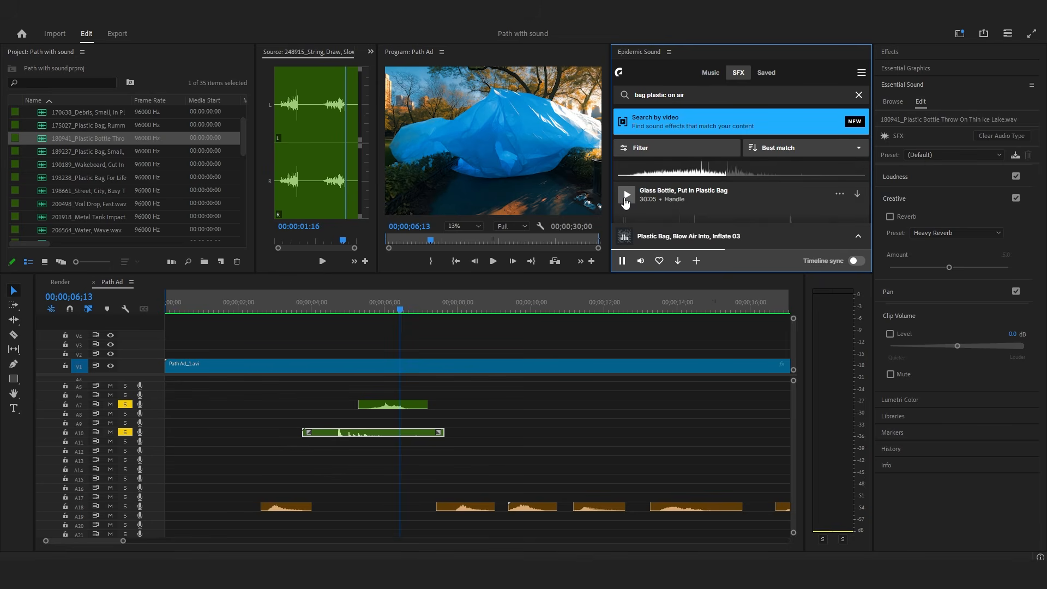
{"action": "left_click", "coordinate": [626, 197]}
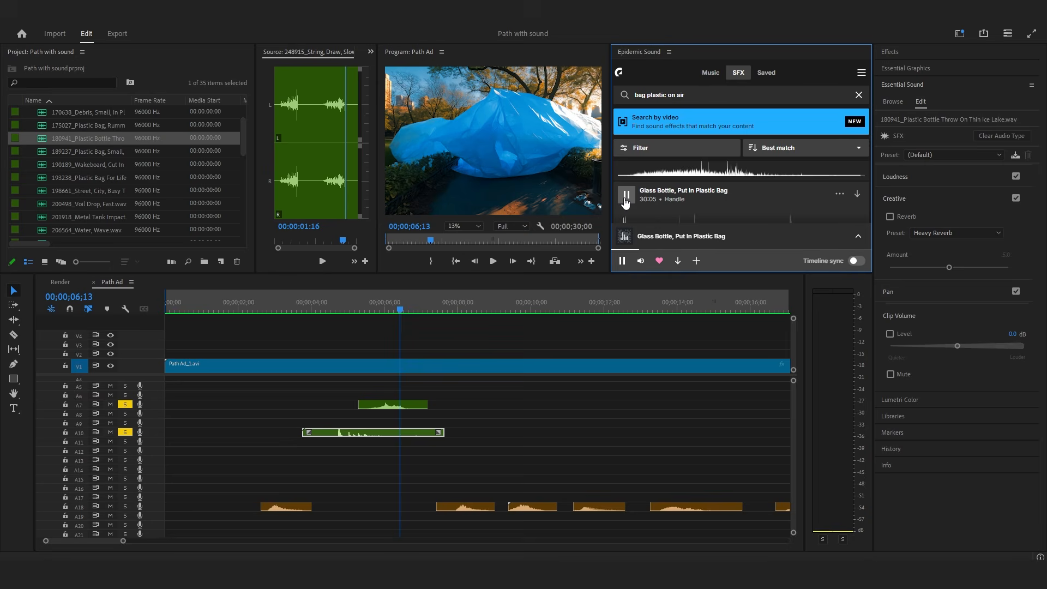
{"action": "scroll", "coordinate": [626, 200], "scroll_direction": "down", "scroll_amount": 1}
{"action": "left_click", "coordinate": [626, 197]}
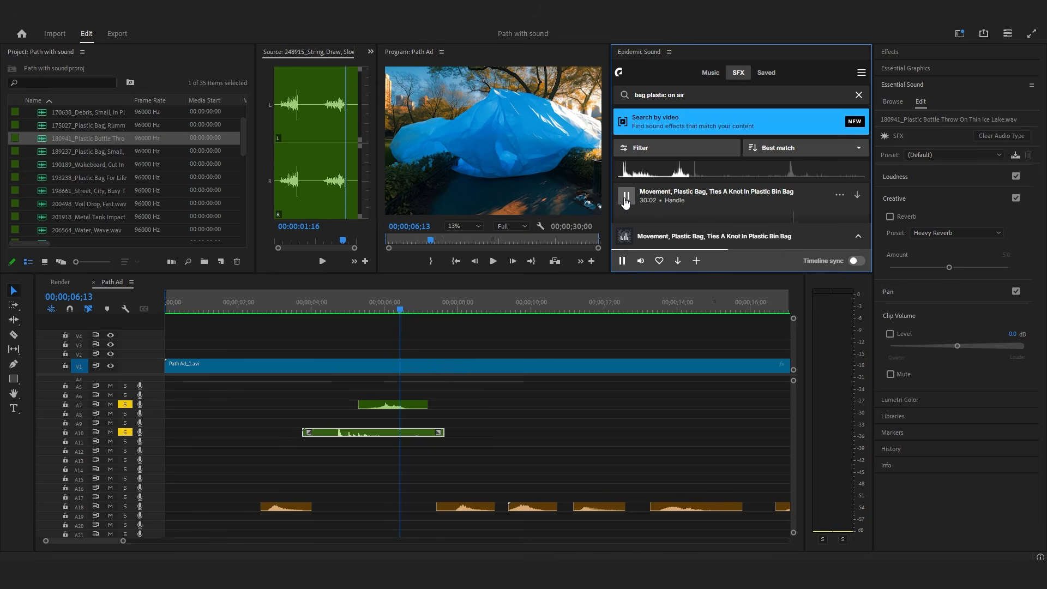
{"action": "left_click", "coordinate": [626, 197]}
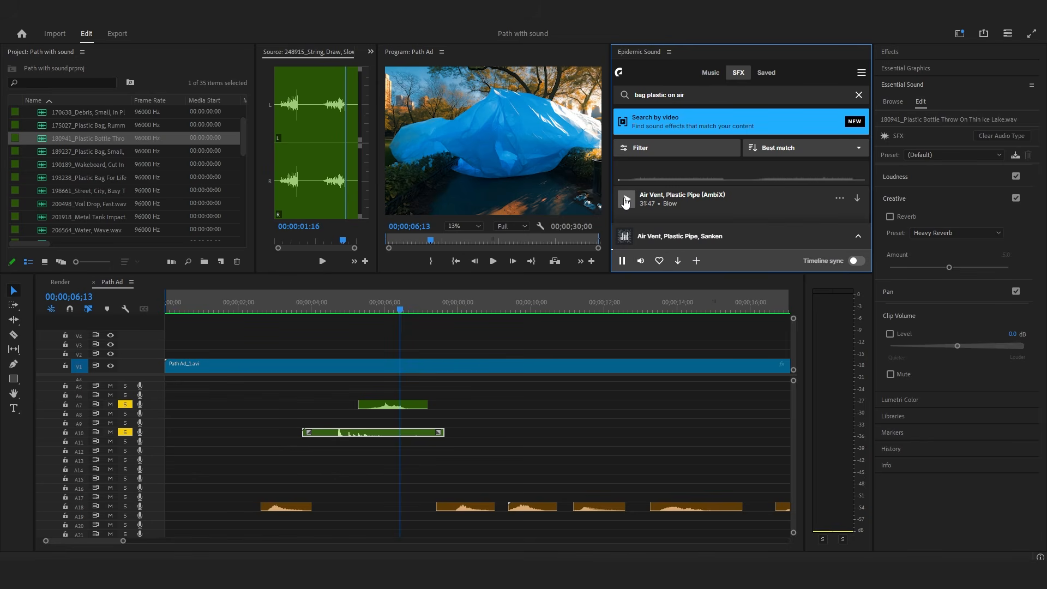
{"action": "scroll", "coordinate": [626, 202], "scroll_direction": "down", "scroll_amount": 1}
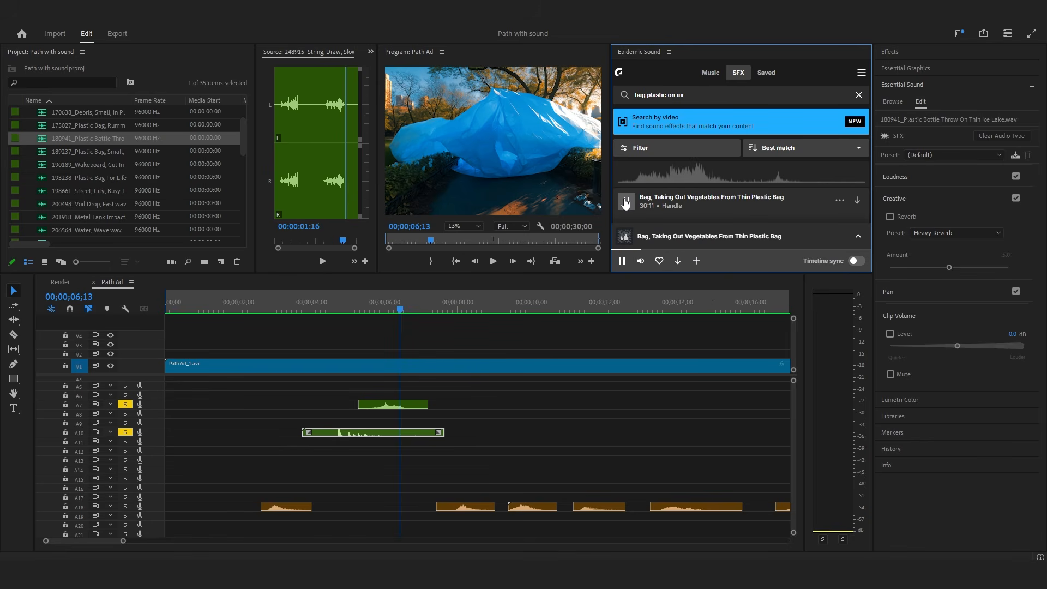
{"action": "scroll", "coordinate": [625, 203], "scroll_direction": "down", "scroll_amount": 1}
{"action": "scroll", "coordinate": [626, 203], "scroll_direction": "up", "scroll_amount": 1}
Import "Bag, Taking Out Vegetables From Thin Plastic Bag" to the timeline at the playhead and move the clip to track A6
{"action": "left_click", "coordinate": [840, 200]}
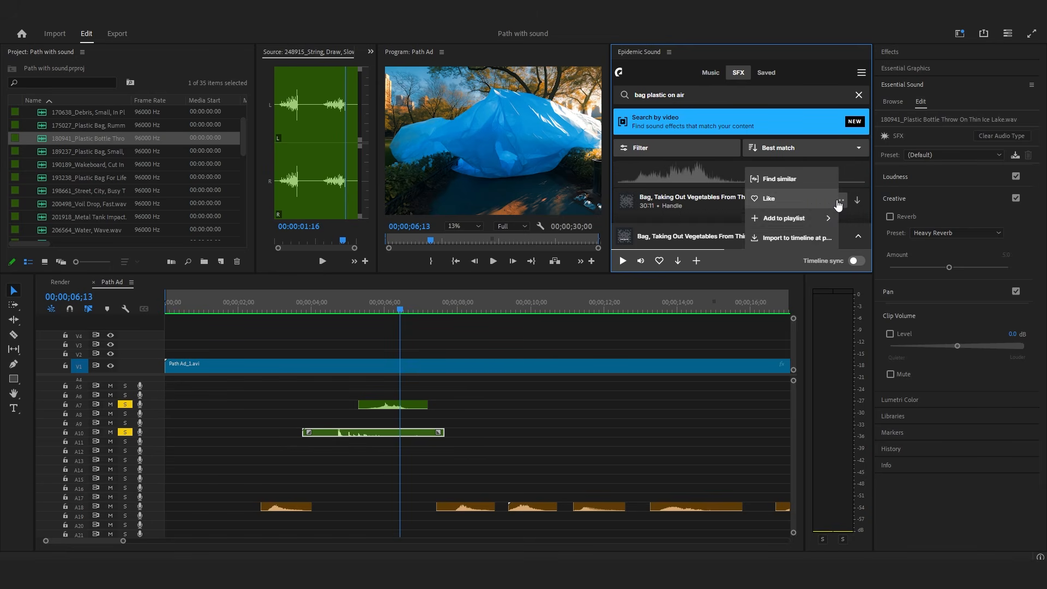
{"action": "mouse_move", "coordinate": [821, 220]}
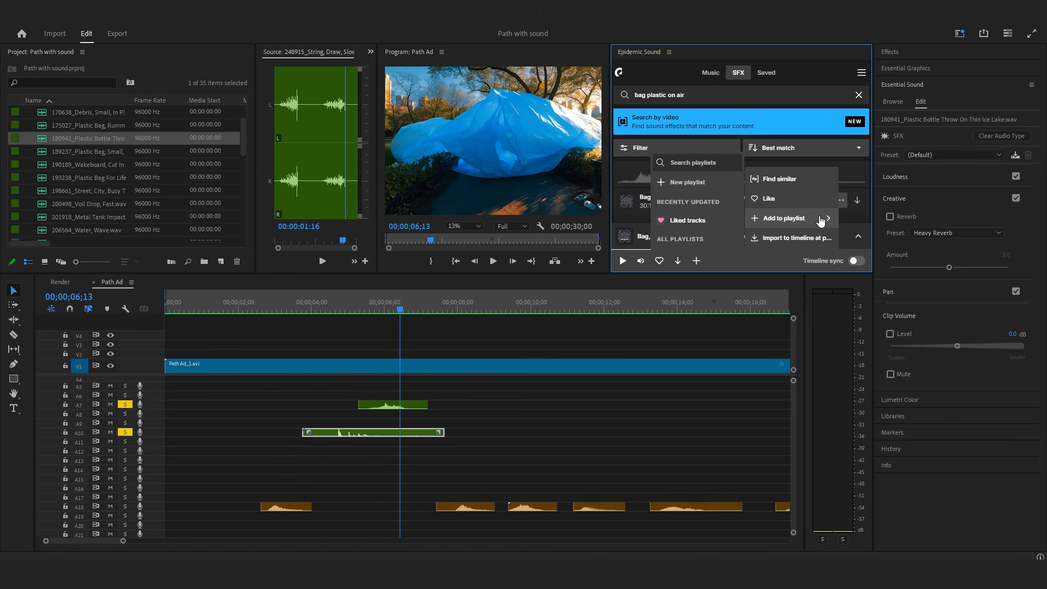
{"action": "left_click", "coordinate": [800, 240]}
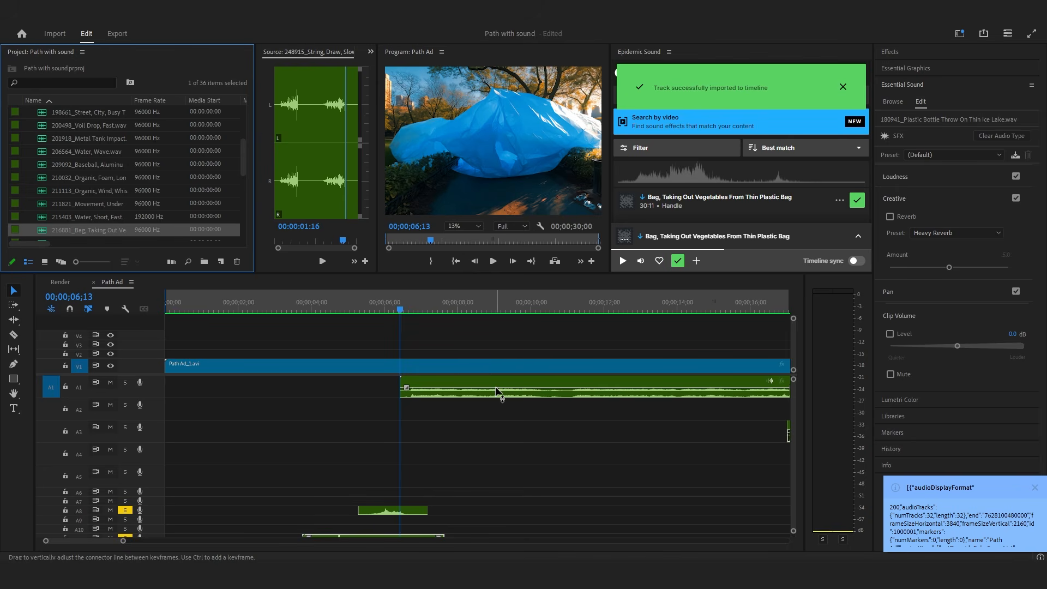
{"action": "left_click", "coordinate": [494, 390]}
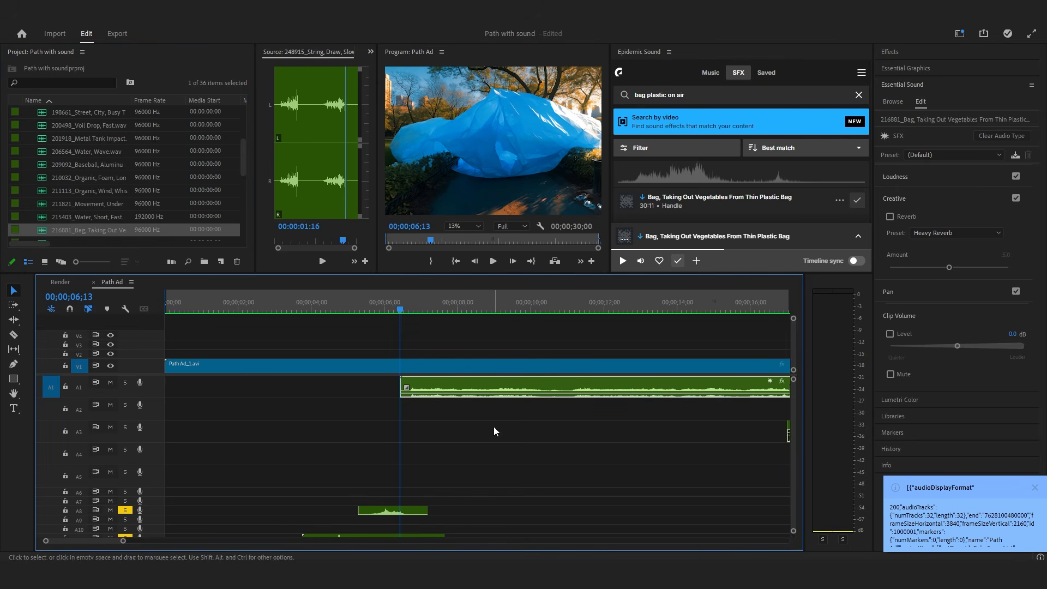
{"action": "left_click_drag", "start_coordinate": [489, 390], "coordinate": [485, 498]}
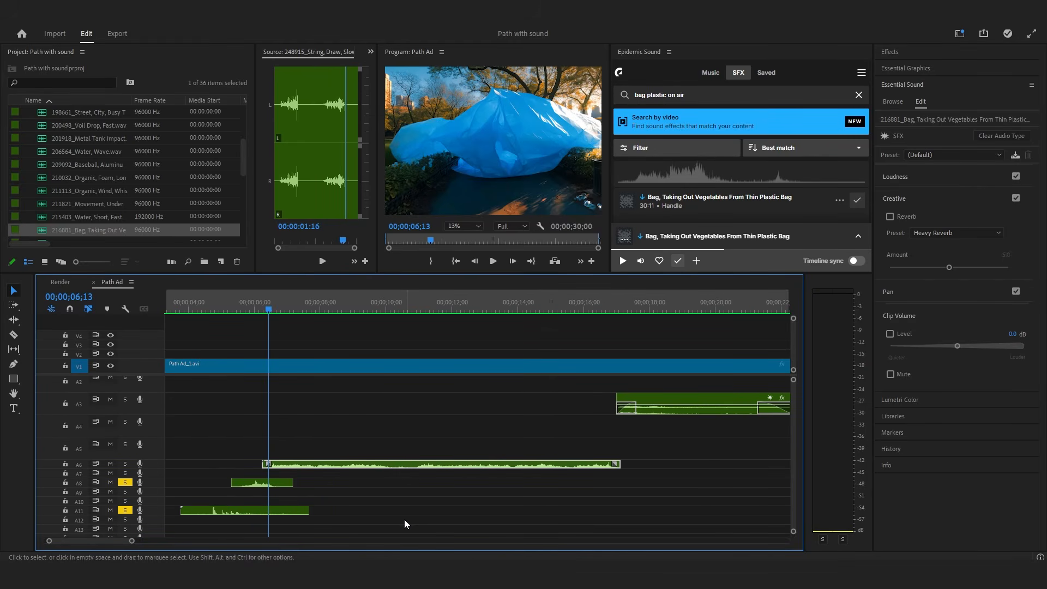
Solo track A6, add a fade-in of about one second to the plastic bag clip and play it back
{"action": "key", "text": "space"}
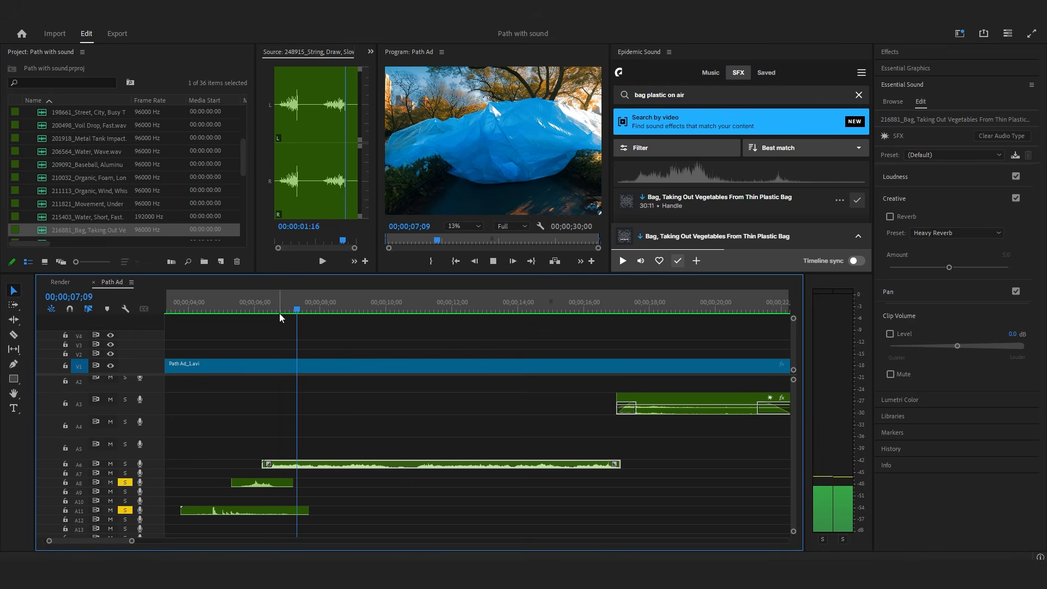
{"action": "key", "text": "space"}
{"action": "left_click", "coordinate": [125, 464]}
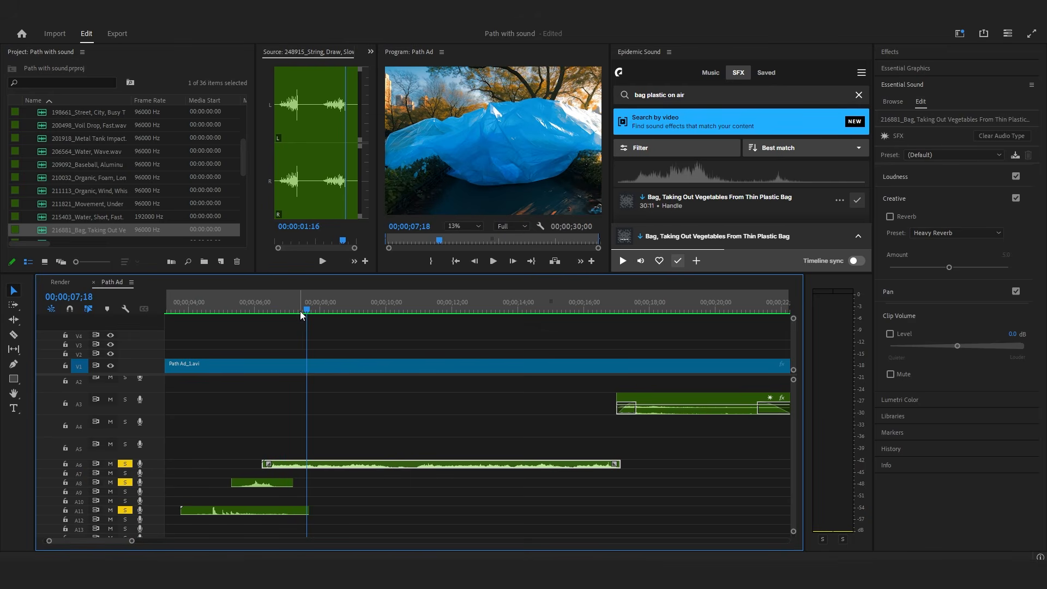
{"action": "left_click_drag", "start_coordinate": [268, 465], "coordinate": [298, 469]}
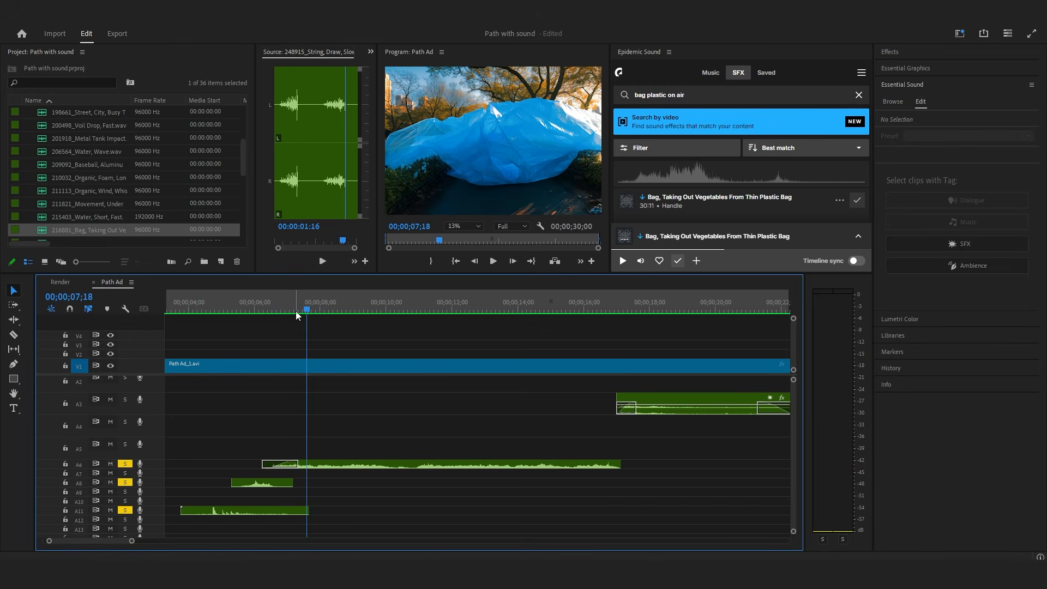
{"action": "left_click_drag", "start_coordinate": [296, 310], "coordinate": [224, 309]}
{"action": "key", "text": "space"}
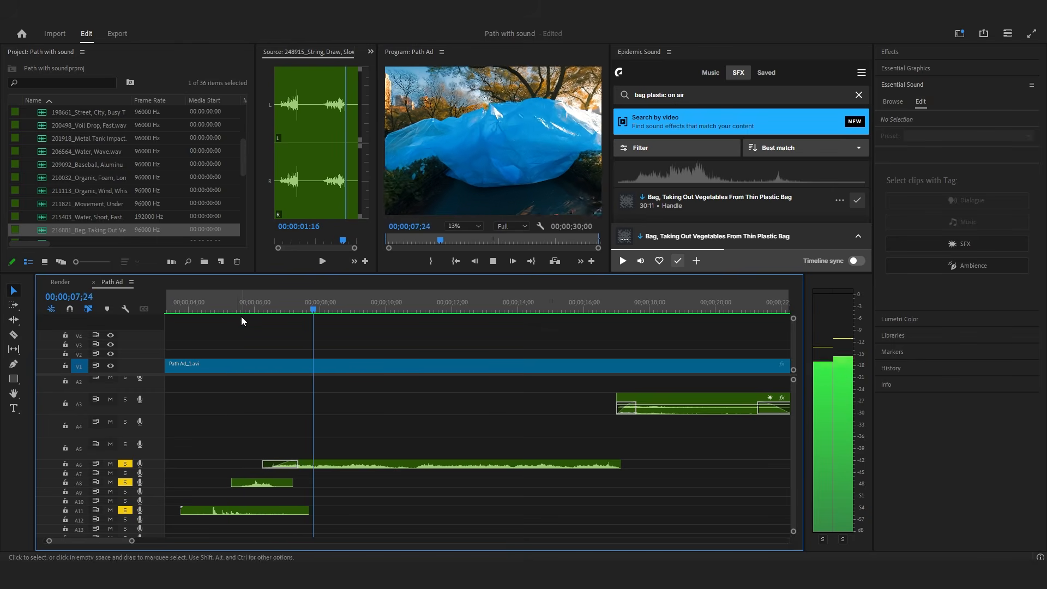
Lengthen the plastic bag clip's fade-in to about two seconds and listen to the transition
{"action": "left_click_drag", "start_coordinate": [298, 464], "coordinate": [333, 478]}
{"action": "key", "text": "space"}
{"action": "key", "text": "space"}
{"action": "left_click", "coordinate": [260, 307]}
{"action": "key", "text": "space"}
{"action": "key", "text": "space"}
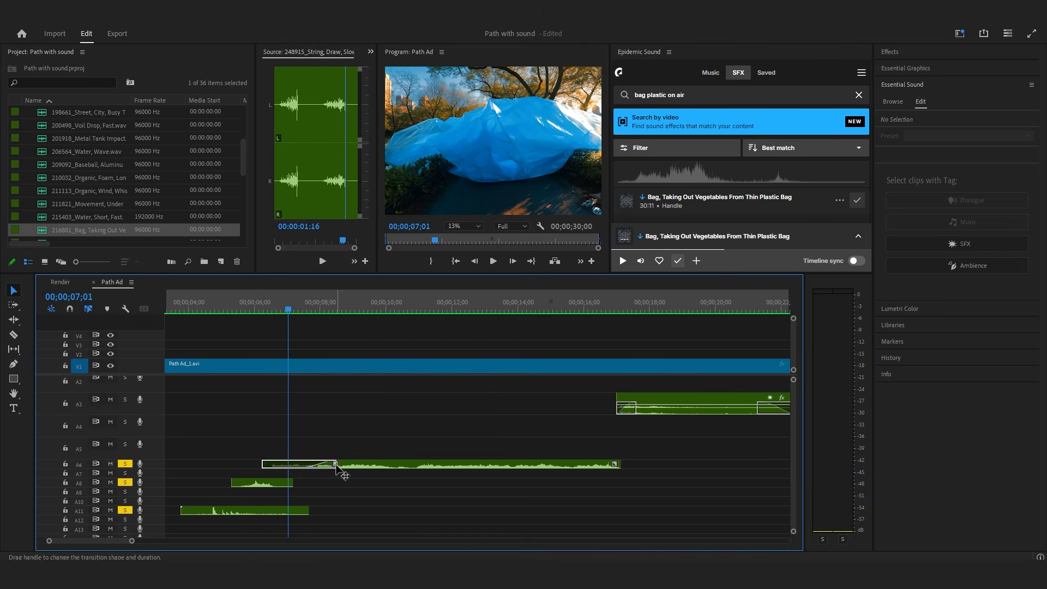
Set the plastic bag clip's volume level to -12.5 dB and play the section back to check the balance
{"action": "left_click", "coordinate": [339, 467]}
{"action": "left_click_drag", "start_coordinate": [957, 345], "coordinate": [933, 346]}
{"action": "key", "text": "space"}
{"action": "left_click", "coordinate": [267, 302]}
{"action": "key", "text": "space"}
{"action": "left_click", "coordinate": [252, 307]}
{"action": "key", "text": "space"}
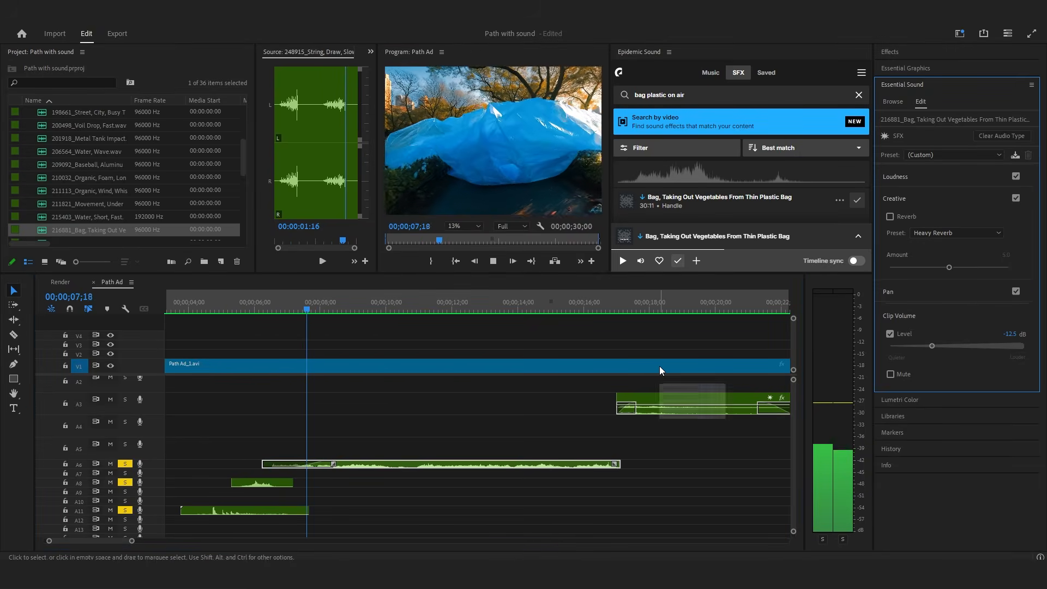
{"action": "key", "text": "space"}
{"action": "left_click", "coordinate": [252, 308]}
{"action": "key", "text": "space"}
{"action": "key", "text": "space"}
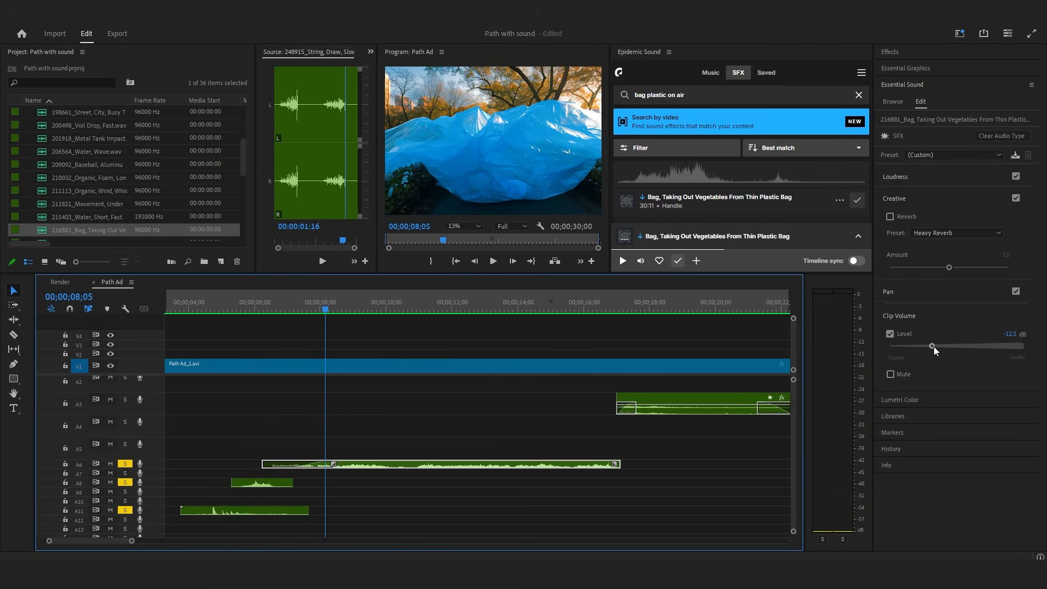
Set the plastic bag clip's level to -10.7 dB and shift the clip on track A6 about 0.3 seconds earlier
{"action": "left_click_drag", "start_coordinate": [932, 346], "coordinate": [936, 345]}
{"action": "left_click", "coordinate": [258, 308]}
{"action": "key", "text": "space"}
{"action": "key", "text": "space"}
{"action": "left_click_drag", "start_coordinate": [373, 464], "coordinate": [363, 464]}
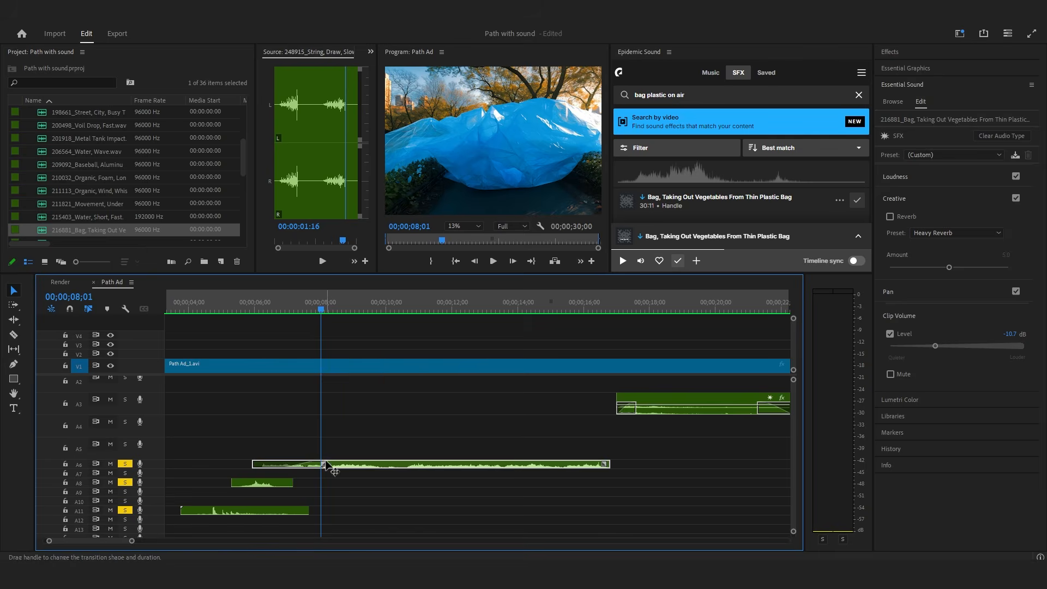
Play back the blue plastic bag scene several times to check the shifted clip's timing and fade-in
{"action": "left_click", "coordinate": [323, 464]}
{"action": "left_click", "coordinate": [266, 310]}
{"action": "key", "text": "space"}
{"action": "left_click", "coordinate": [267, 310]}
{"action": "key", "text": "space"}
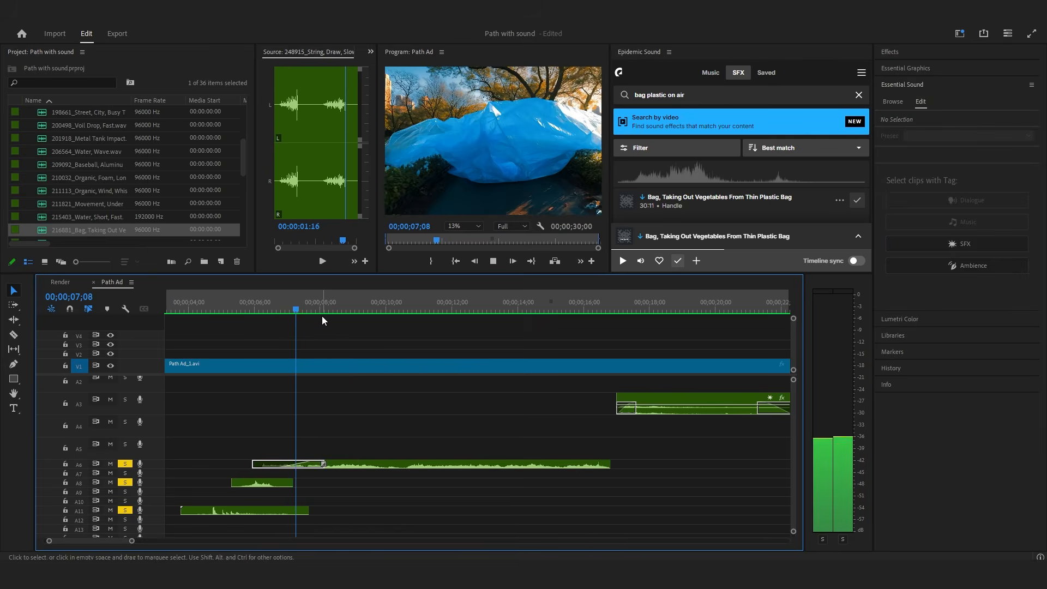
{"action": "key", "text": "space"}
{"action": "left_click", "coordinate": [303, 305]}
{"action": "key", "text": "space"}
{"action": "key", "text": "space"}
Cut the plastic bag clip on track A6 near 8.5 seconds and delete the remaining part
{"action": "key", "text": "c"}
{"action": "left_click", "coordinate": [337, 464]}
{"action": "key", "text": "v"}
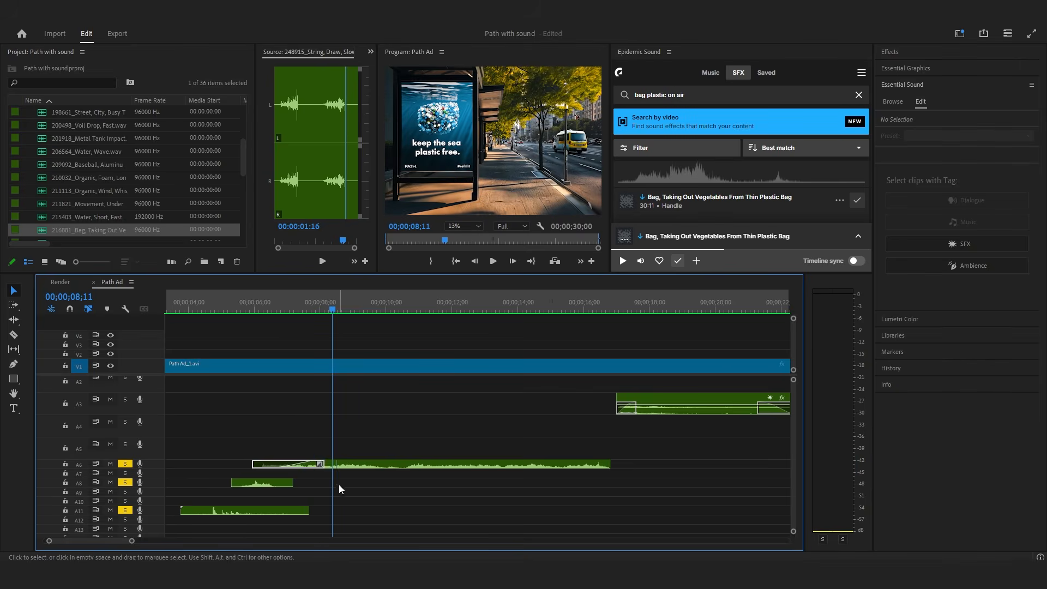
{"action": "key", "text": "="}
{"action": "key", "text": "="}
{"action": "left_click", "coordinate": [432, 464]}
{"action": "key", "text": "Delete"}
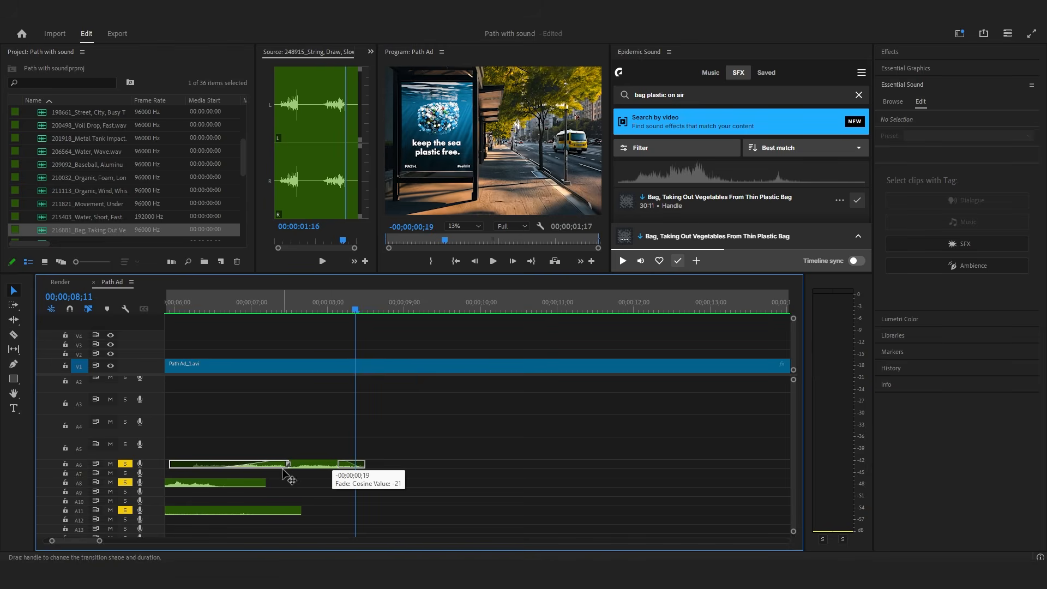
Shorten the plastic bag clip's fade-in by 19 frames and play back the bag scene
{"action": "left_click_drag", "start_coordinate": [283, 470], "coordinate": [283, 464]}
{"action": "left_click_drag", "start_coordinate": [229, 309], "coordinate": [347, 326]}
{"action": "key", "text": "space"}
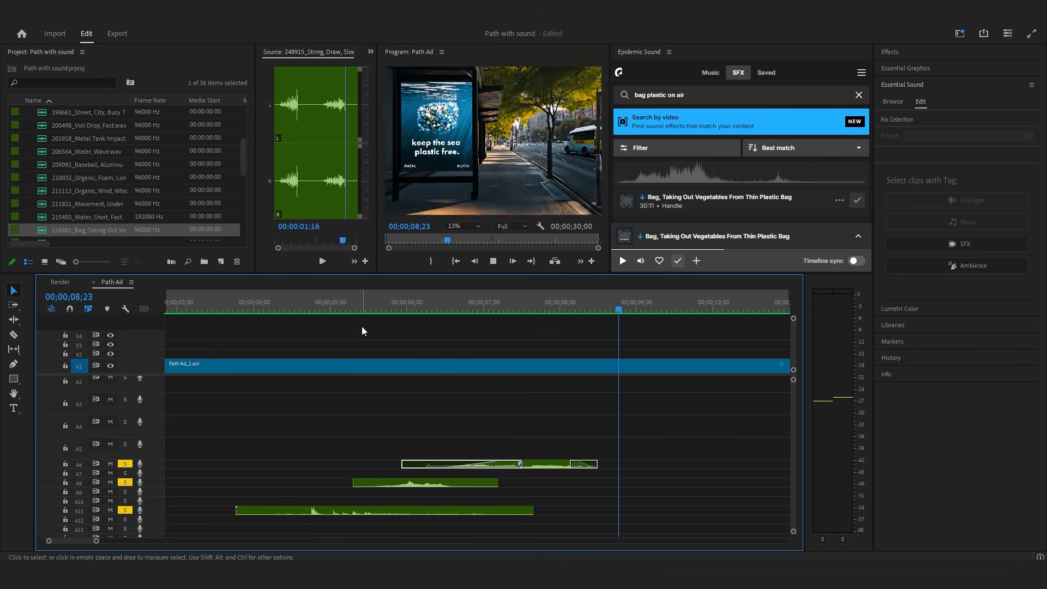
{"action": "key", "text": "space"}
Audition more plastic bag effects and place "Plastic Bag, Small, Handling" on track A5 slightly after the A6 bag clip's start
{"action": "scroll", "coordinate": [695, 206], "scroll_direction": "down", "scroll_amount": 1}
{"action": "left_click", "coordinate": [628, 206]}
{"action": "scroll", "coordinate": [626, 207], "scroll_direction": "down", "scroll_amount": 1}
{"action": "left_click", "coordinate": [626, 207]}
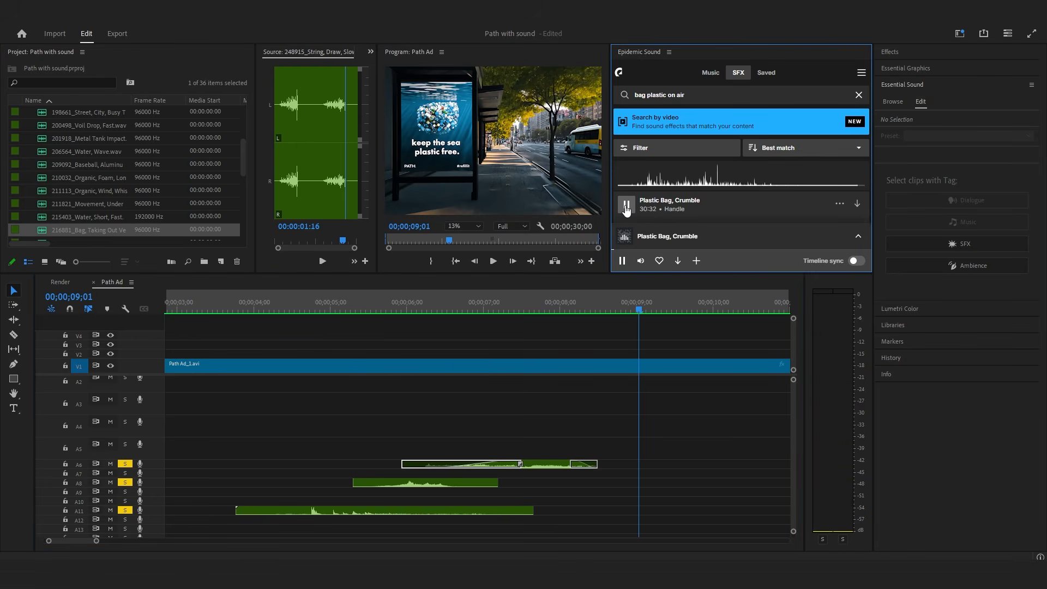
{"action": "scroll", "coordinate": [626, 207], "scroll_direction": "down", "scroll_amount": 1}
{"action": "left_click", "coordinate": [626, 207]}
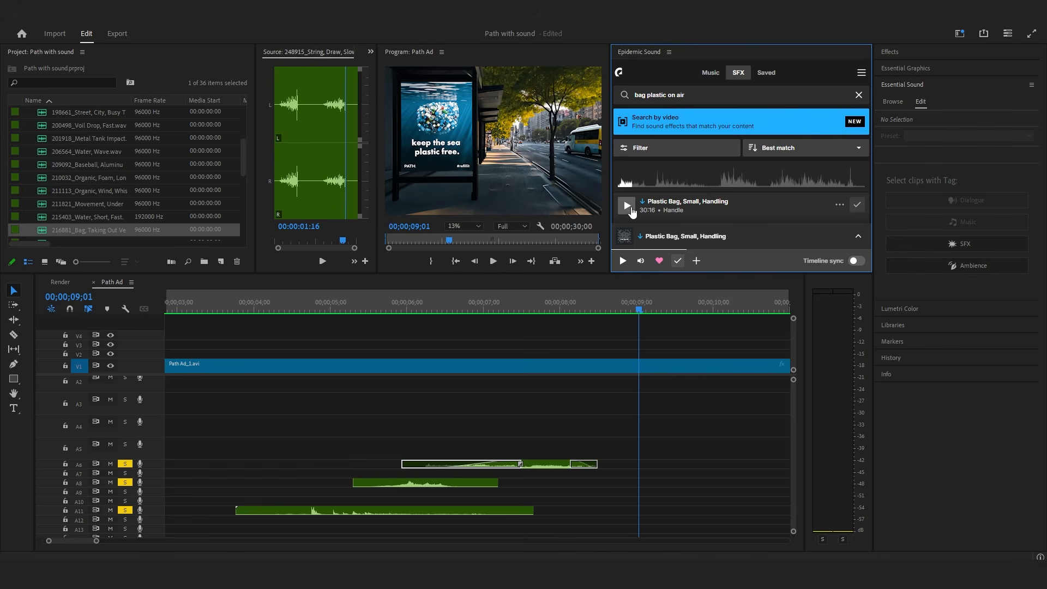
{"action": "left_click_drag", "start_coordinate": [710, 205], "coordinate": [431, 449]}
Solo track A5 and play the bag scene to hear both plastic layers together
{"action": "left_click", "coordinate": [406, 306]}
{"action": "key", "text": "space"}
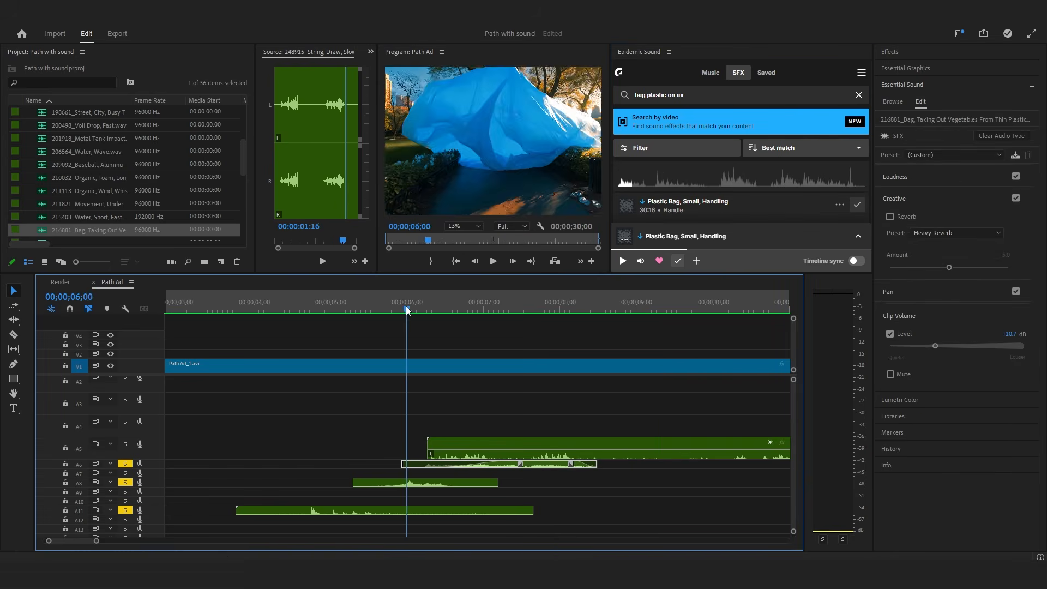
{"action": "left_click", "coordinate": [125, 444]}
{"action": "left_click", "coordinate": [405, 306]}
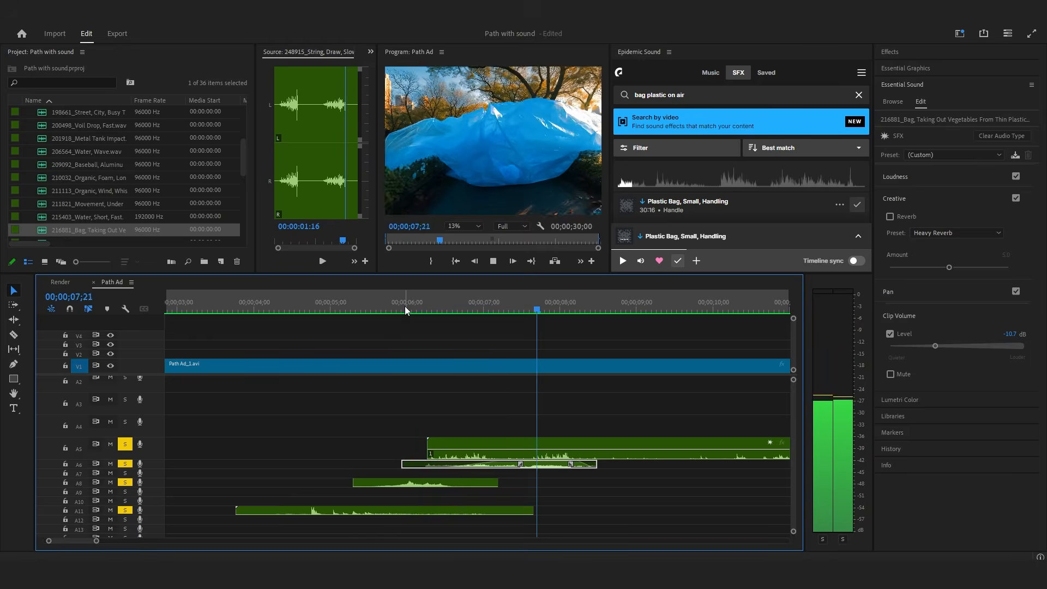
{"action": "left_click", "coordinate": [537, 303]}
{"action": "key", "text": "space"}
{"action": "left_click", "coordinate": [532, 306]}
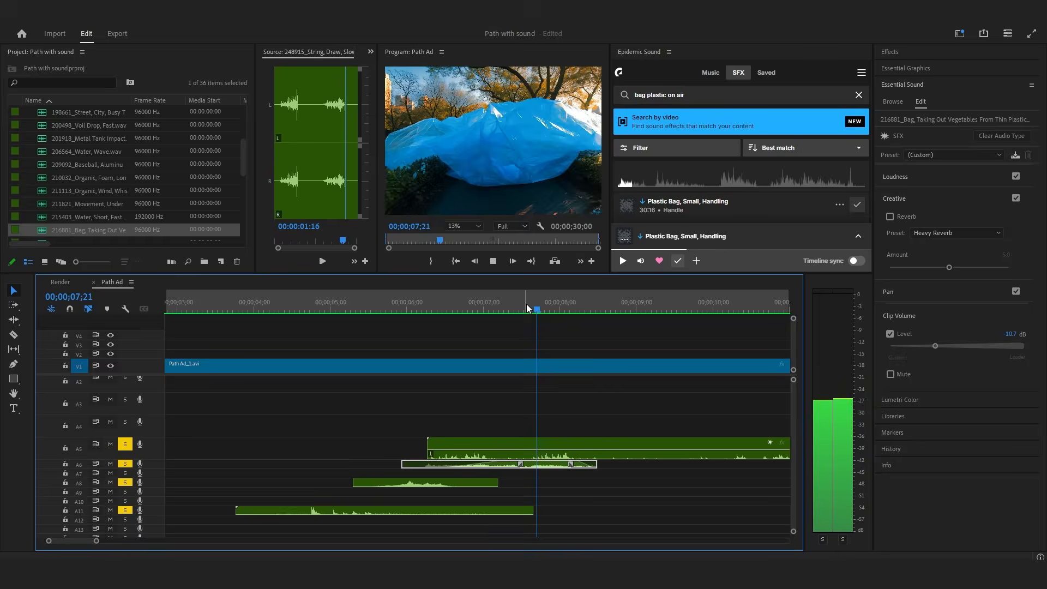
{"action": "key", "text": "space"}
Cut the "Plastic Bag, Small, Handling" clip near 8.3 seconds, delete the remainder and play back the result
{"action": "key", "text": "c"}
{"action": "left_click", "coordinate": [587, 449]}
{"action": "key", "text": "v"}
{"action": "left_click", "coordinate": [621, 444]}
{"action": "key", "text": "Delete"}
{"action": "left_click", "coordinate": [371, 306]}
{"action": "key", "text": "space"}
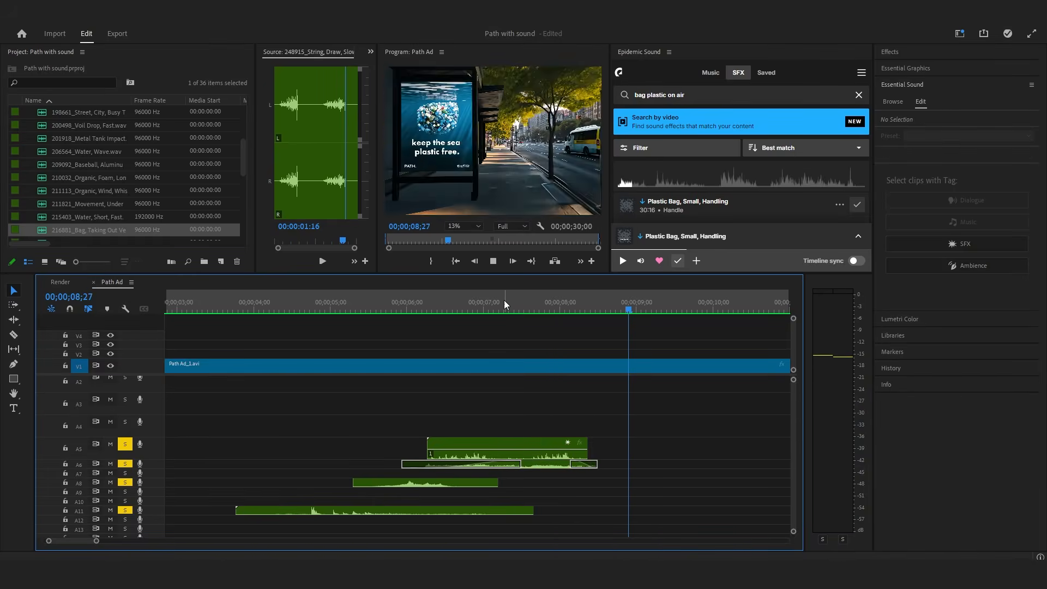
{"action": "key", "text": "space"}
Give the clip on track A5 a fade-in of about 0.5 seconds and a fade-out of about 0.4 seconds, checking by playback
{"action": "left_click_drag", "start_coordinate": [565, 464], "coordinate": [562, 452]}
{"action": "left_click_drag", "start_coordinate": [430, 451], "coordinate": [461, 457]}
{"action": "left_click", "coordinate": [293, 306]}
{"action": "key", "text": "space"}
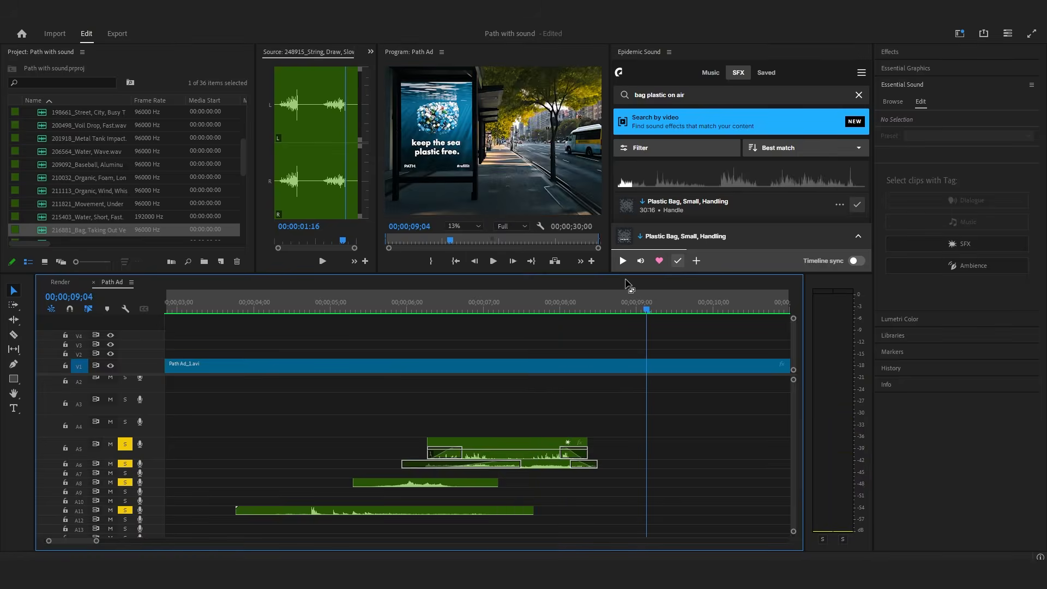
{"action": "left_click", "coordinate": [527, 306]}
{"action": "left_click", "coordinate": [398, 304]}
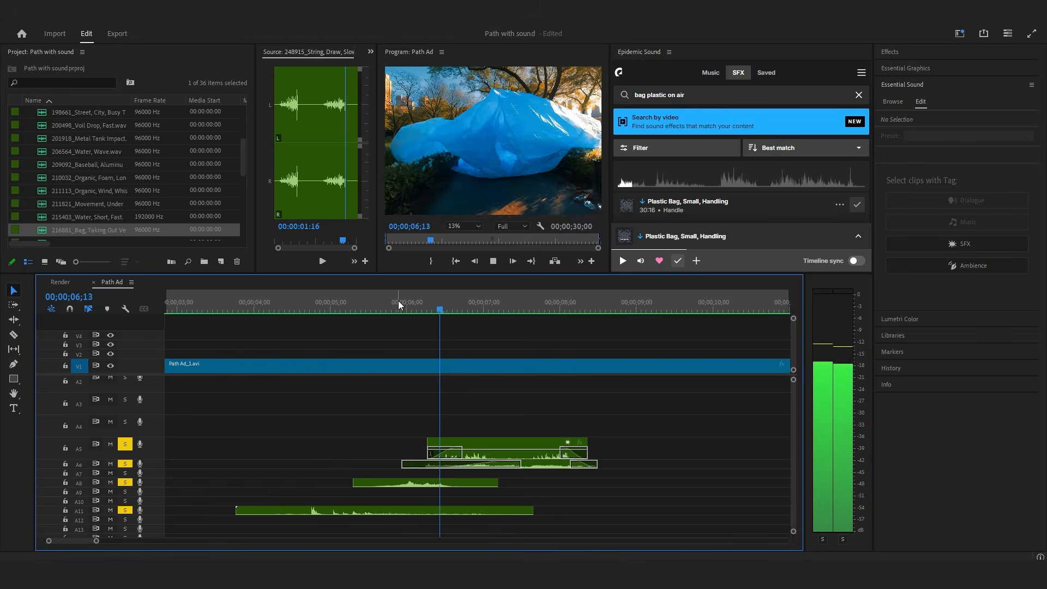
{"action": "key", "text": "space"}
Save the project and play through the mix with all track solos off
{"action": "key", "text": "ctrl+s"}
{"action": "key", "text": "minus"}
{"action": "left_click", "coordinate": [295, 303]}
{"action": "key", "text": "space"}
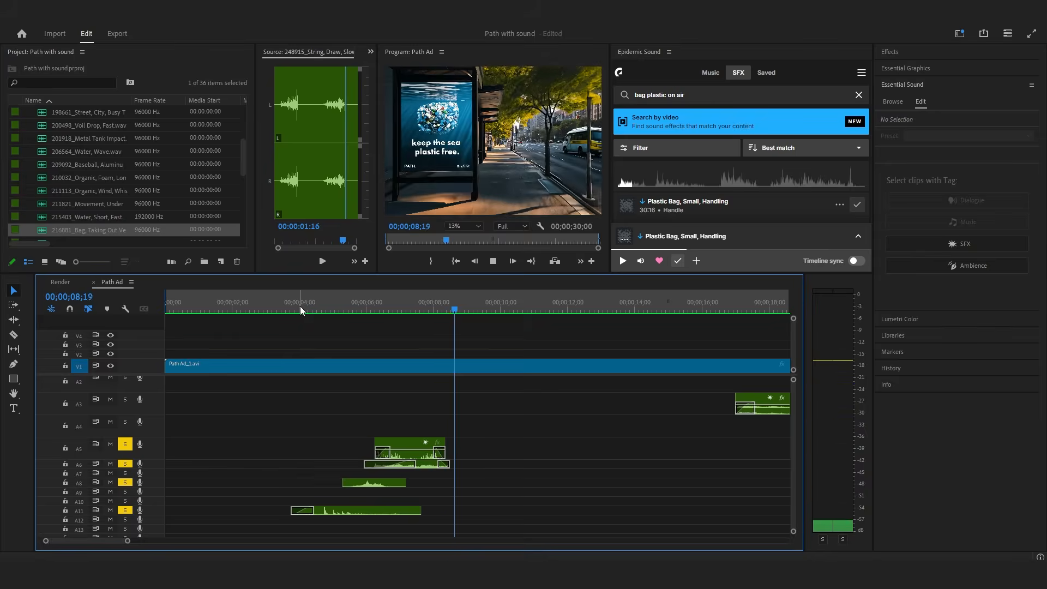
{"action": "scroll", "coordinate": [270, 315], "scroll_direction": "down", "scroll_amount": 3}
{"action": "left_click", "coordinate": [271, 313]}
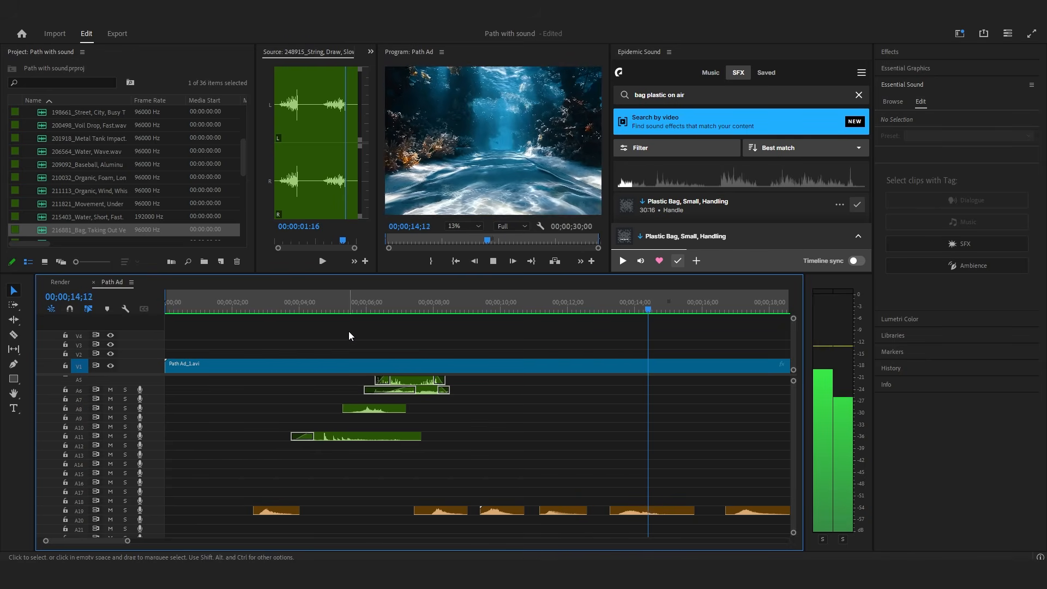
{"action": "key", "text": "space"}
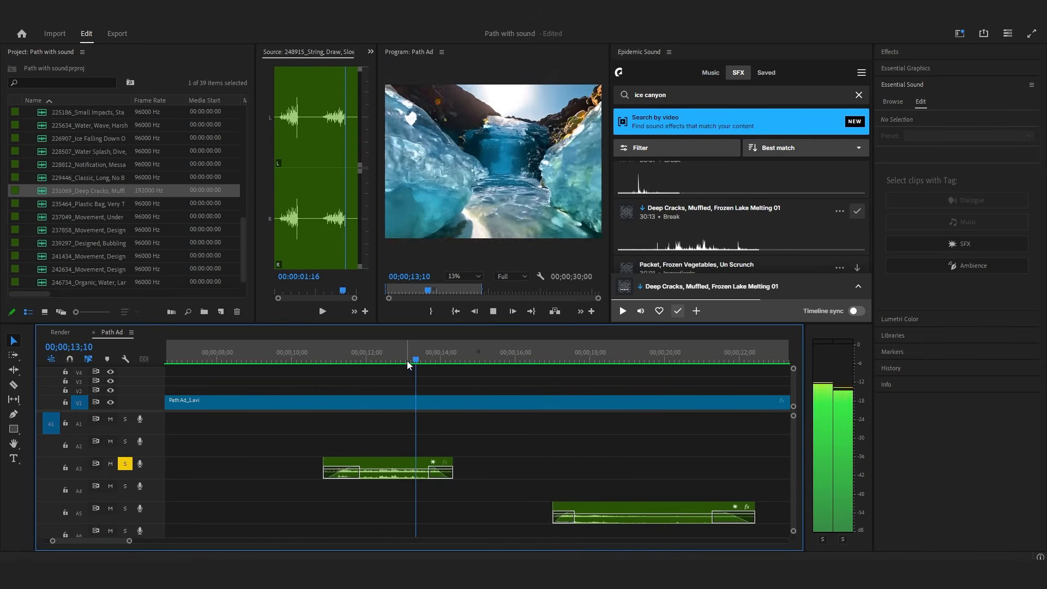
{"action": "key", "text": "space"}
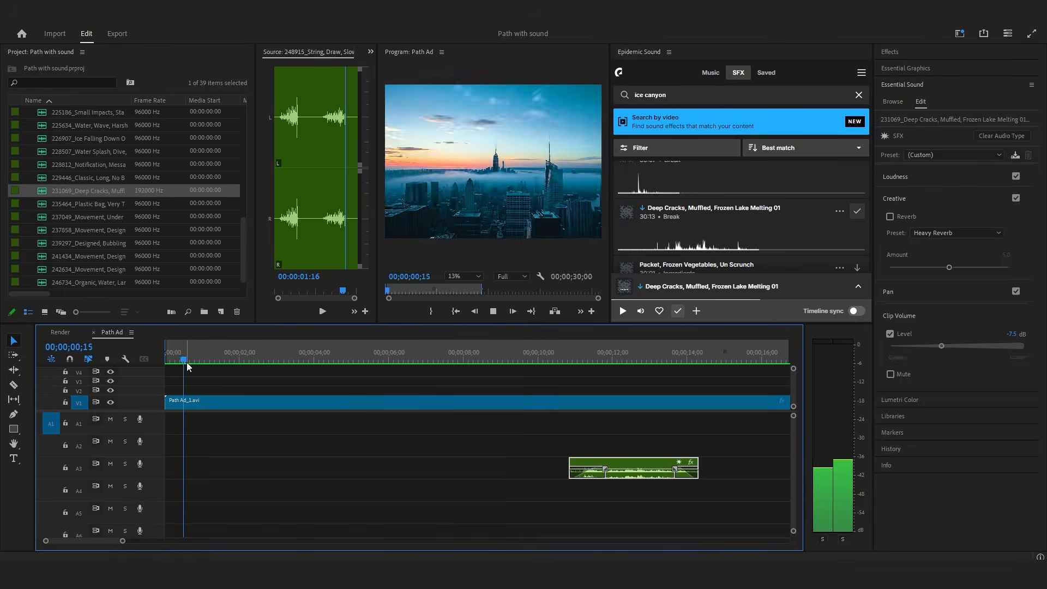
{"action": "key", "text": "space"}
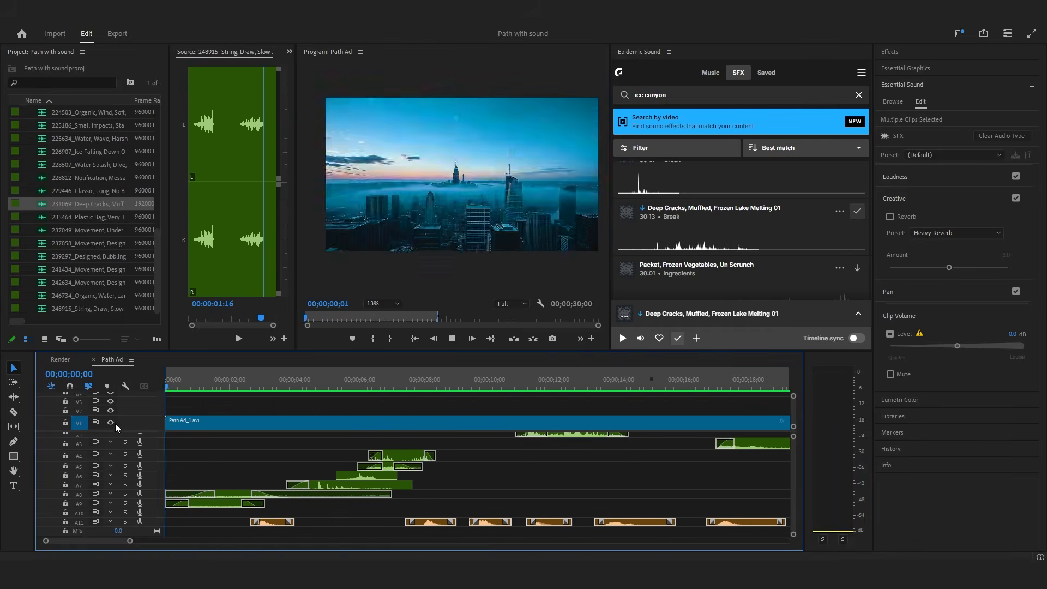
Search the sound effects for "plastic kick" and audition the results
{"action": "type", "text": "plastic kick"}
{"action": "key", "text": "Return"}
{"action": "left_click", "coordinate": [625, 236]}
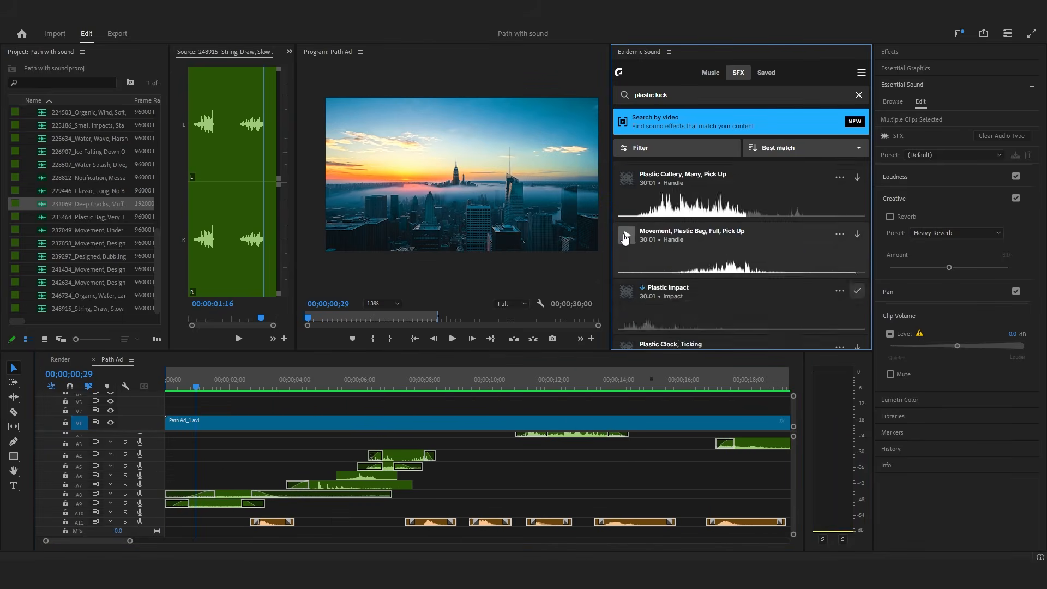
{"action": "scroll", "coordinate": [627, 229], "scroll_direction": "down", "scroll_amount": 3}
{"action": "left_click", "coordinate": [626, 250]}
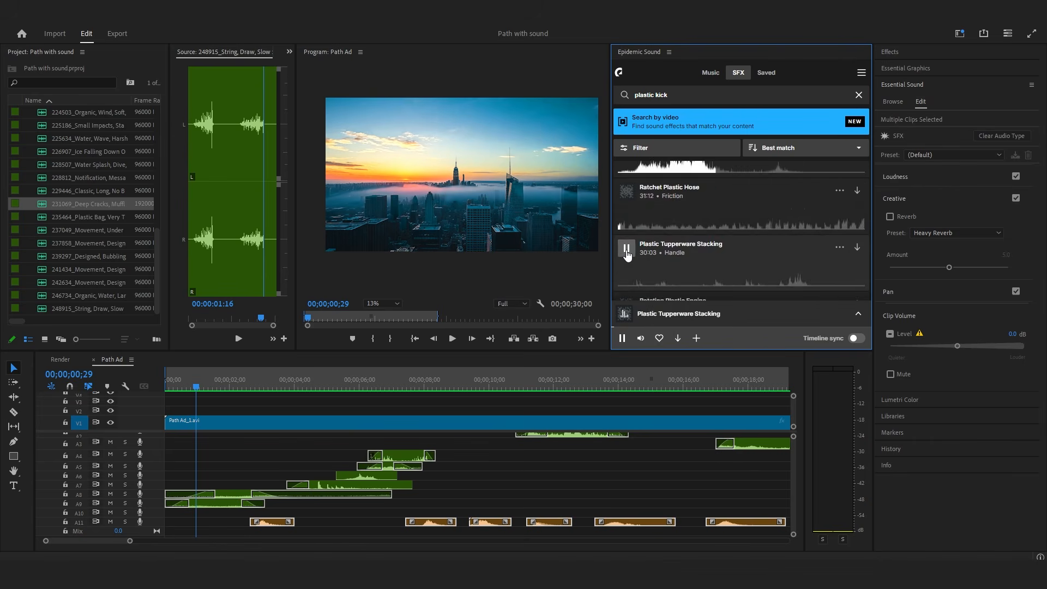
{"action": "scroll", "coordinate": [626, 251], "scroll_direction": "down", "scroll_amount": 1}
{"action": "left_click", "coordinate": [626, 253]}
{"action": "scroll", "coordinate": [626, 256], "scroll_direction": "down", "scroll_amount": 1}
{"action": "scroll", "coordinate": [627, 256], "scroll_direction": "down", "scroll_amount": 3}
Refine the sound effect search to "plastic bottle kick" and audition the first results
{"action": "left_click", "coordinate": [671, 94]}
{"action": "type", "text": "bottle"}
{"action": "left_click", "coordinate": [629, 183]}
{"action": "scroll", "coordinate": [627, 218], "scroll_direction": "down", "scroll_amount": 2}
{"action": "left_click", "coordinate": [626, 236]}
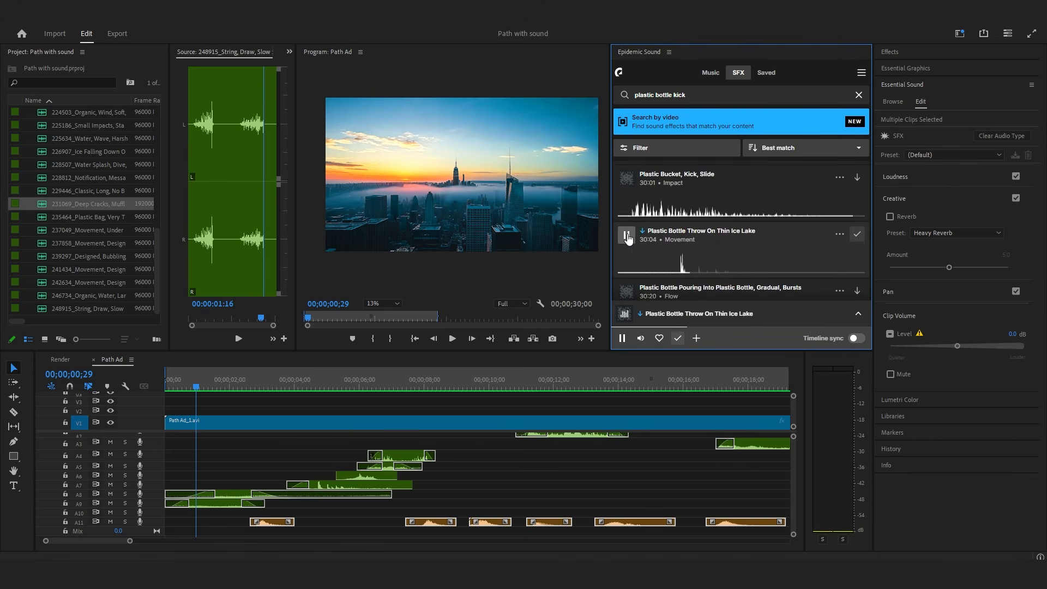
{"action": "scroll", "coordinate": [626, 240], "scroll_direction": "down", "scroll_amount": 2}
{"action": "left_click", "coordinate": [625, 248]}
Audition further bottle effects and import "Car, Drink Holder, Place Plastic Bottle" into the project
{"action": "scroll", "coordinate": [626, 252], "scroll_direction": "down", "scroll_amount": 2}
{"action": "left_click", "coordinate": [627, 247]}
{"action": "scroll", "coordinate": [627, 250], "scroll_direction": "down", "scroll_amount": 2}
{"action": "left_click", "coordinate": [626, 262]}
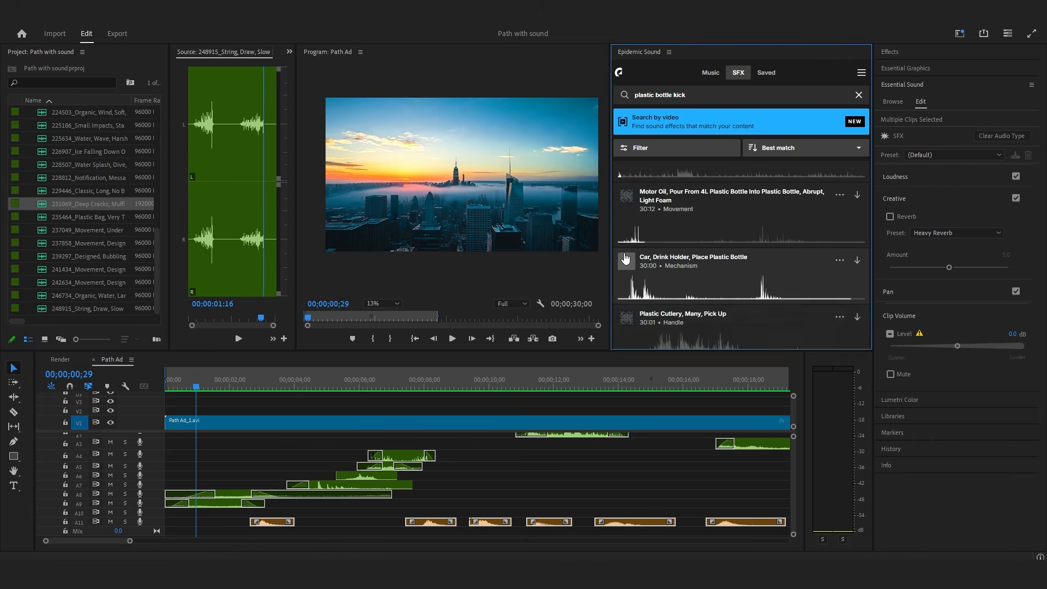
{"action": "scroll", "coordinate": [627, 262], "scroll_direction": "down", "scroll_amount": 1}
{"action": "left_click", "coordinate": [857, 204]}
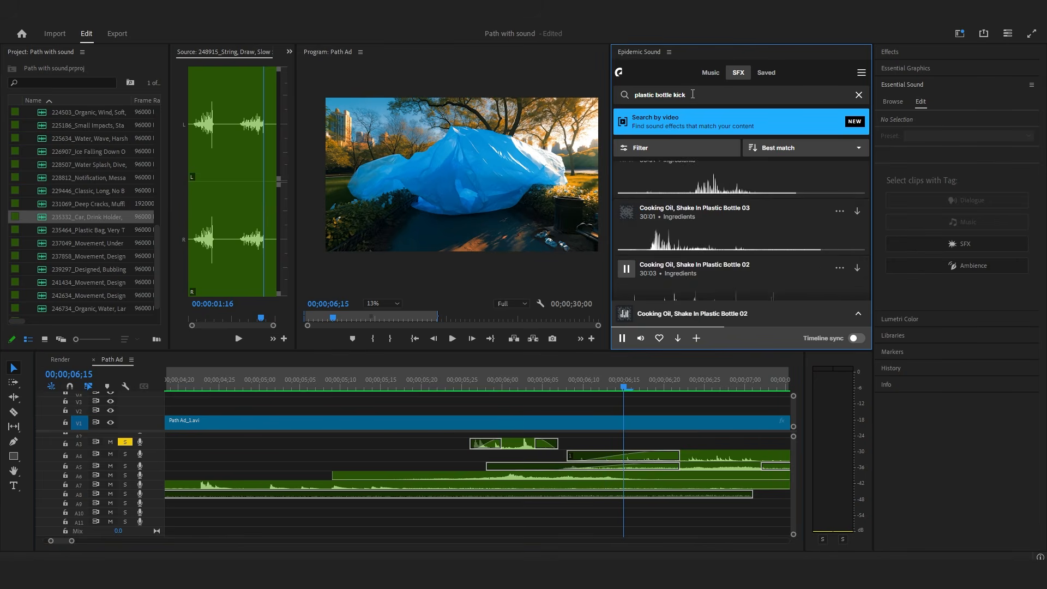
Search for "plastic bottle dropped" and add "Plastic Bag, Stuffed With Paper, Drop" to track A3 over the bag scene
{"action": "left_click", "coordinate": [626, 231]}
{"action": "scroll", "coordinate": [626, 240], "scroll_direction": "down", "scroll_amount": 7}
{"action": "left_click", "coordinate": [626, 246]}
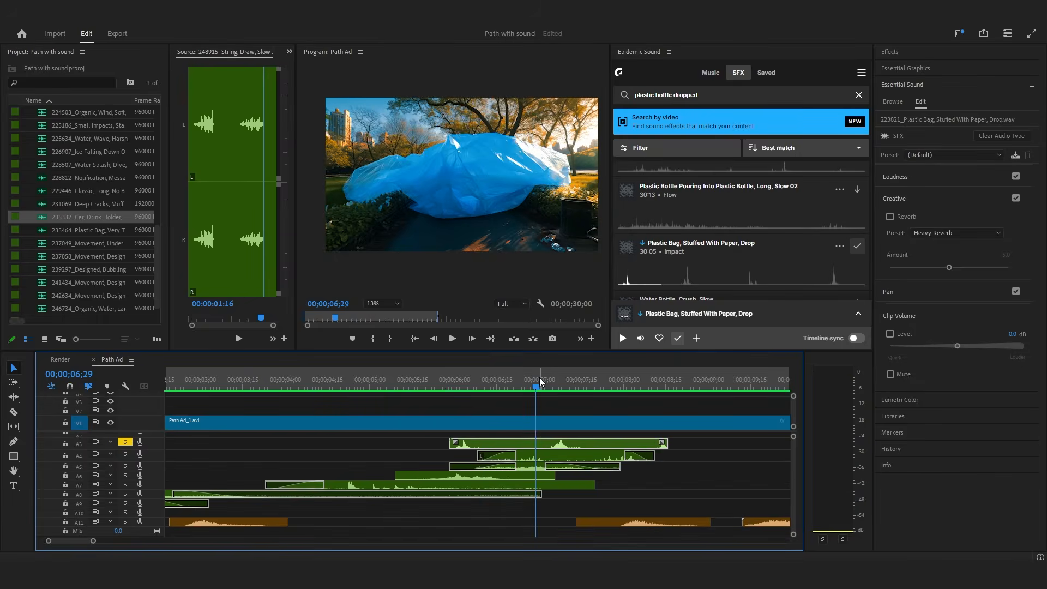
Trim the drop clip on track A3 to end near 6.6 seconds with a fade-out of about 0.4 seconds, and play it back
{"action": "left_click", "coordinate": [442, 388]}
{"action": "left_click_drag", "start_coordinate": [501, 443], "coordinate": [474, 444]}
{"action": "left_click", "coordinate": [392, 389]}
{"action": "left_click", "coordinate": [381, 389]}
{"action": "key", "text": "space"}
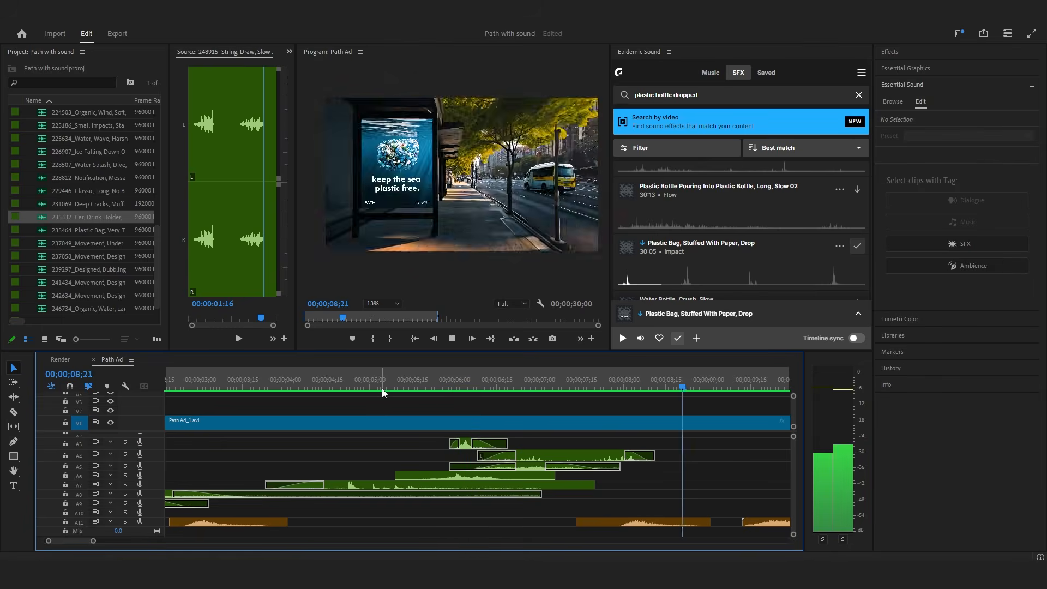
{"action": "left_click", "coordinate": [321, 390]}
{"action": "key", "text": "space"}
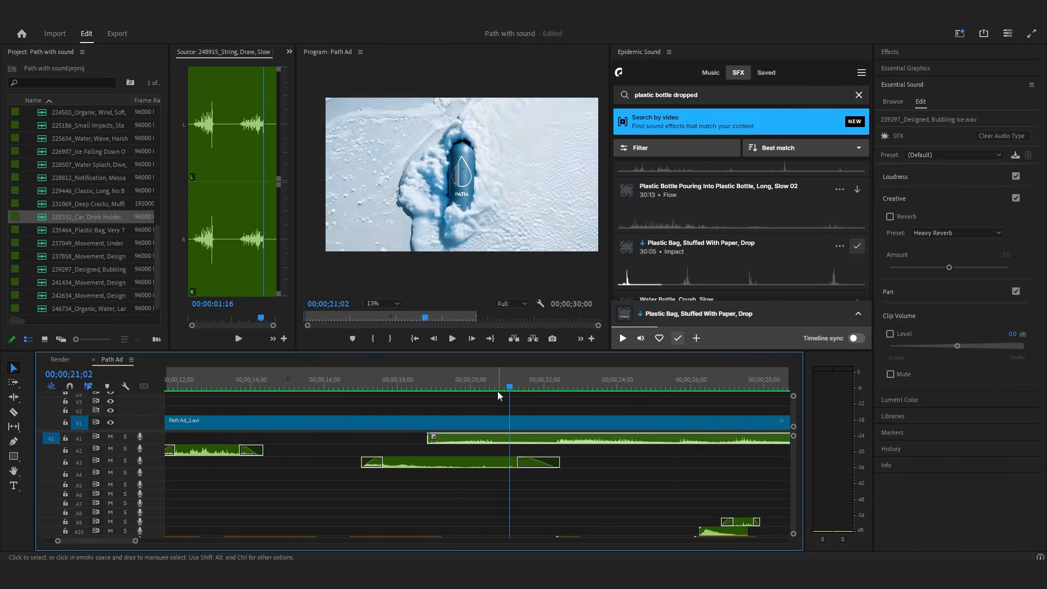
Move the "Designed, Bubbling Ice" clip on track A1 about five seconds earlier, to start near the 14-second mark
{"action": "left_click", "coordinate": [365, 386]}
{"action": "left_click_drag", "start_coordinate": [448, 438], "coordinate": [265, 441]}
{"action": "key", "text": "equal"}
{"action": "left_click", "coordinate": [241, 386]}
{"action": "left_click", "coordinate": [201, 389]}
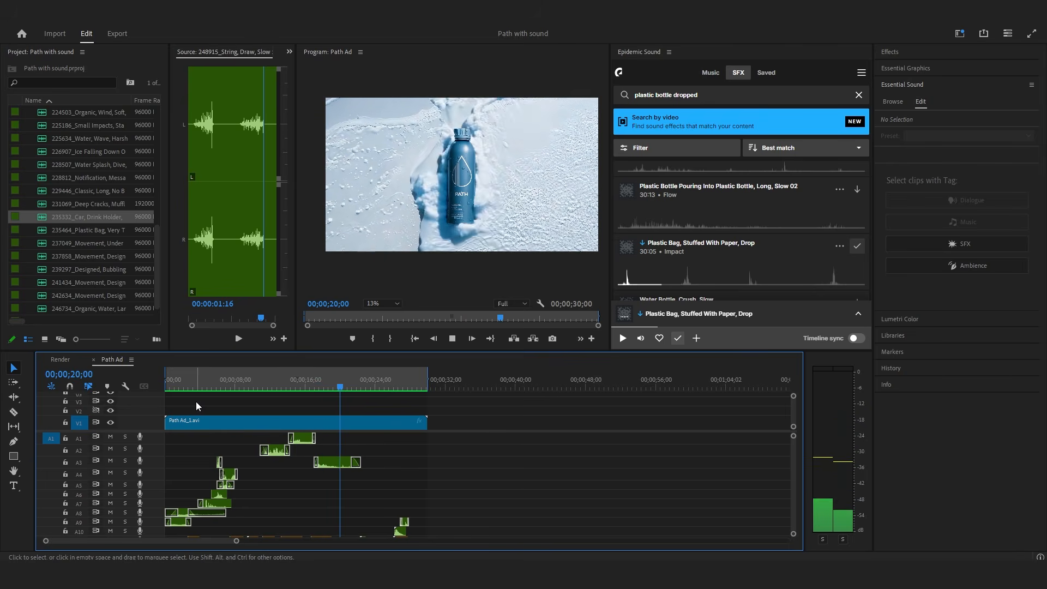
Extend the end of the bubbling ice clip on track A1 to about 20 seconds and play the section
{"action": "left_click_drag", "start_coordinate": [362, 380], "coordinate": [303, 399]}
{"action": "scroll", "coordinate": [299, 421], "scroll_direction": "up", "scroll_amount": 3}
{"action": "scroll", "coordinate": [301, 421], "scroll_direction": "up", "scroll_amount": 3}
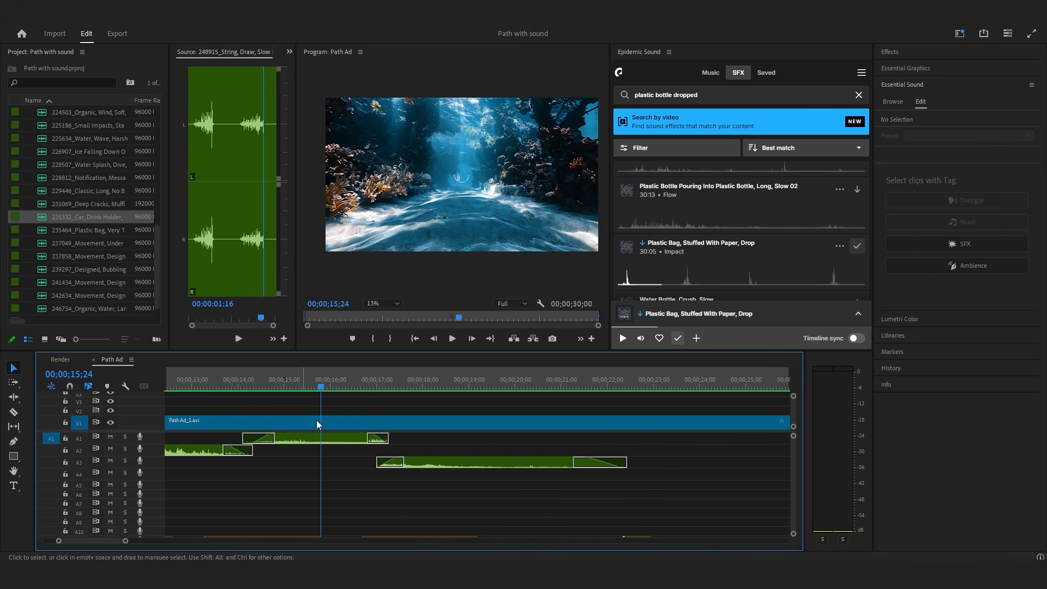
{"action": "left_click_drag", "start_coordinate": [391, 434], "coordinate": [521, 436]}
{"action": "key", "text": "space"}
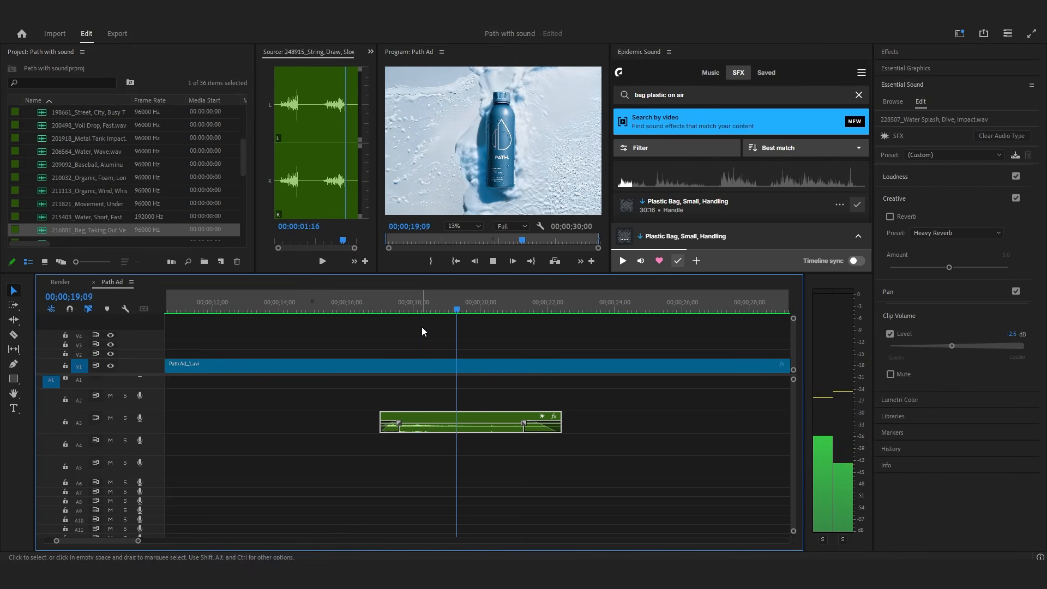
Try a level of -3.7 dB on the "Water Splash, Dive, Impact" clip, return it to -2.5 dB and replay the section
{"action": "left_click", "coordinate": [950, 346]}
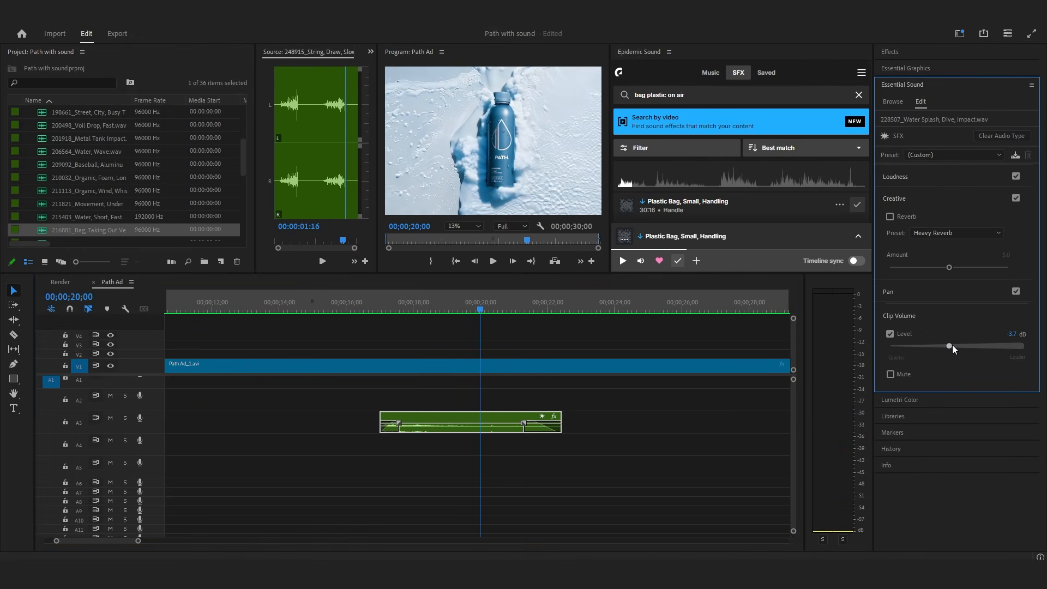
{"action": "left_click_drag", "start_coordinate": [480, 310], "coordinate": [379, 308]}
{"action": "key", "text": "space"}
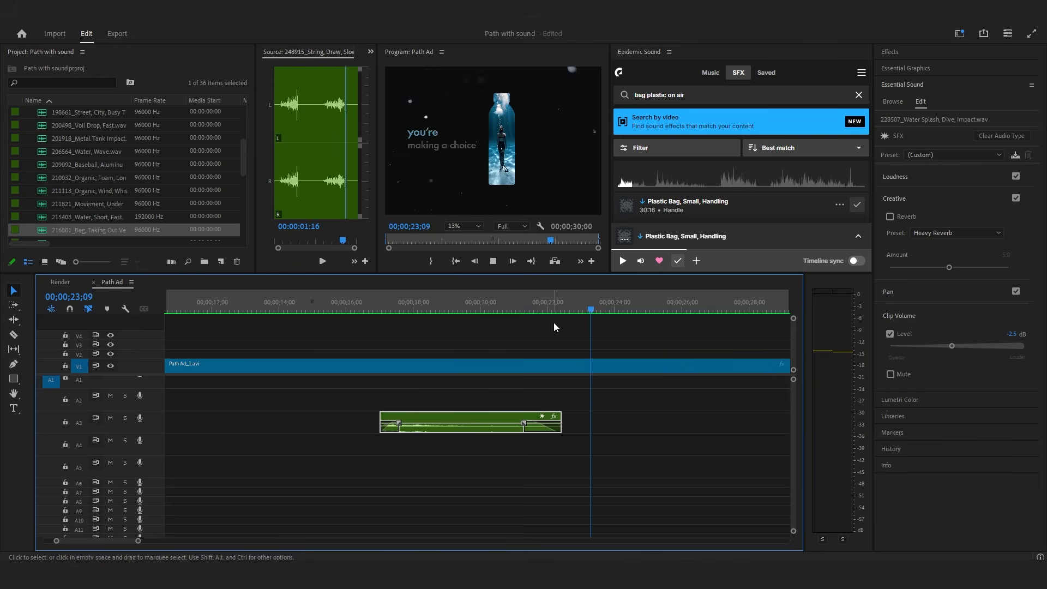
{"action": "left_click_drag", "start_coordinate": [600, 308], "coordinate": [406, 309]}
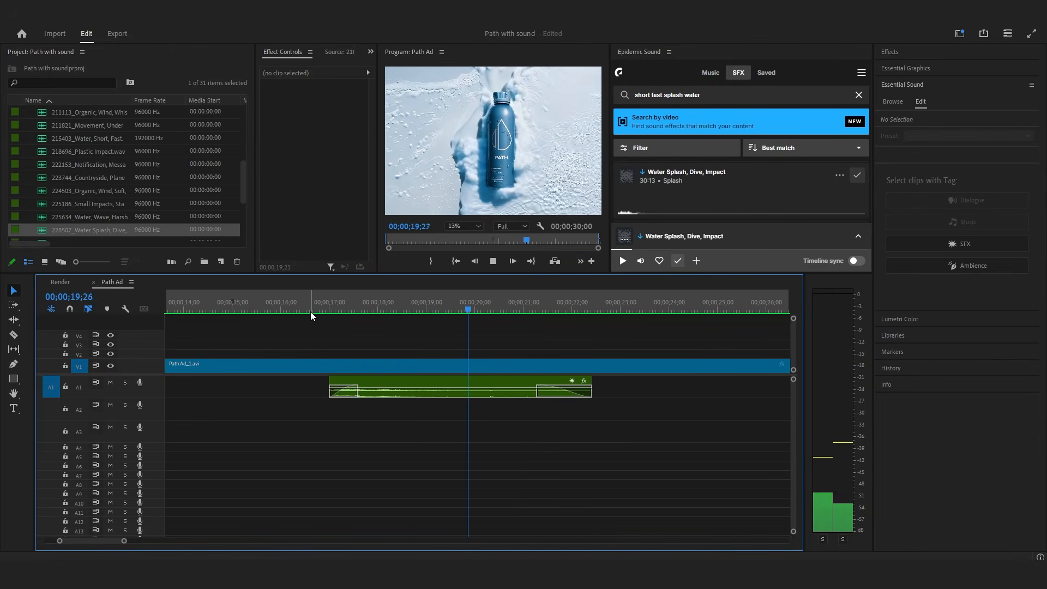
{"action": "left_click", "coordinate": [363, 308]}
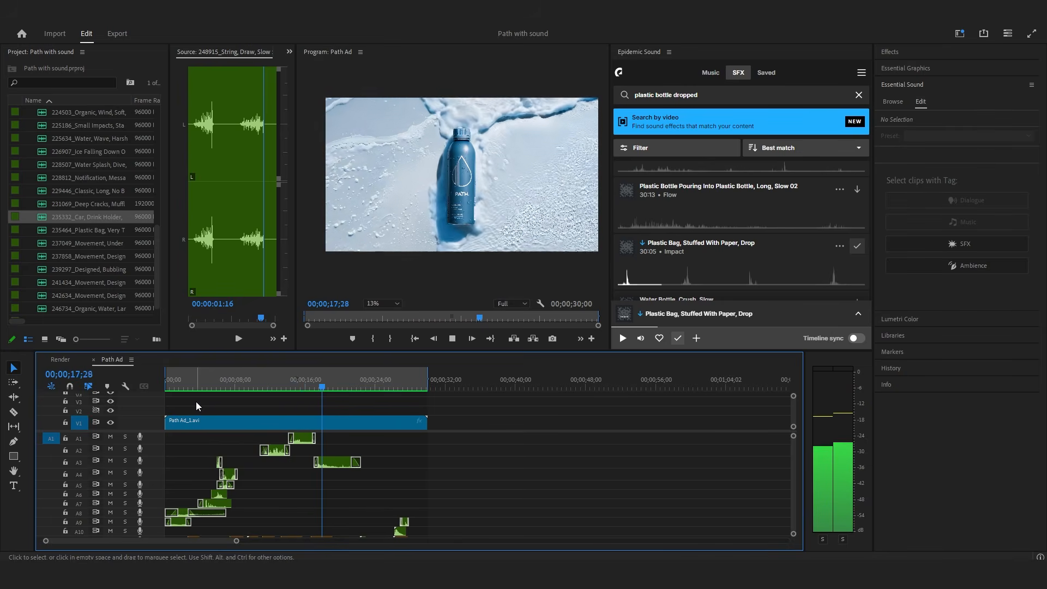
Play back the bottle splash scene to check the extended bubbling ice clip against the water splash
{"action": "left_click", "coordinate": [300, 378]}
{"action": "key", "text": "equal"}
{"action": "key", "text": "equal"}
{"action": "key", "text": "equal"}
{"action": "key", "text": "space"}
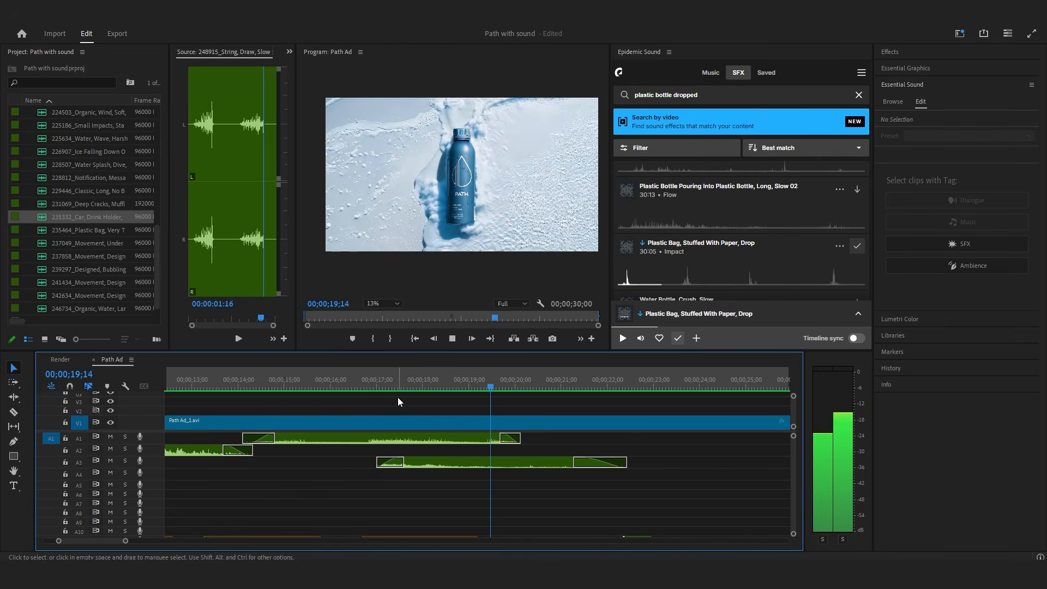
{"action": "left_click_drag", "start_coordinate": [380, 385], "coordinate": [366, 381]}
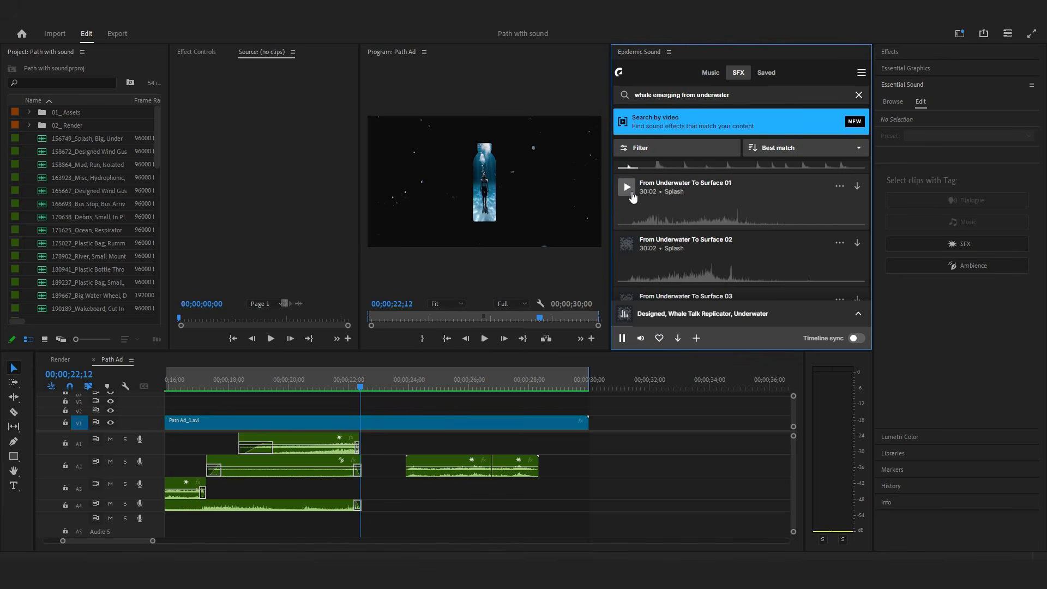
{"action": "scroll", "coordinate": [634, 204], "scroll_direction": "up", "scroll_amount": 1}
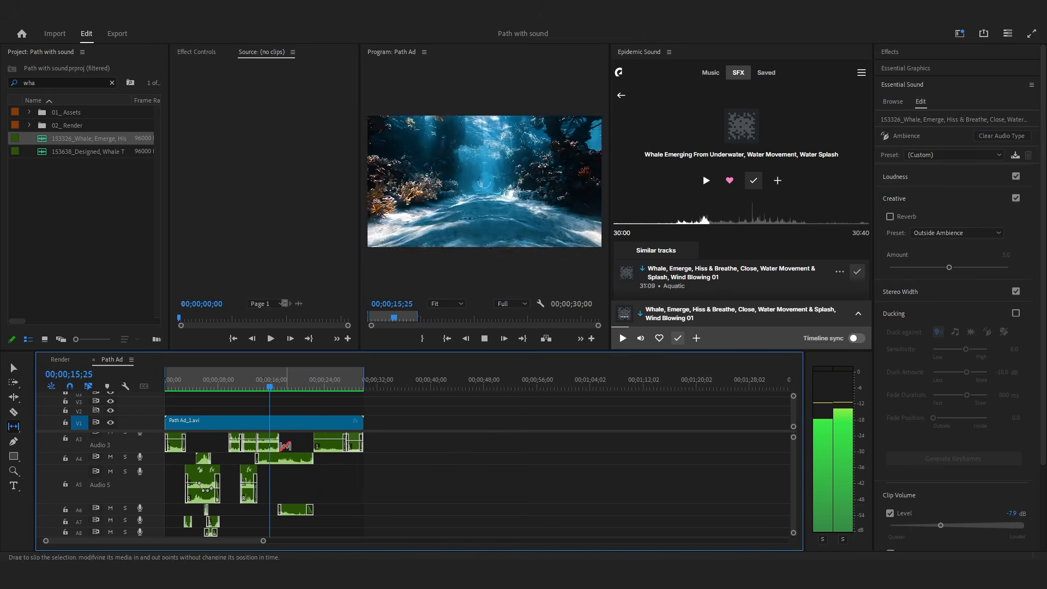
{"action": "key", "text": "XF86AudioLowerVolume"}
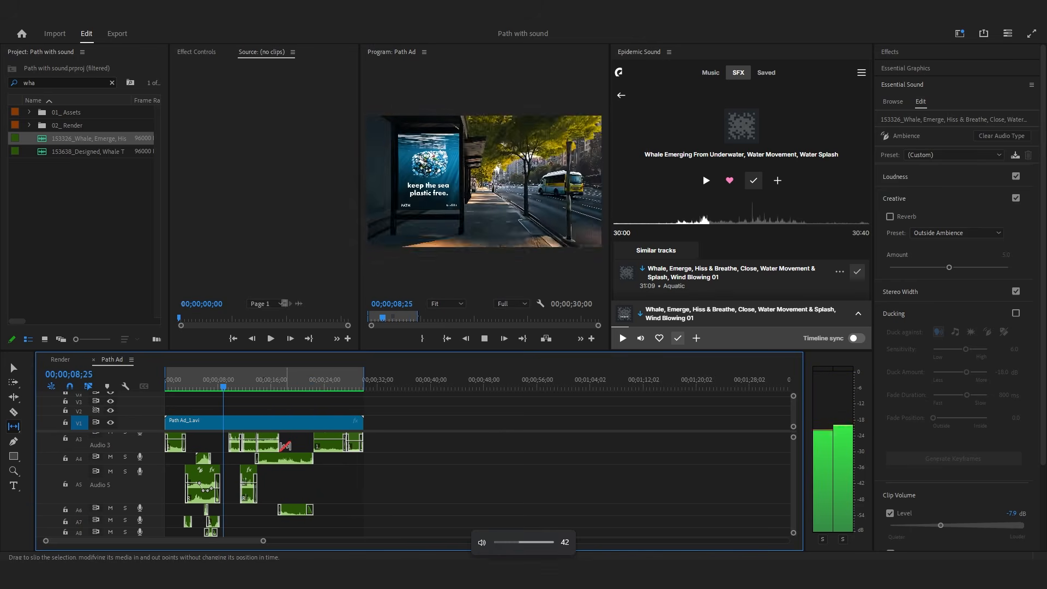
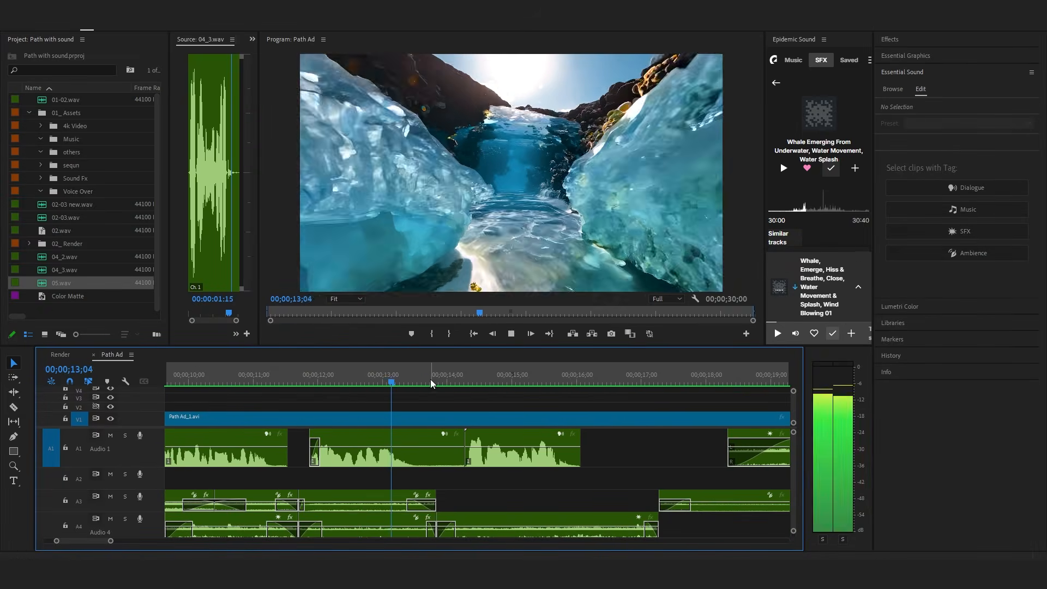
{"action": "key", "text": "space"}
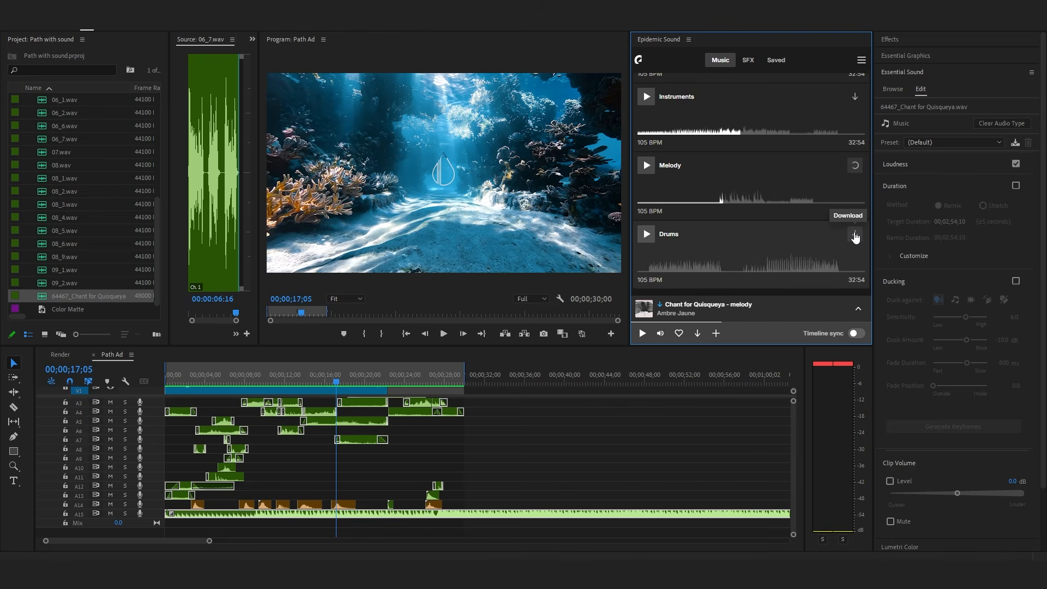
Download the Drums, Instruments and Bass stems of "Chant for Quisqueya" from Epidemic Sound
{"action": "left_click", "coordinate": [855, 235]}
{"action": "scroll", "coordinate": [857, 151], "scroll_direction": "up", "scroll_amount": 1}
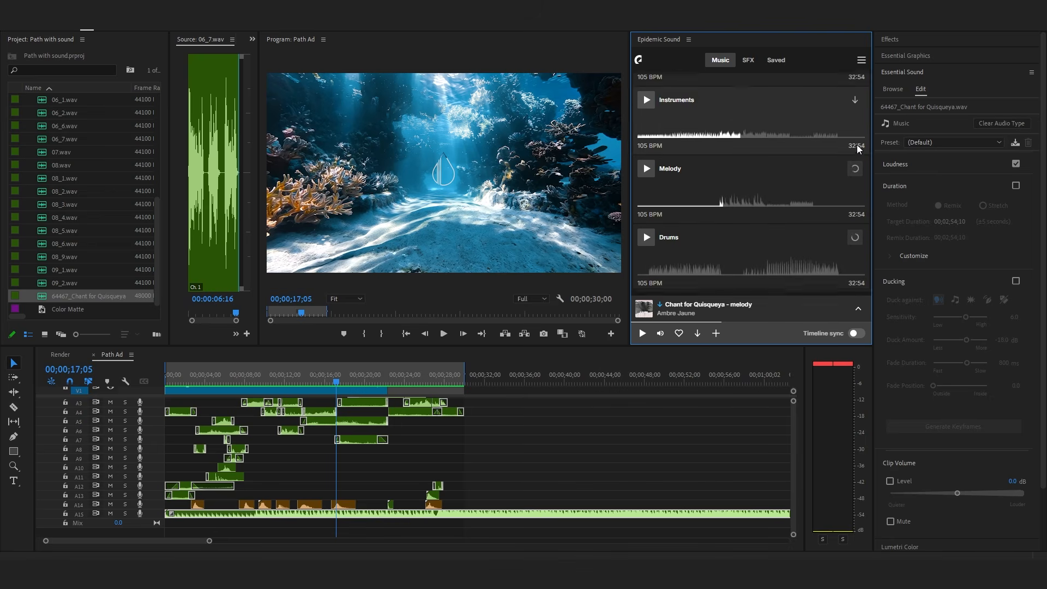
{"action": "scroll", "coordinate": [834, 163], "scroll_direction": "up", "scroll_amount": 1}
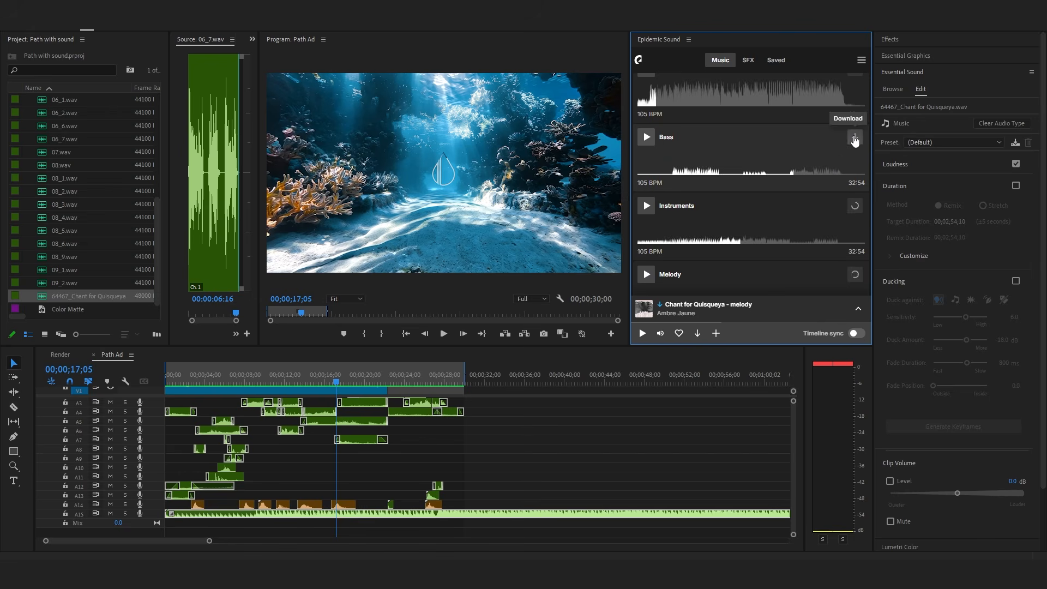
{"action": "scroll", "coordinate": [852, 142], "scroll_direction": "up", "scroll_amount": 2}
{"action": "left_click", "coordinate": [851, 177]}
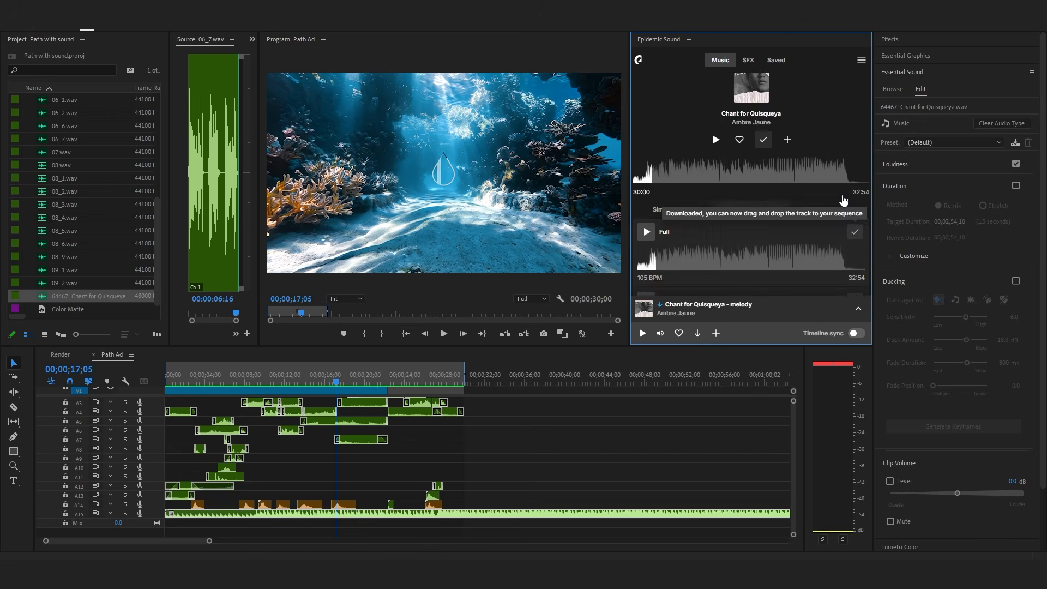
{"action": "scroll", "coordinate": [843, 199], "scroll_direction": "down", "scroll_amount": 3}
{"action": "scroll", "coordinate": [842, 201], "scroll_direction": "down", "scroll_amount": 1}
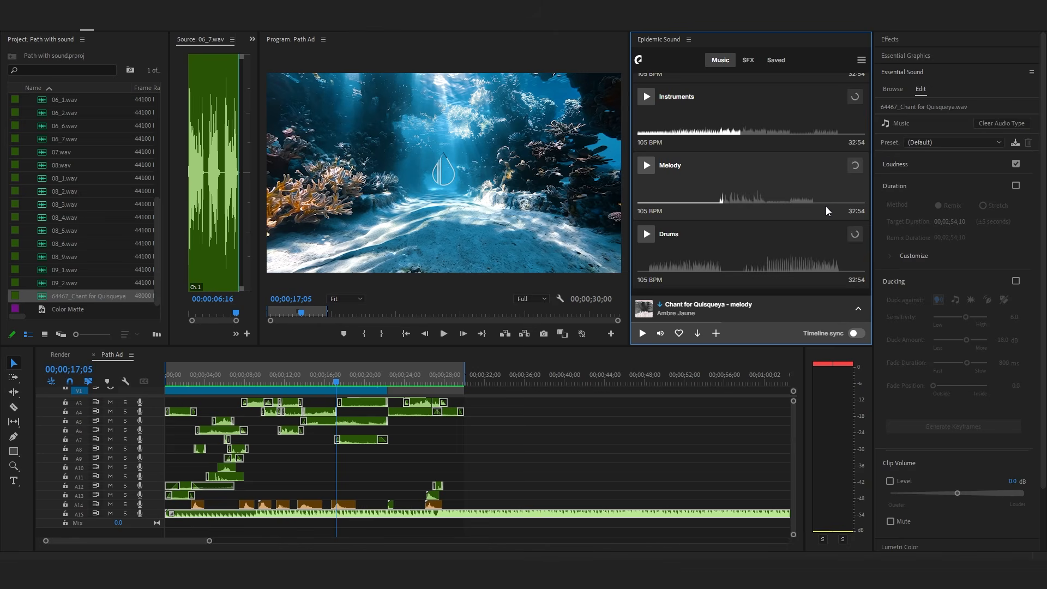
Play the Path Ad sequence from its start, rewind it and replay the opening to check the music under the effects
{"action": "left_click_drag", "start_coordinate": [336, 378], "coordinate": [125, 391]}
{"action": "key", "text": "space"}
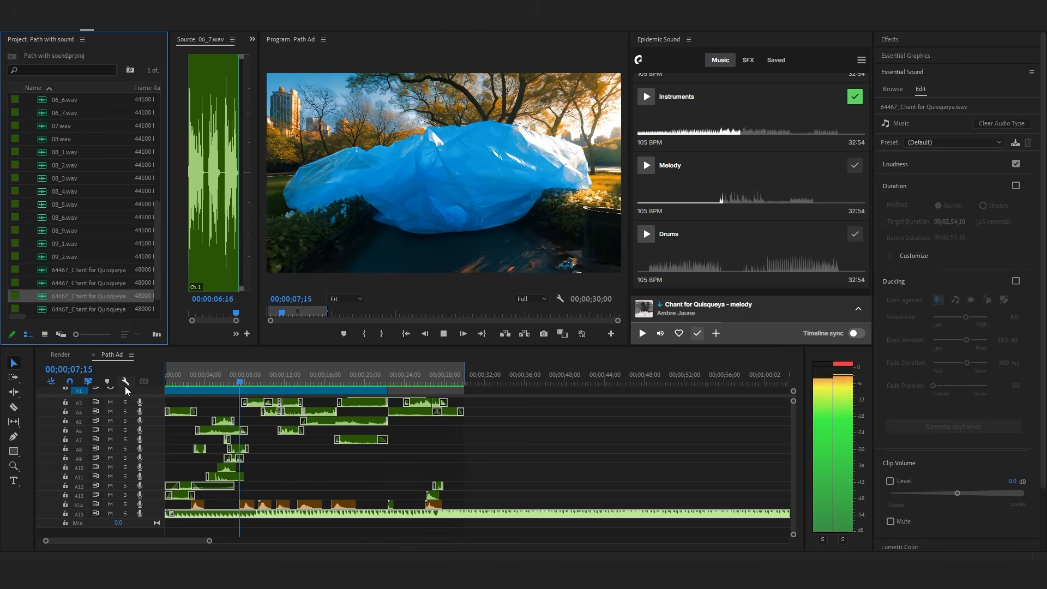
{"action": "key", "text": "j"}
{"action": "key", "text": "j"}
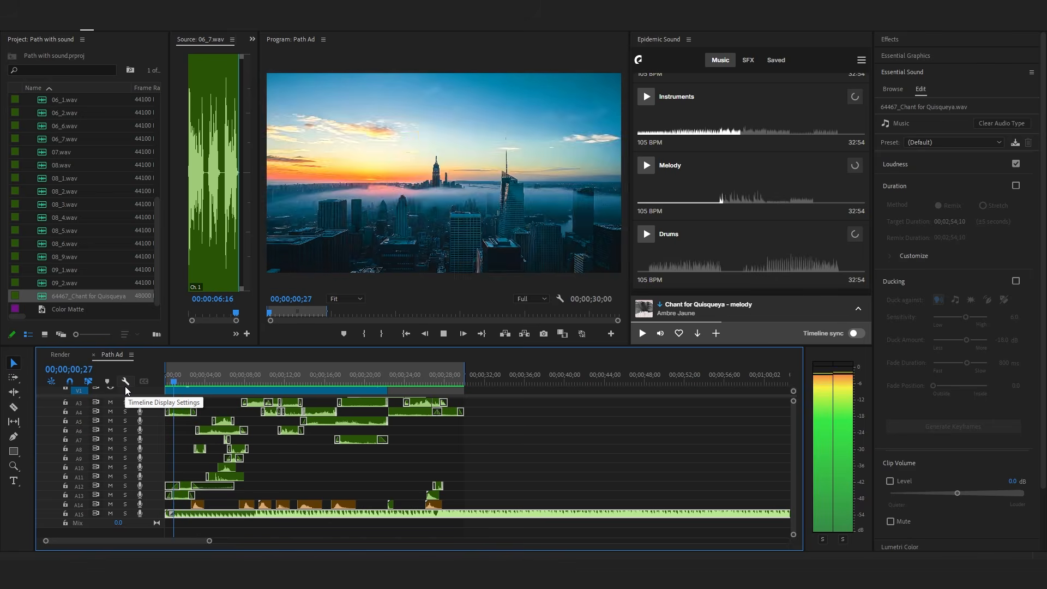
{"action": "key", "text": "l"}
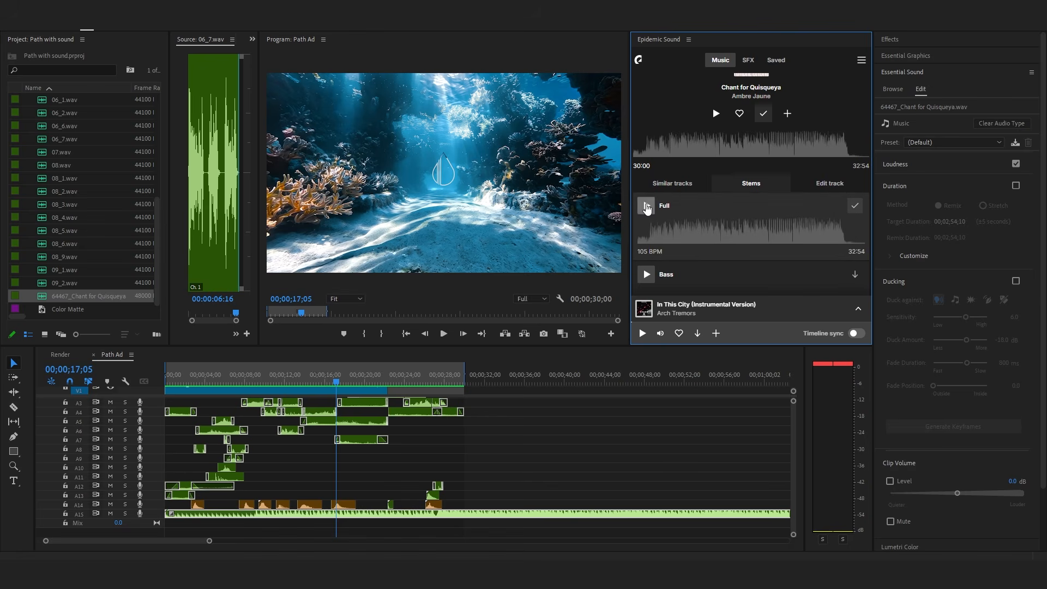
Preview the Full and Bass stems of "Chant for Quisqueya", jumping ahead within each track
{"action": "left_click", "coordinate": [647, 207]}
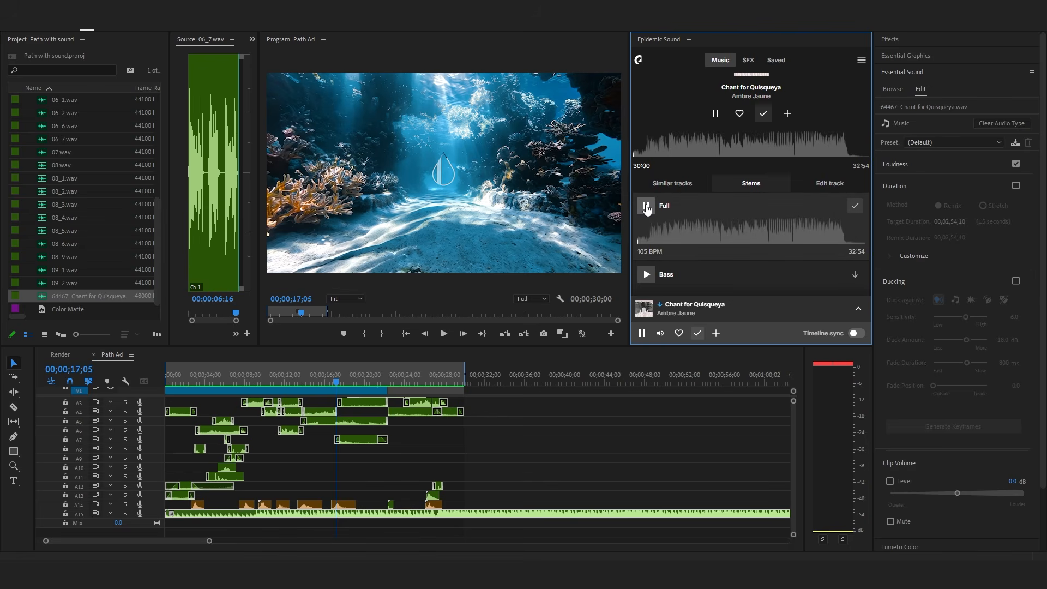
{"action": "left_click", "coordinate": [654, 229]}
{"action": "scroll", "coordinate": [647, 240], "scroll_direction": "down", "scroll_amount": 1}
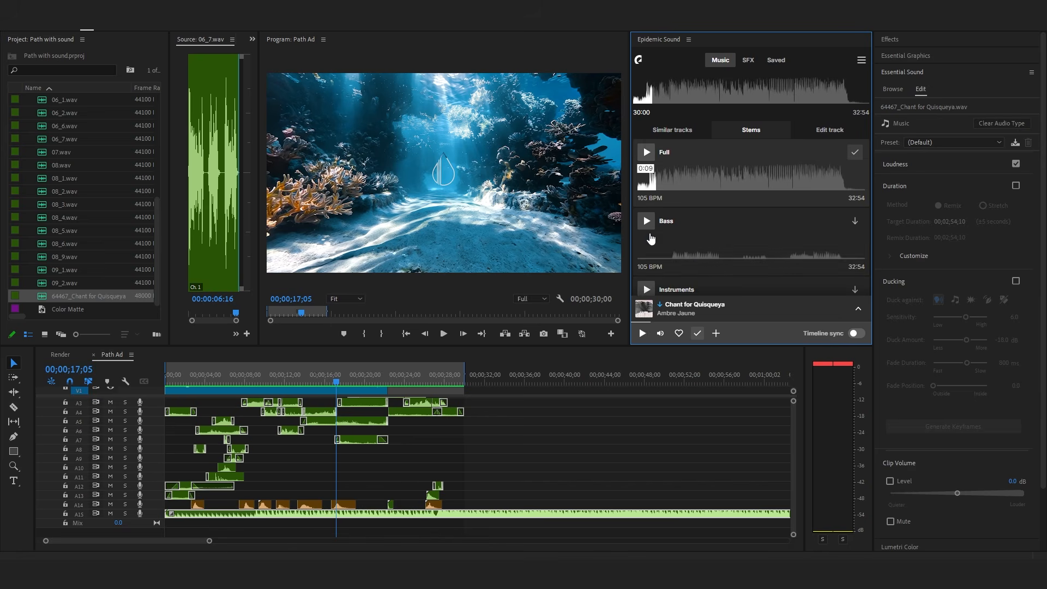
{"action": "left_click", "coordinate": [646, 220]}
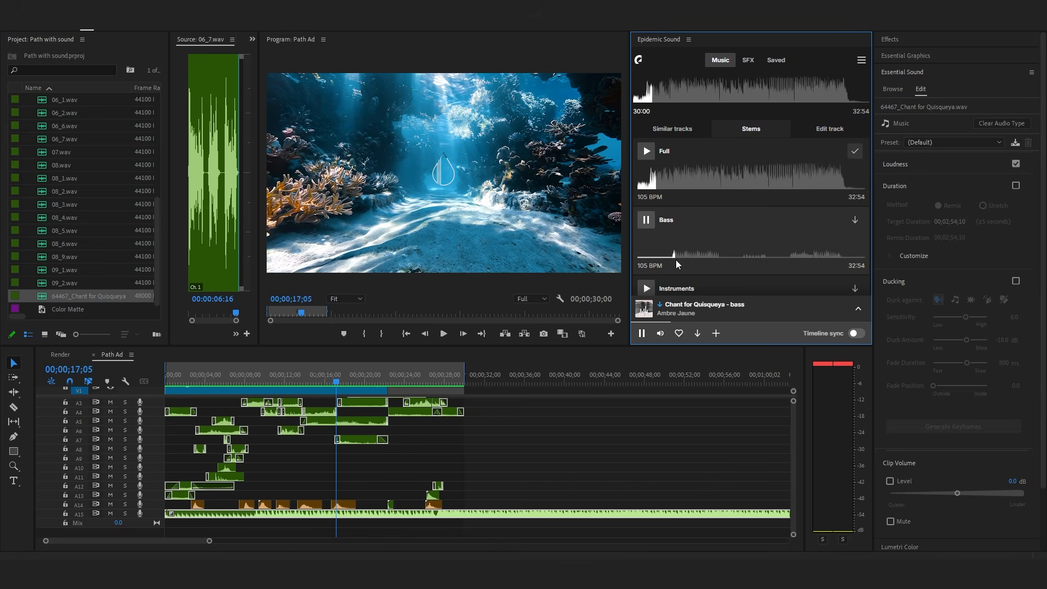
{"action": "left_click", "coordinate": [744, 256]}
Preview the Instruments stem of "Chant for Quisqueya" at several points from its opening to past the one-minute mark
{"action": "scroll", "coordinate": [777, 256], "scroll_direction": "down", "scroll_amount": 2}
{"action": "left_click", "coordinate": [646, 179]}
{"action": "left_click", "coordinate": [656, 215]}
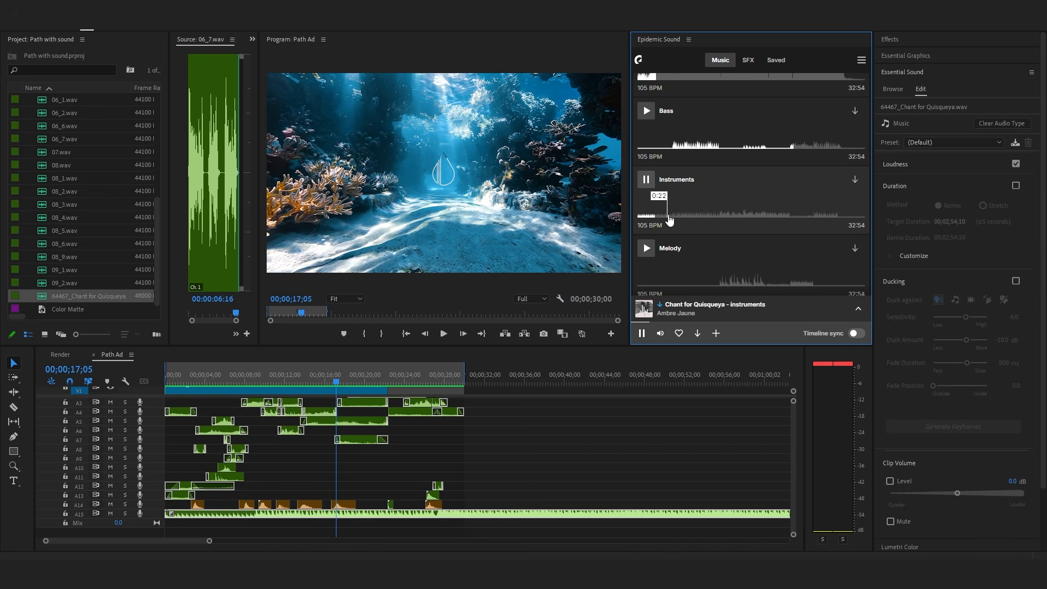
{"action": "left_click", "coordinate": [697, 218]}
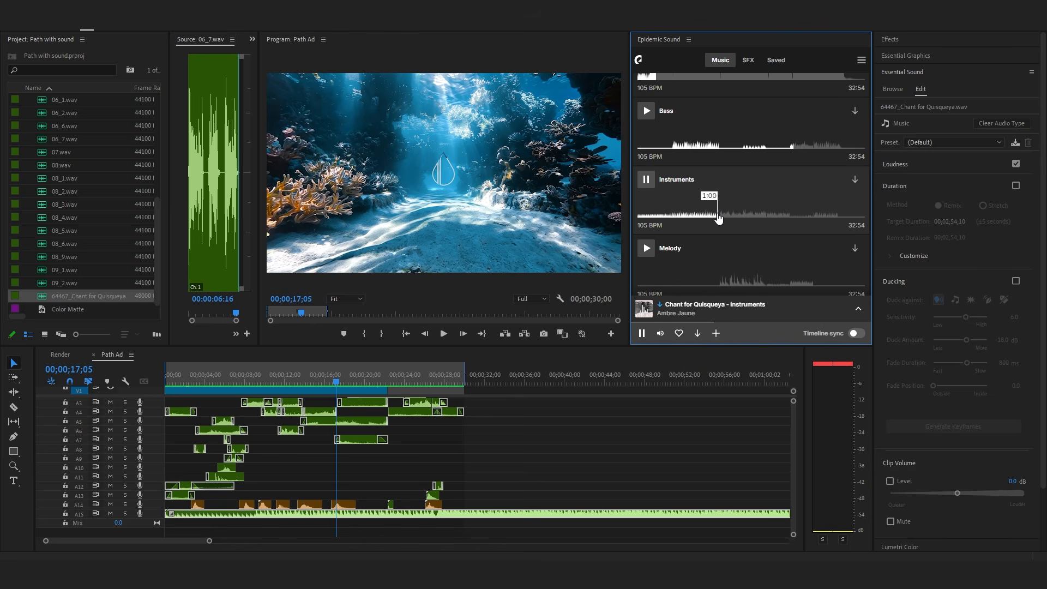
{"action": "left_click", "coordinate": [736, 218]}
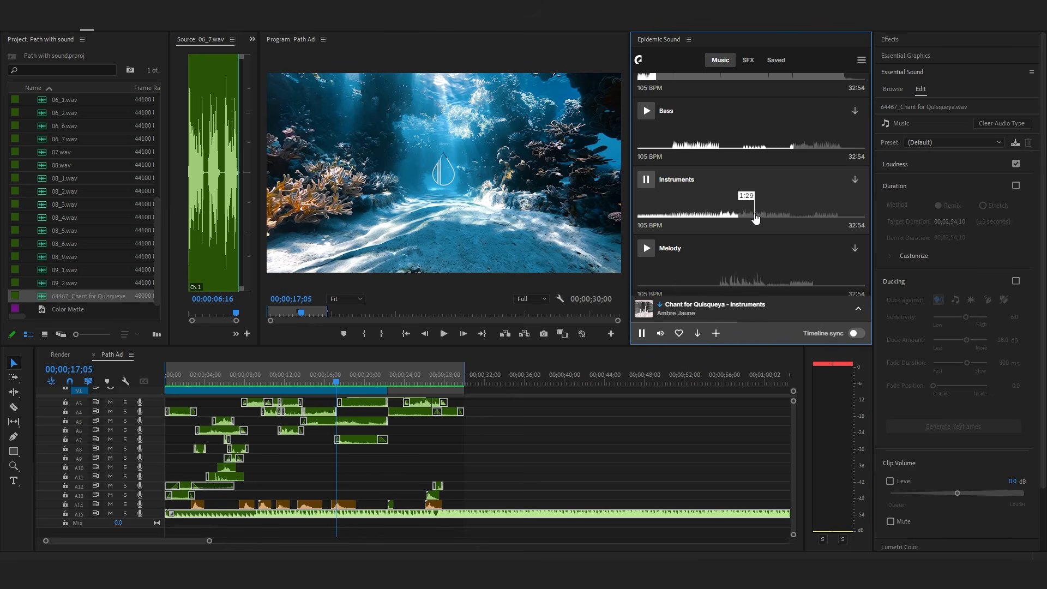
Preview the Melody stem of "Chant for Quisqueya" around the 1:13 mark
{"action": "scroll", "coordinate": [742, 212], "scroll_direction": "down", "scroll_amount": 2}
{"action": "left_click", "coordinate": [723, 203]}
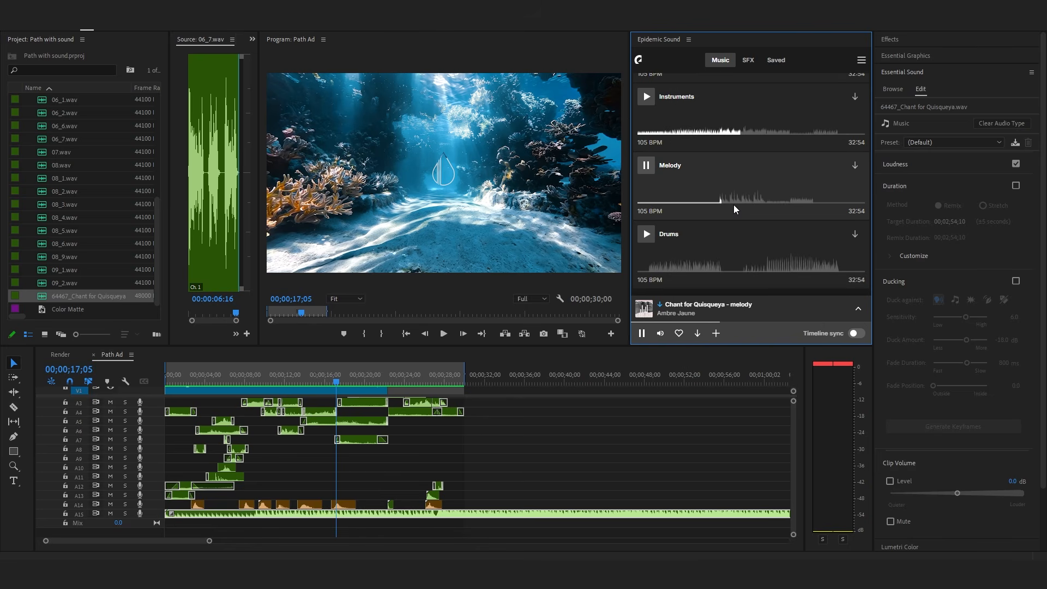
{"action": "left_click", "coordinate": [733, 200]}
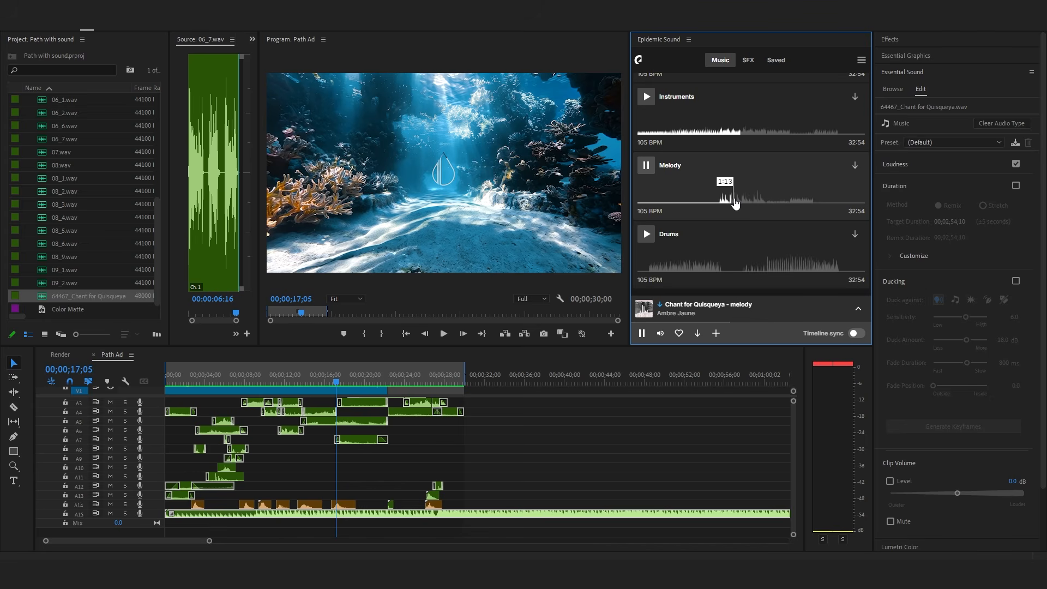